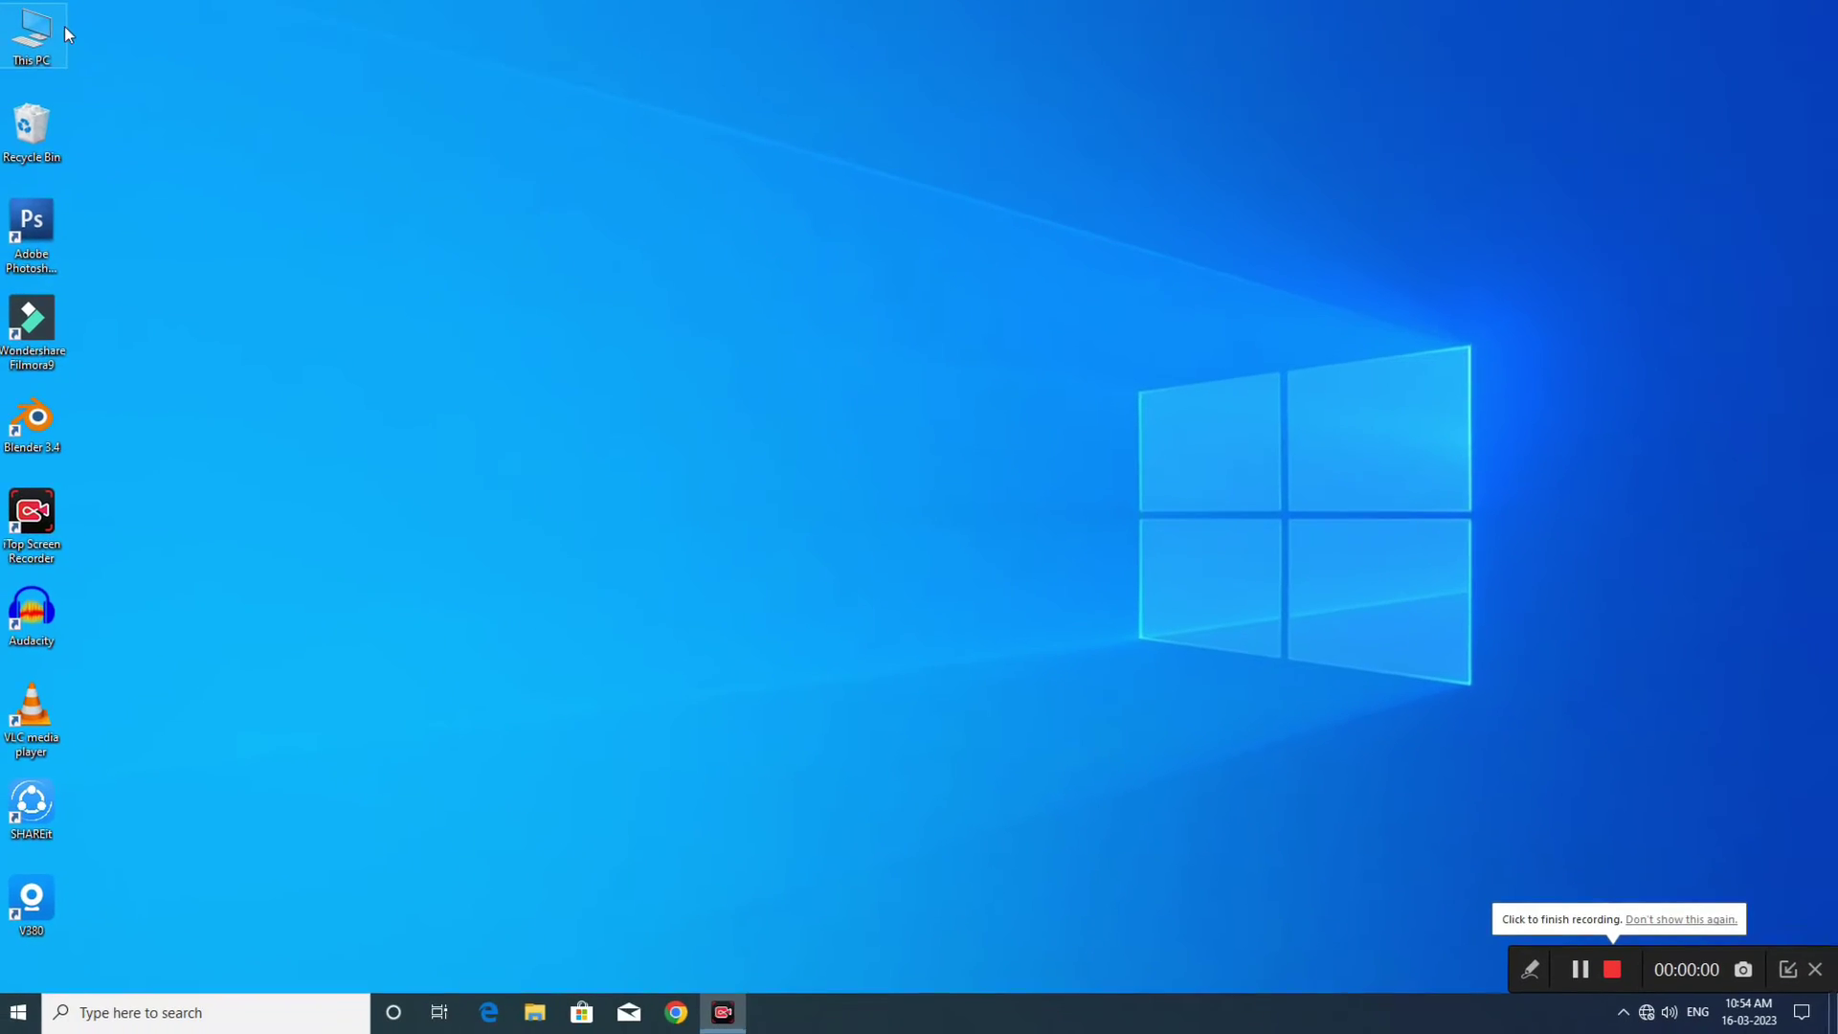
Browse Local Disk (F:) > Disk > CS3 Filter to Portraiture 2.3.3 Build 2330 and launch PortraiturePlugin2330
{"action": "double_click", "coordinate": [52, 39]}
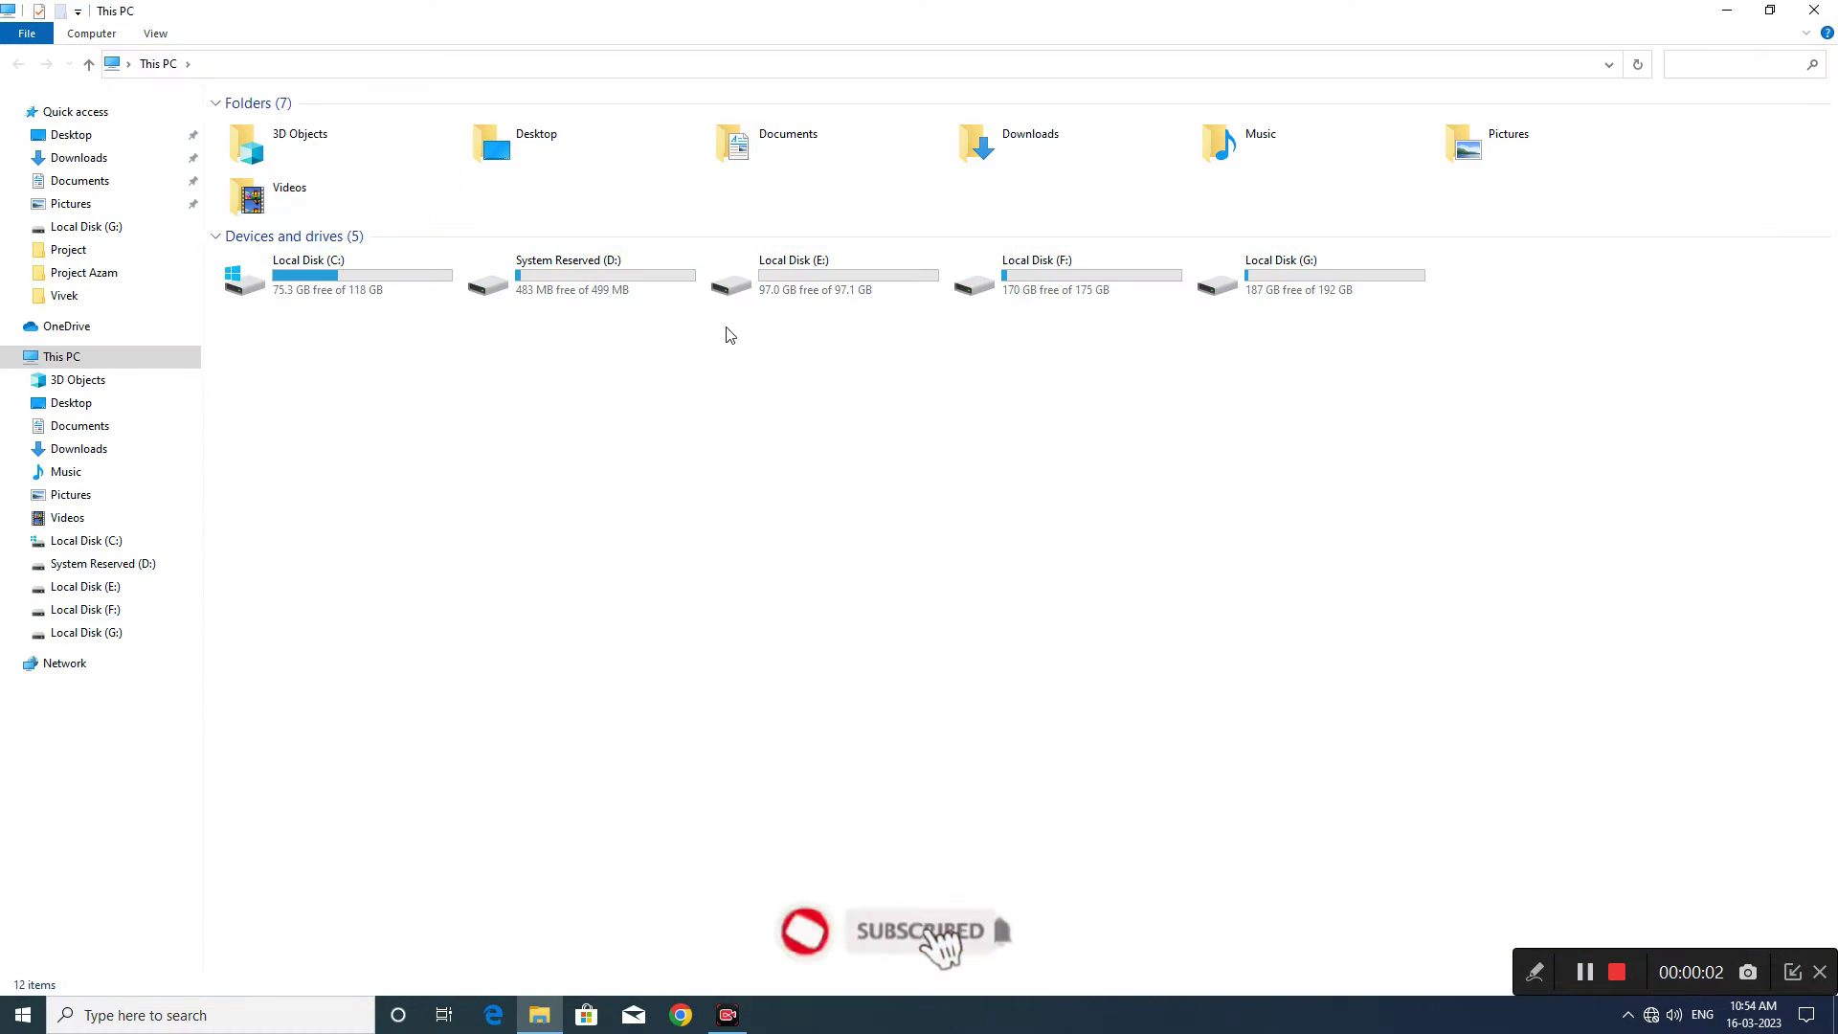
{"action": "double_click", "coordinate": [984, 289]}
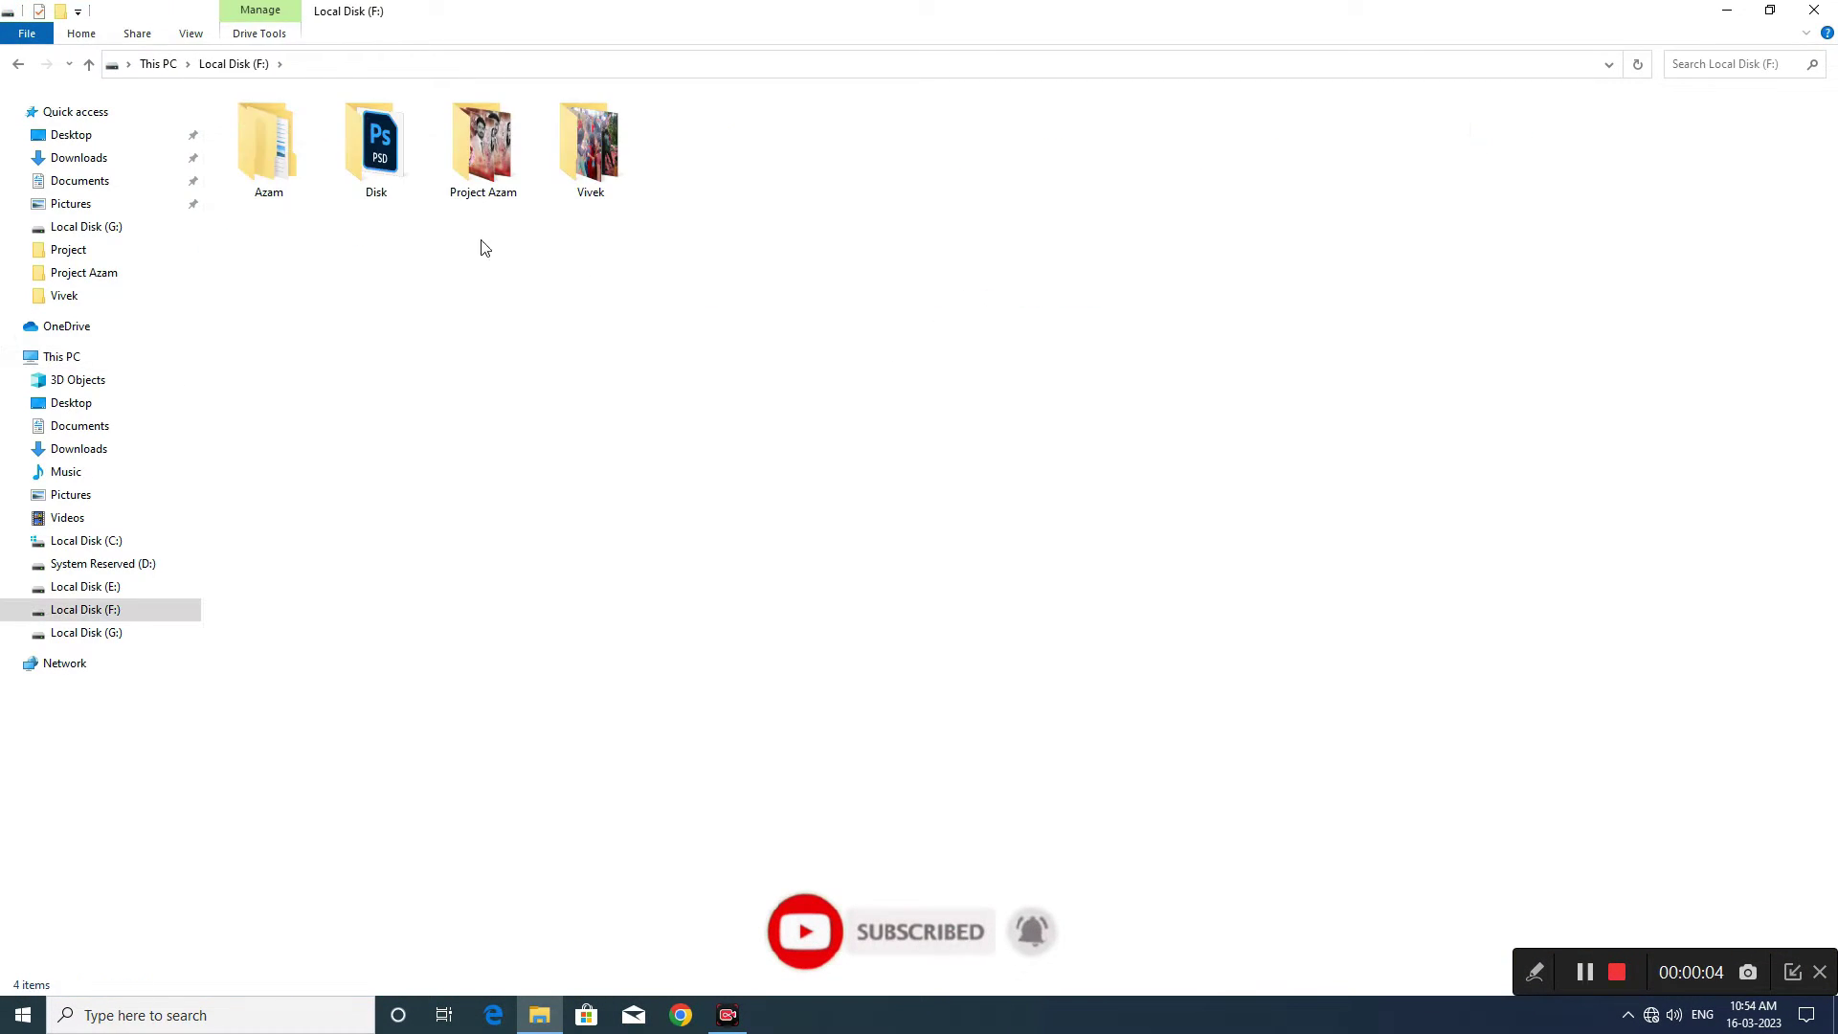
{"action": "double_click", "coordinate": [303, 169]}
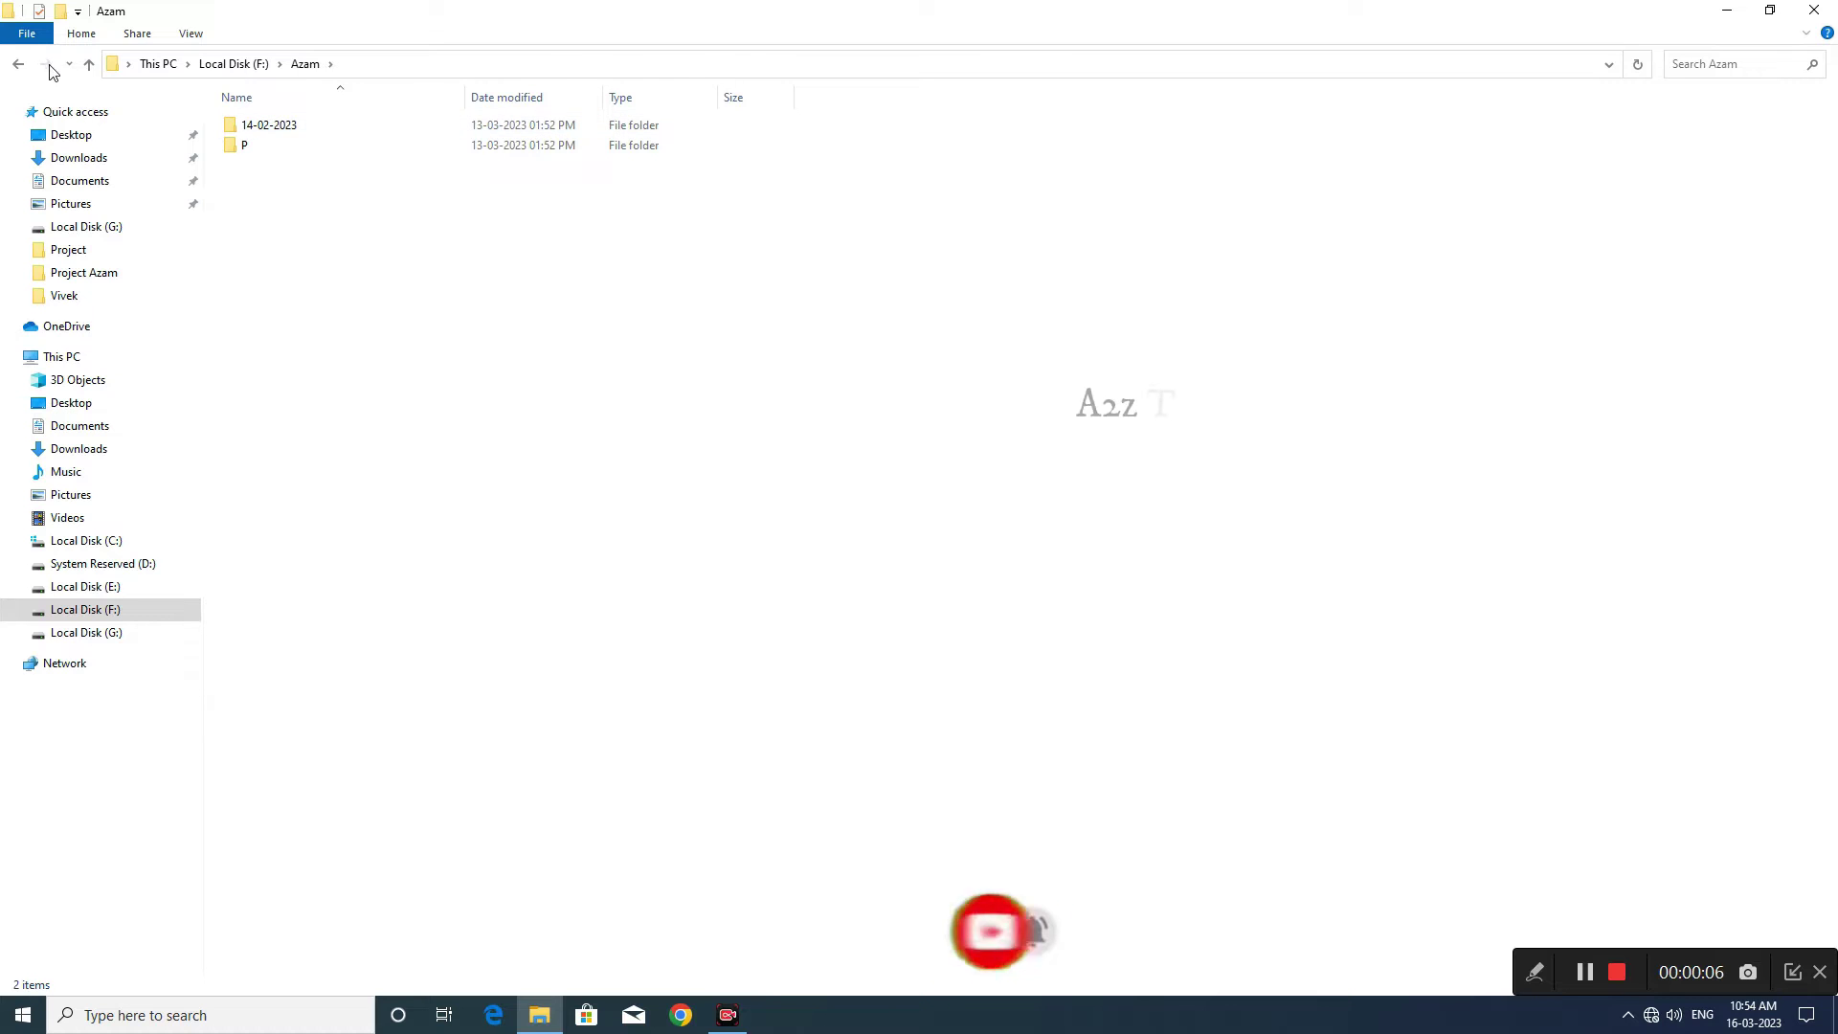
{"action": "left_click", "coordinate": [19, 64]}
{"action": "double_click", "coordinate": [368, 149]}
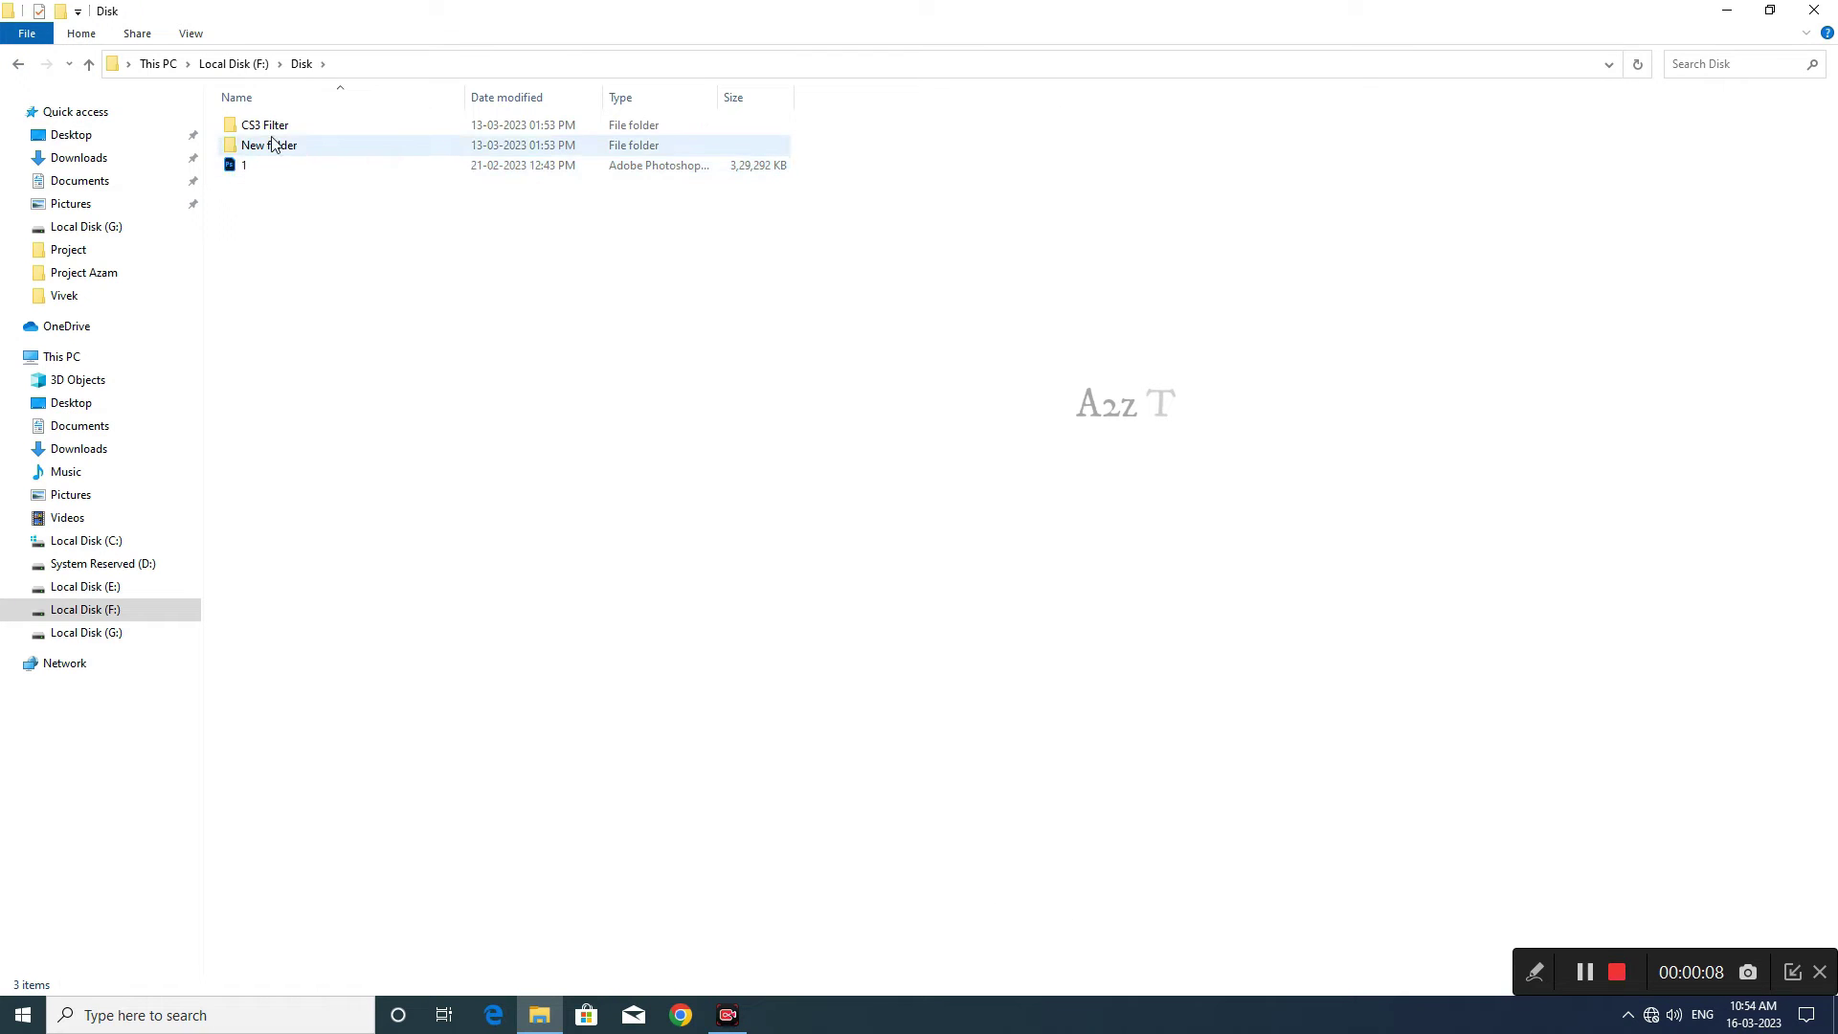
{"action": "double_click", "coordinate": [281, 128]}
{"action": "double_click", "coordinate": [313, 128]}
{"action": "double_click", "coordinate": [313, 131]}
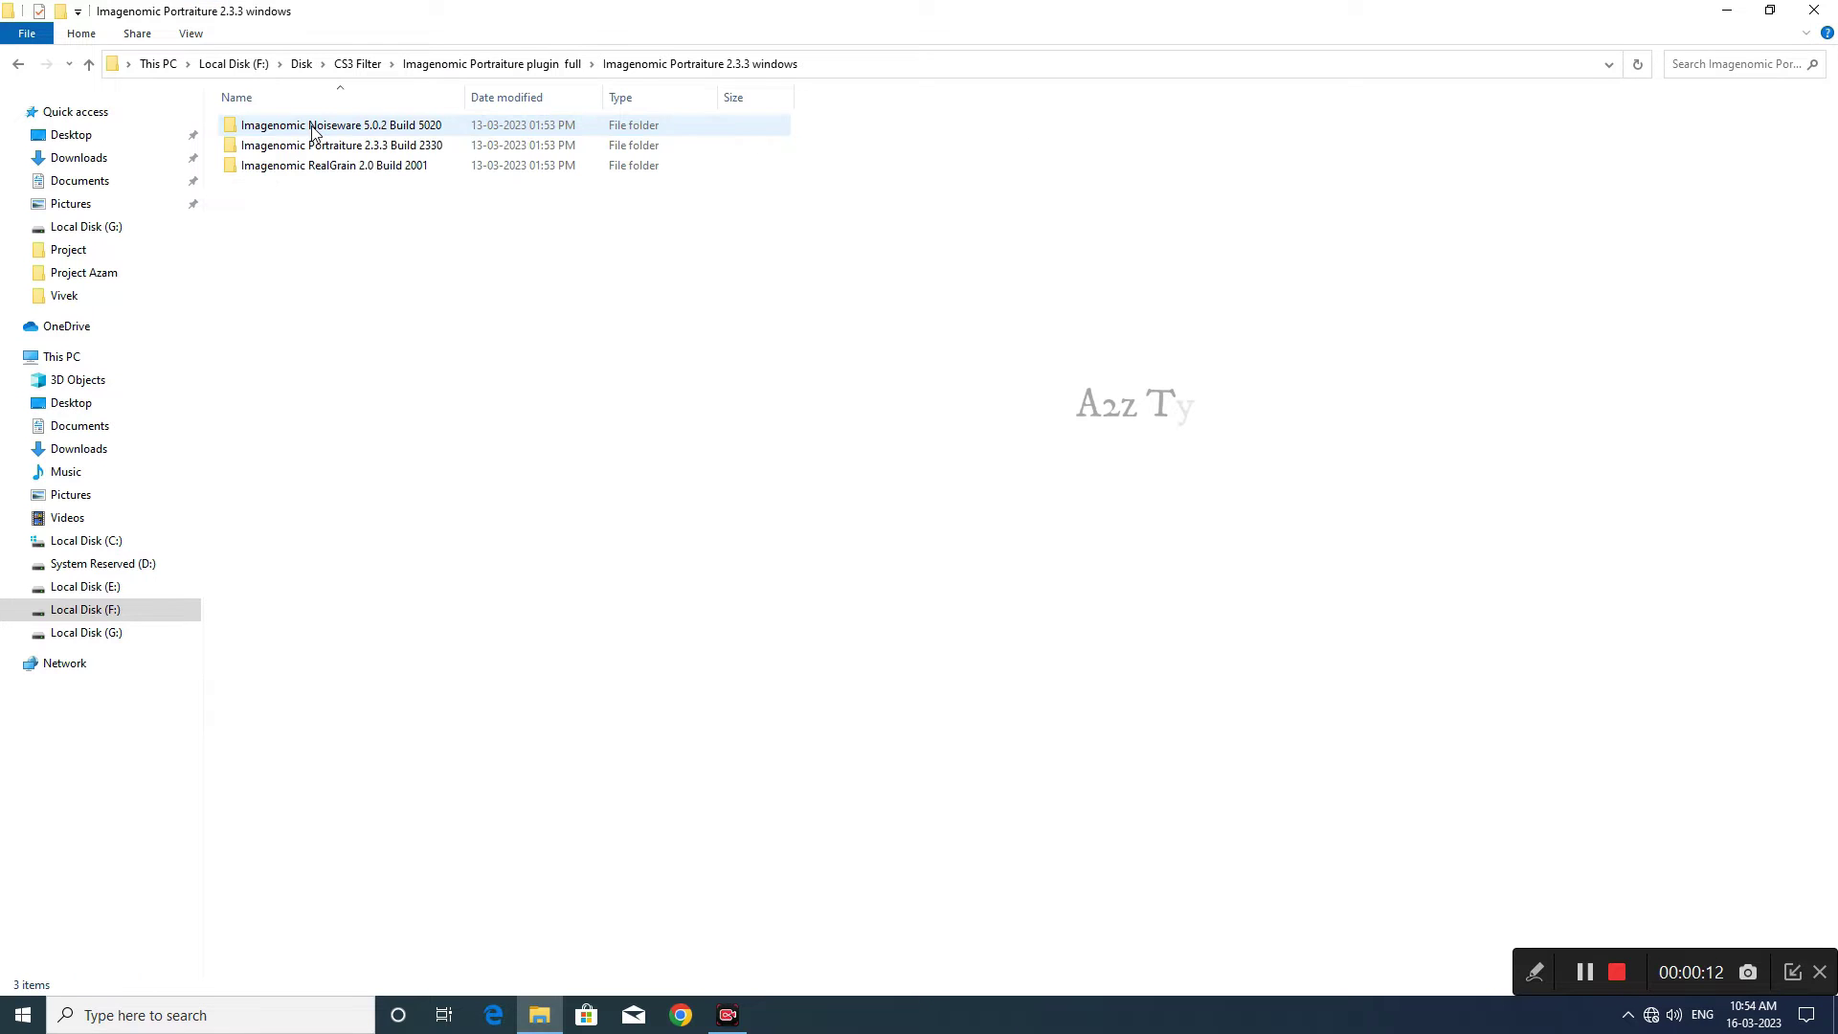
{"action": "double_click", "coordinate": [316, 148]}
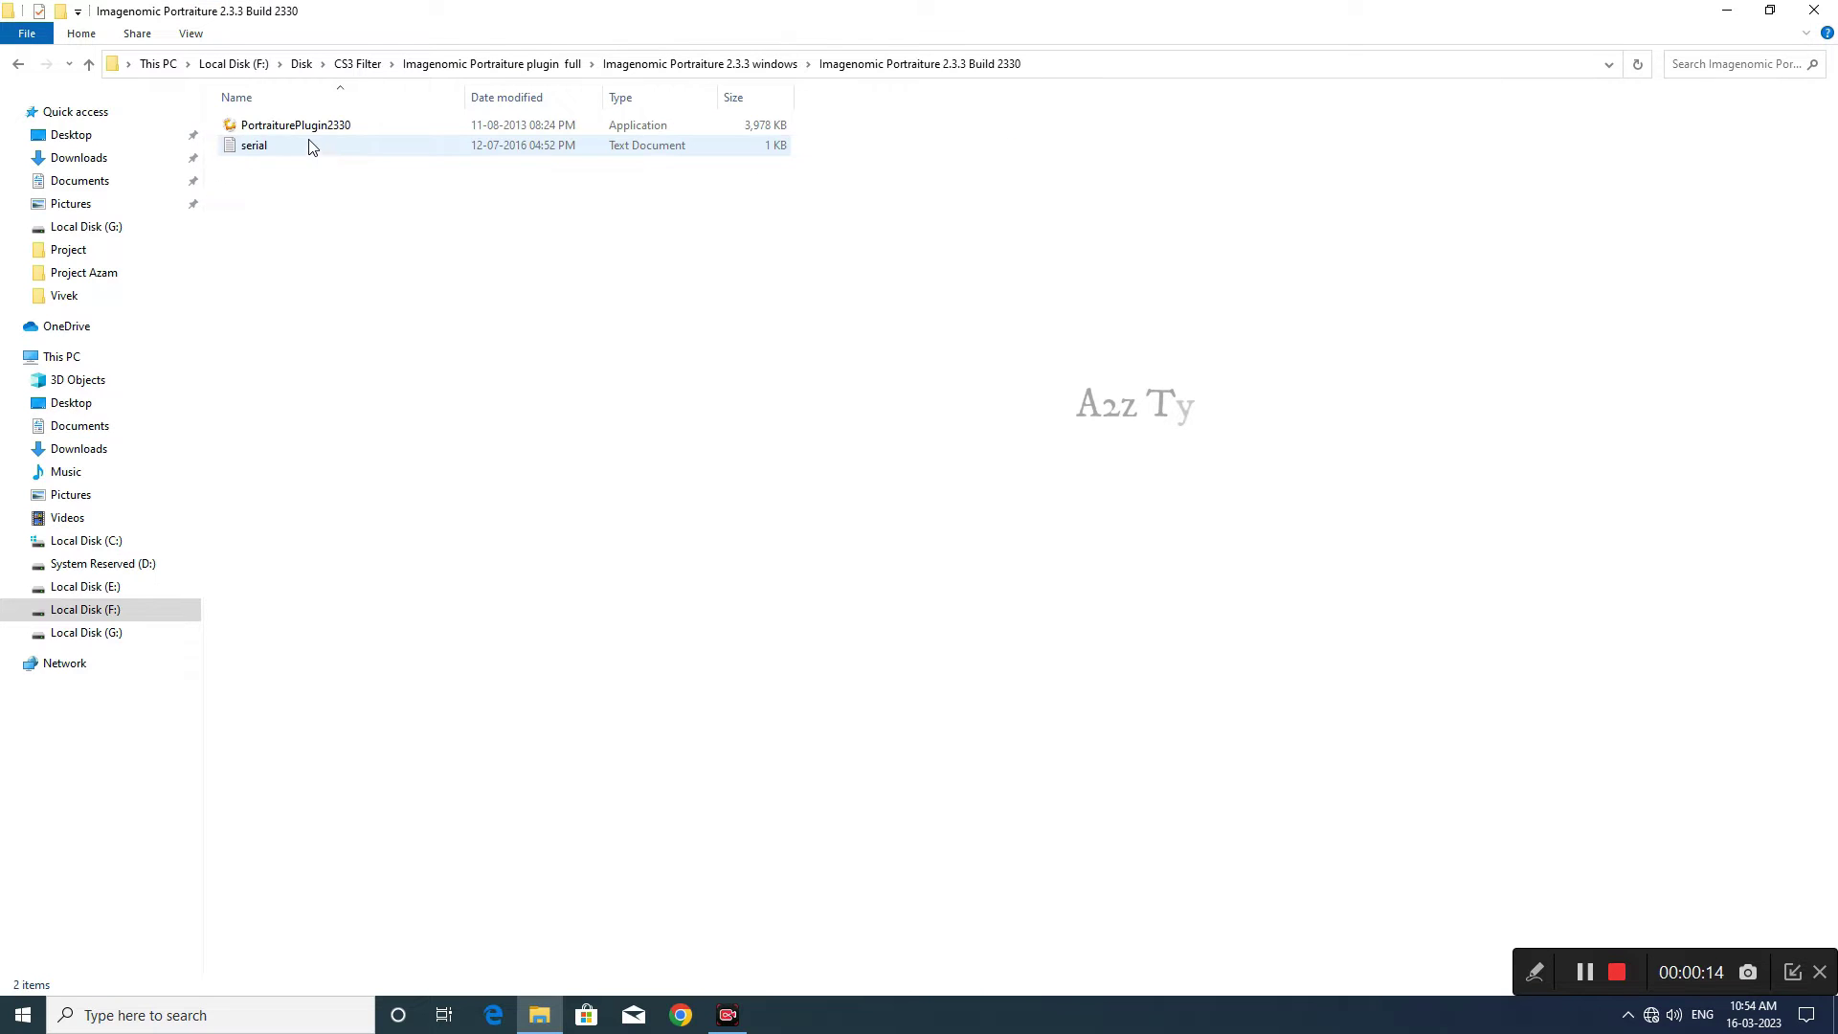
{"action": "double_click", "coordinate": [308, 130]}
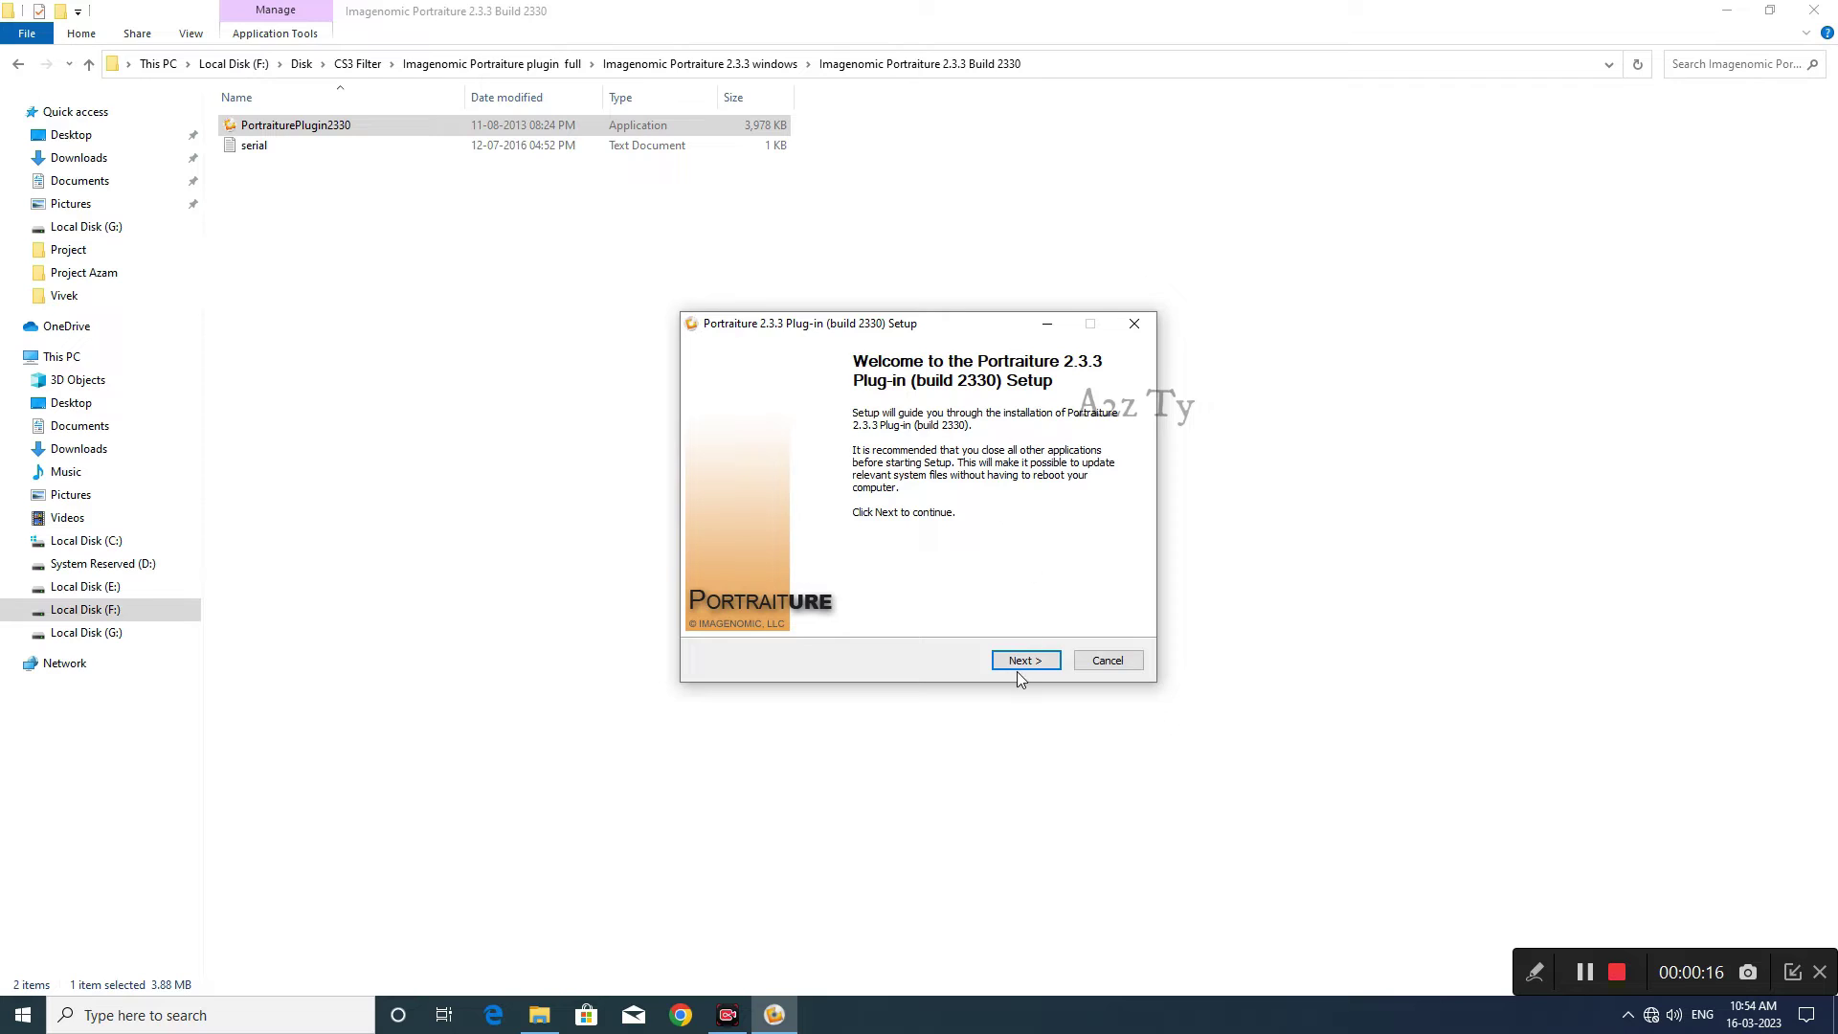
Pass the welcome page, accept the licence, keep the default install folder, and start adding a host
{"action": "left_click", "coordinate": [1017, 665]}
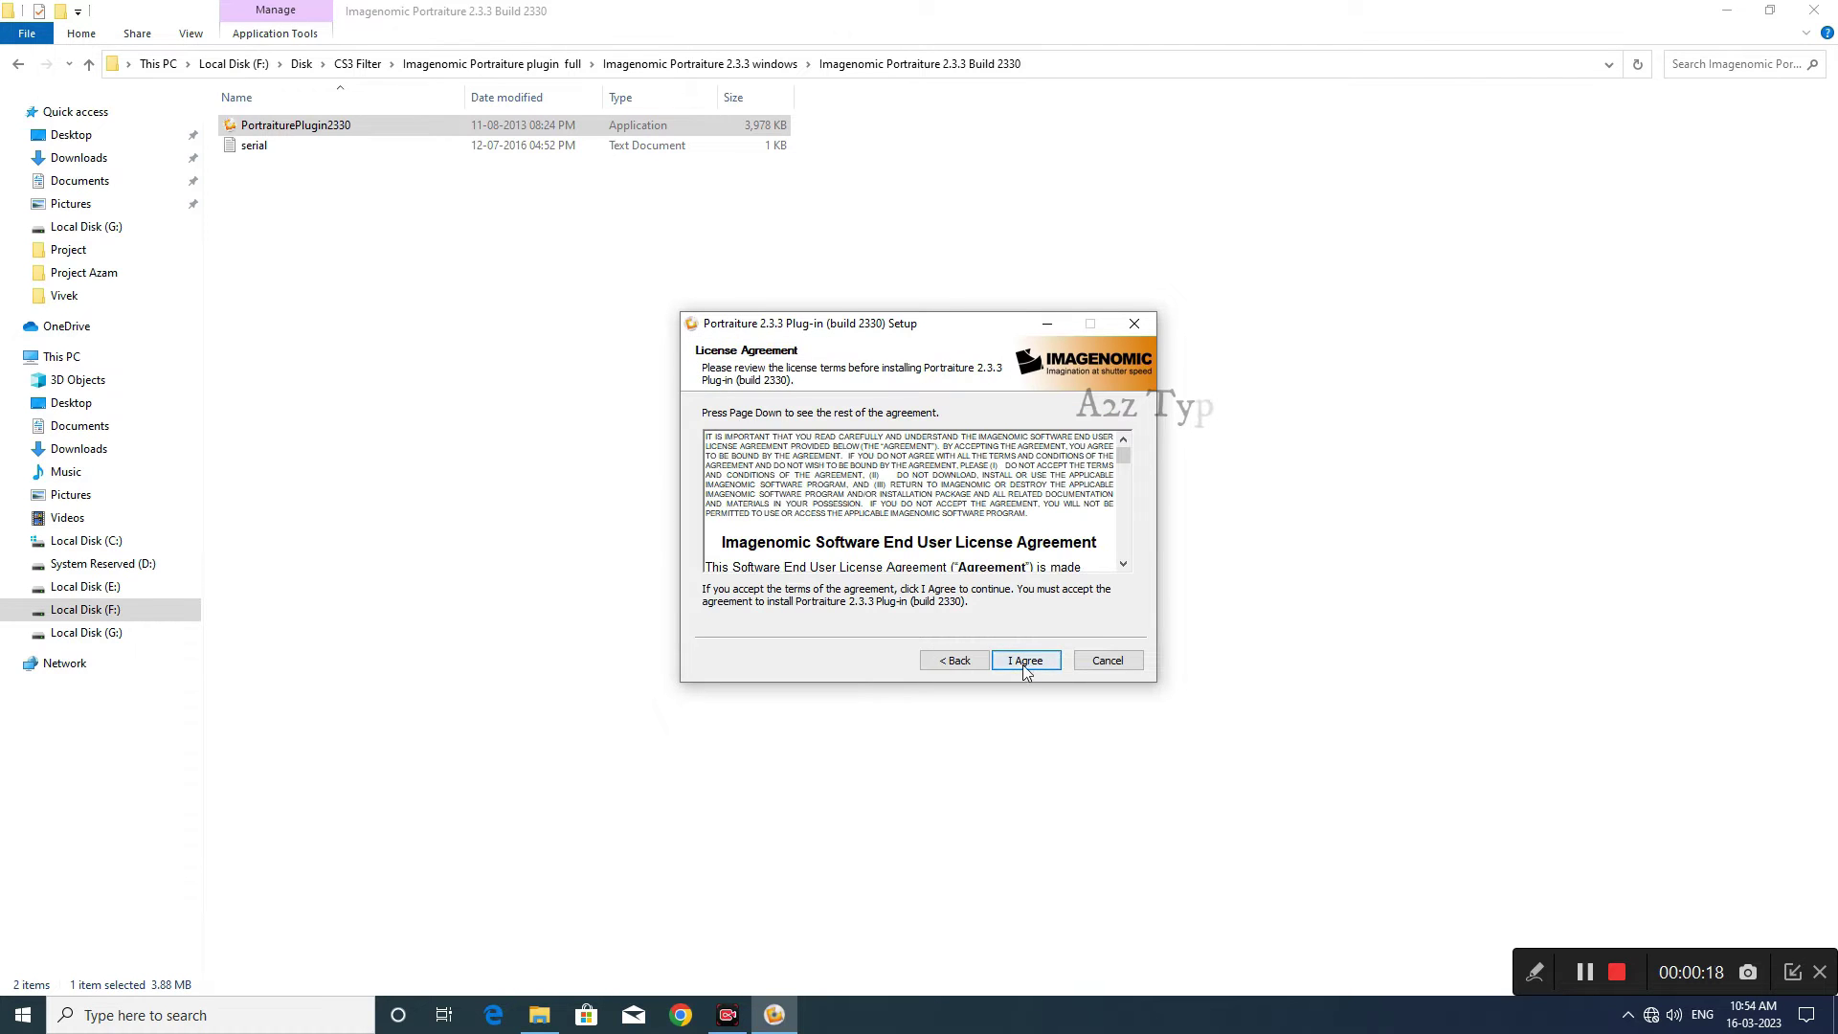
{"action": "left_click", "coordinate": [1027, 667]}
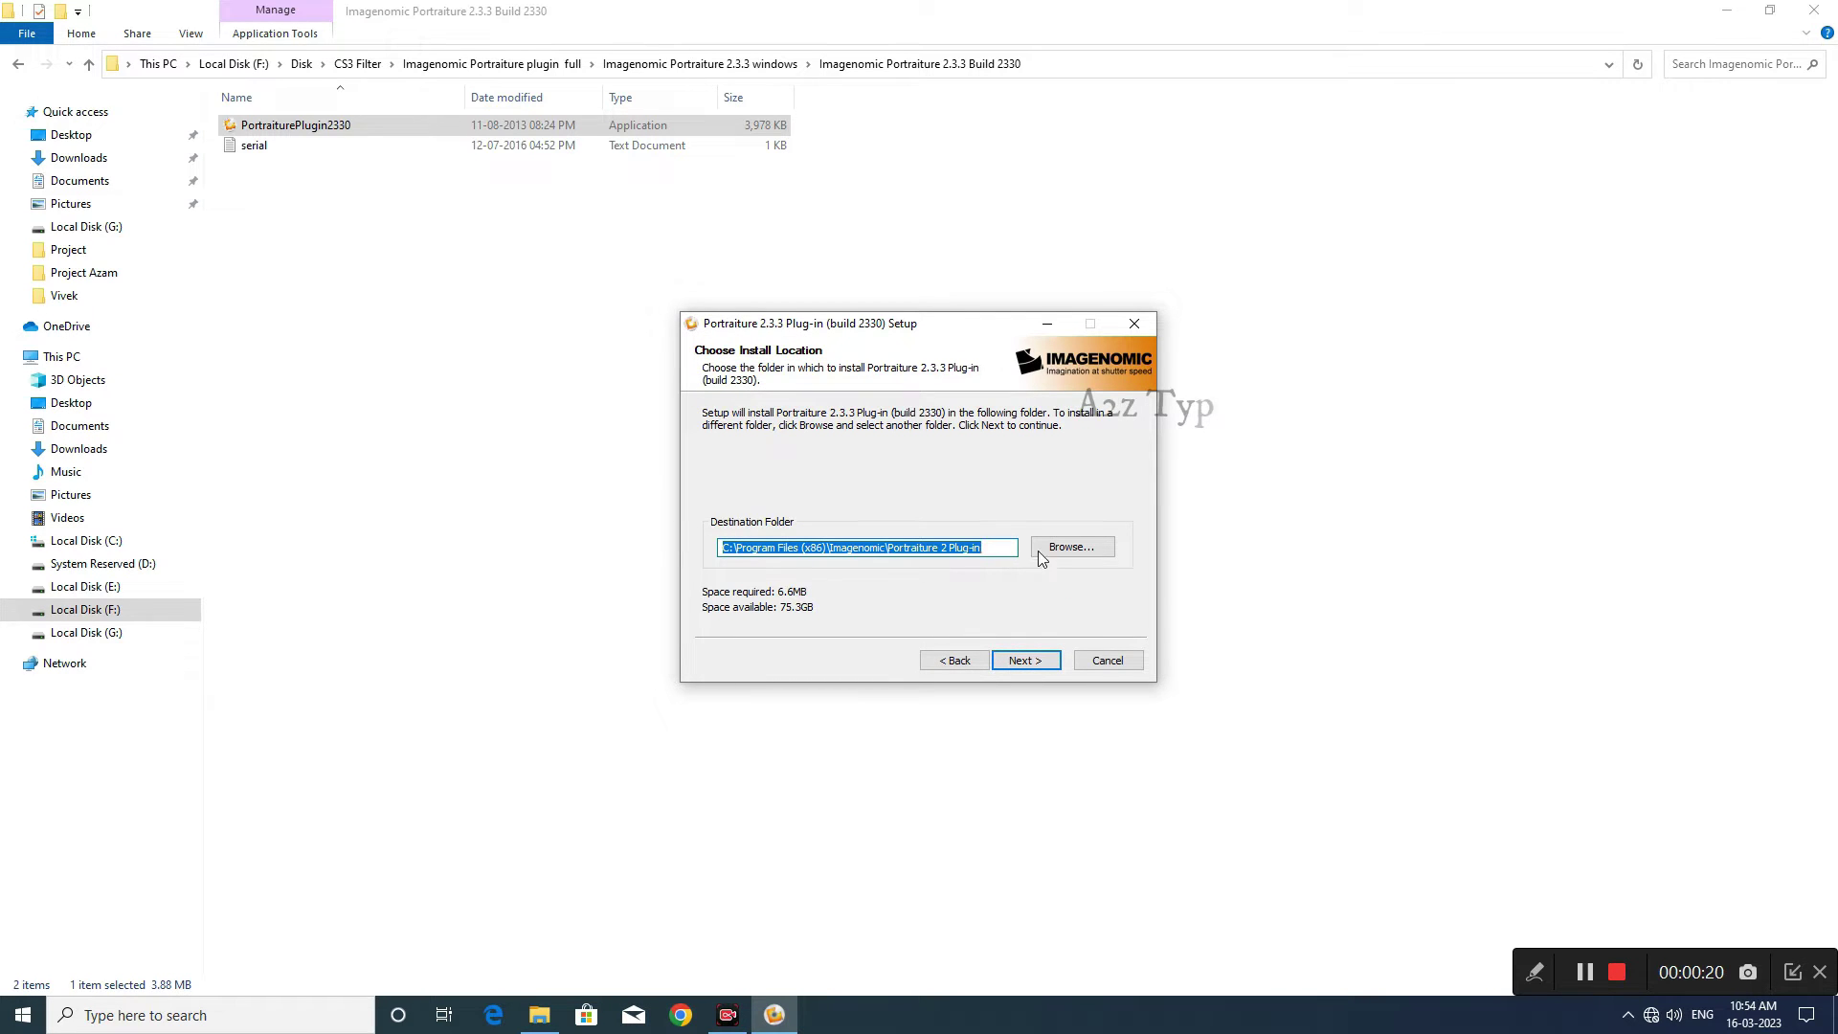
{"action": "left_click", "coordinate": [1025, 666]}
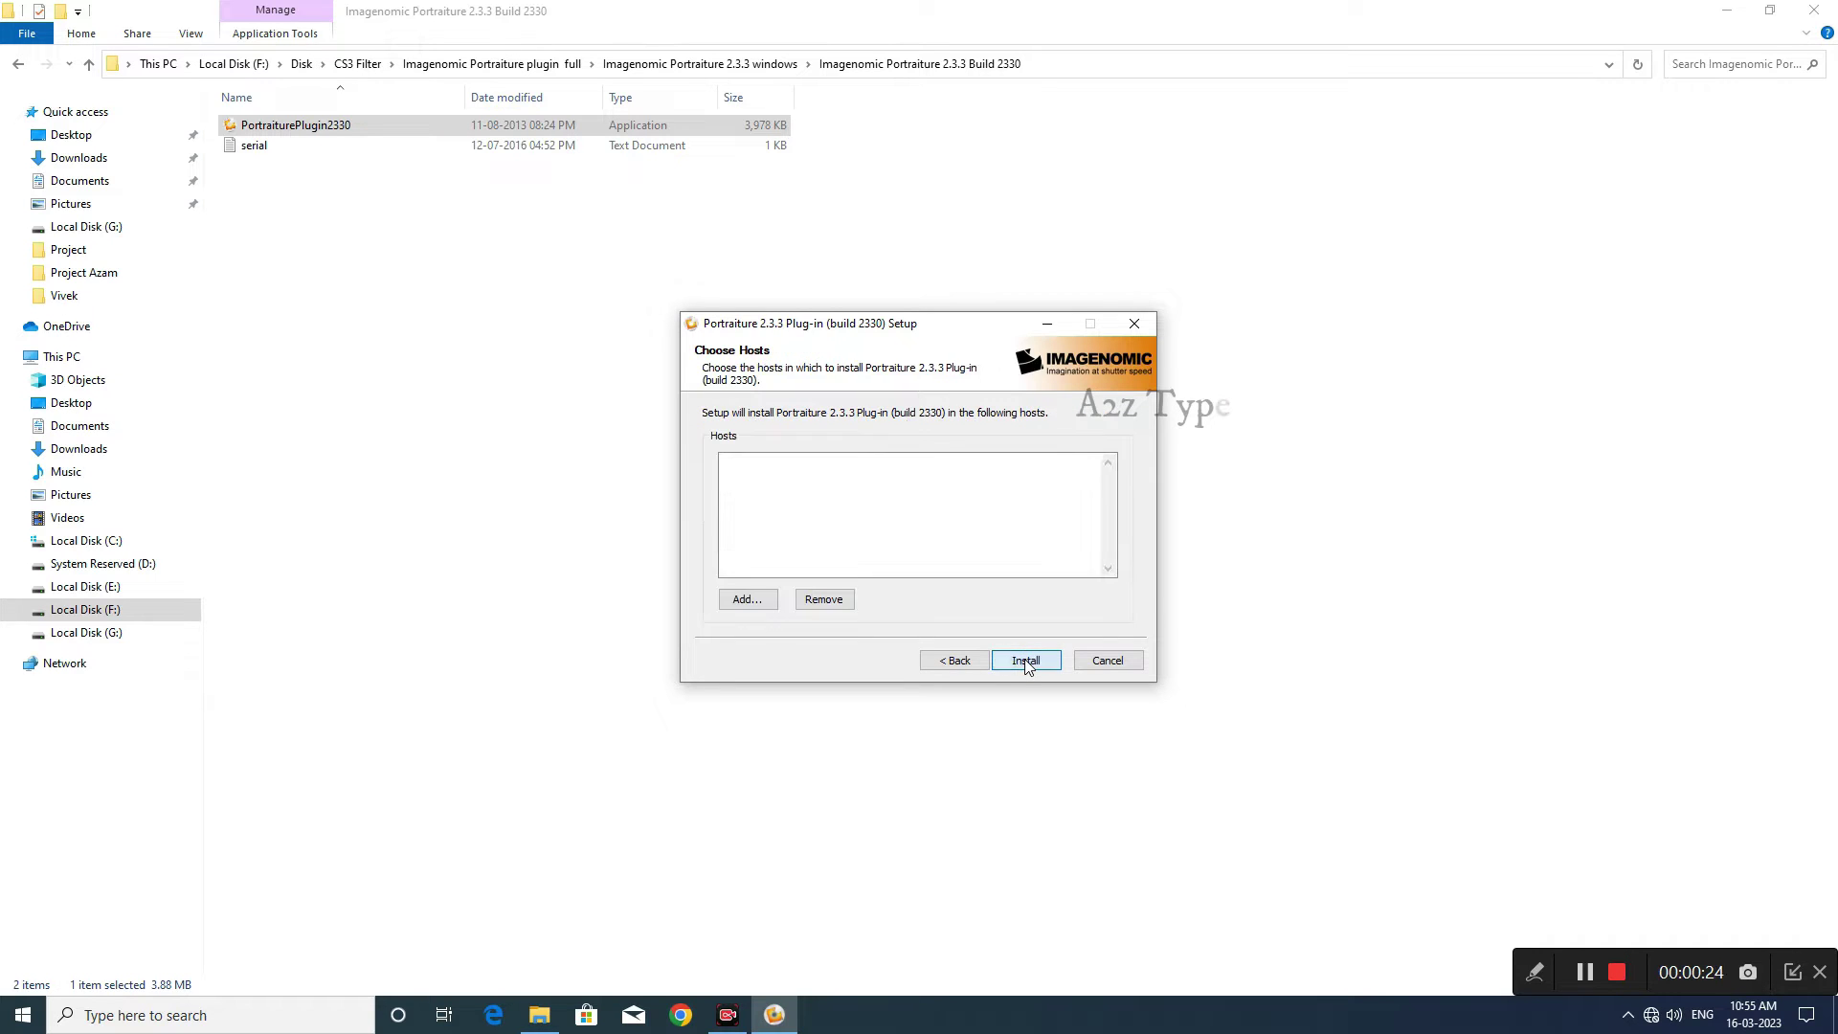
{"action": "left_click", "coordinate": [747, 599]}
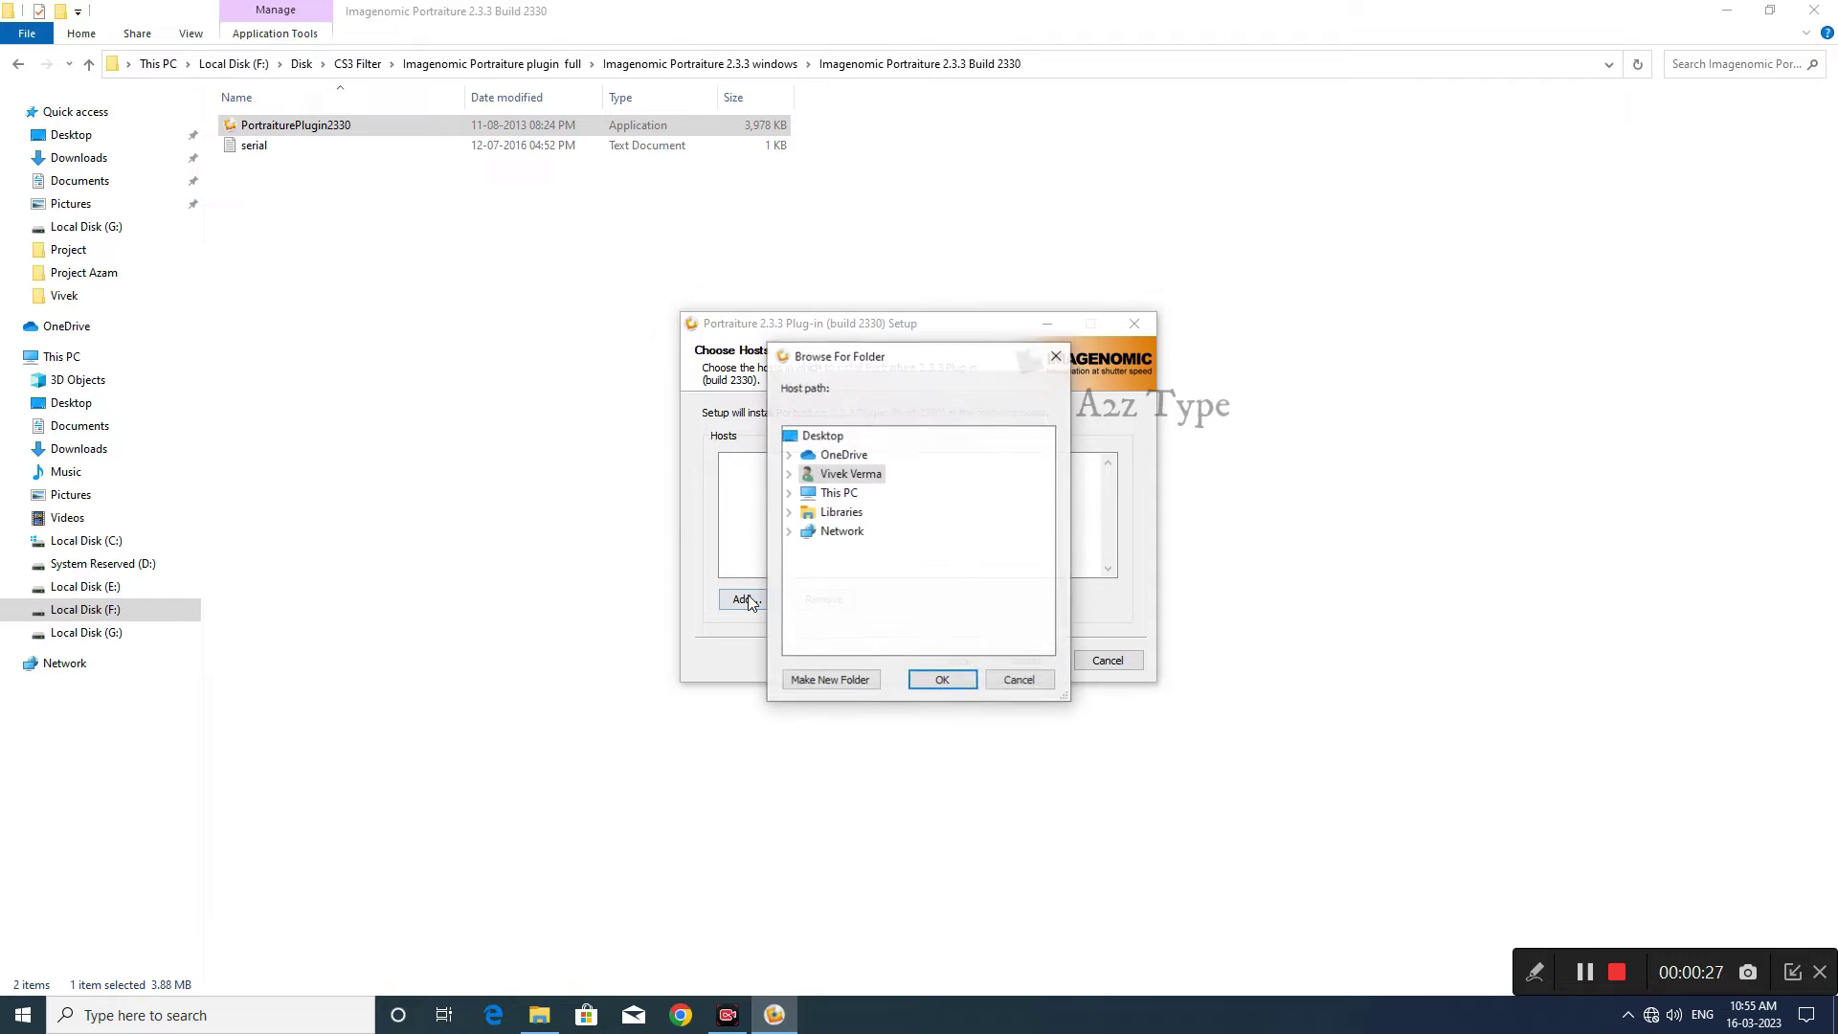
Expand This PC > Local Disk (C:) > Program Files (x86) in the folder browser
{"action": "double_click", "coordinate": [831, 511]}
{"action": "scroll", "coordinate": [861, 584], "scroll_direction": "down", "scroll_amount": 1}
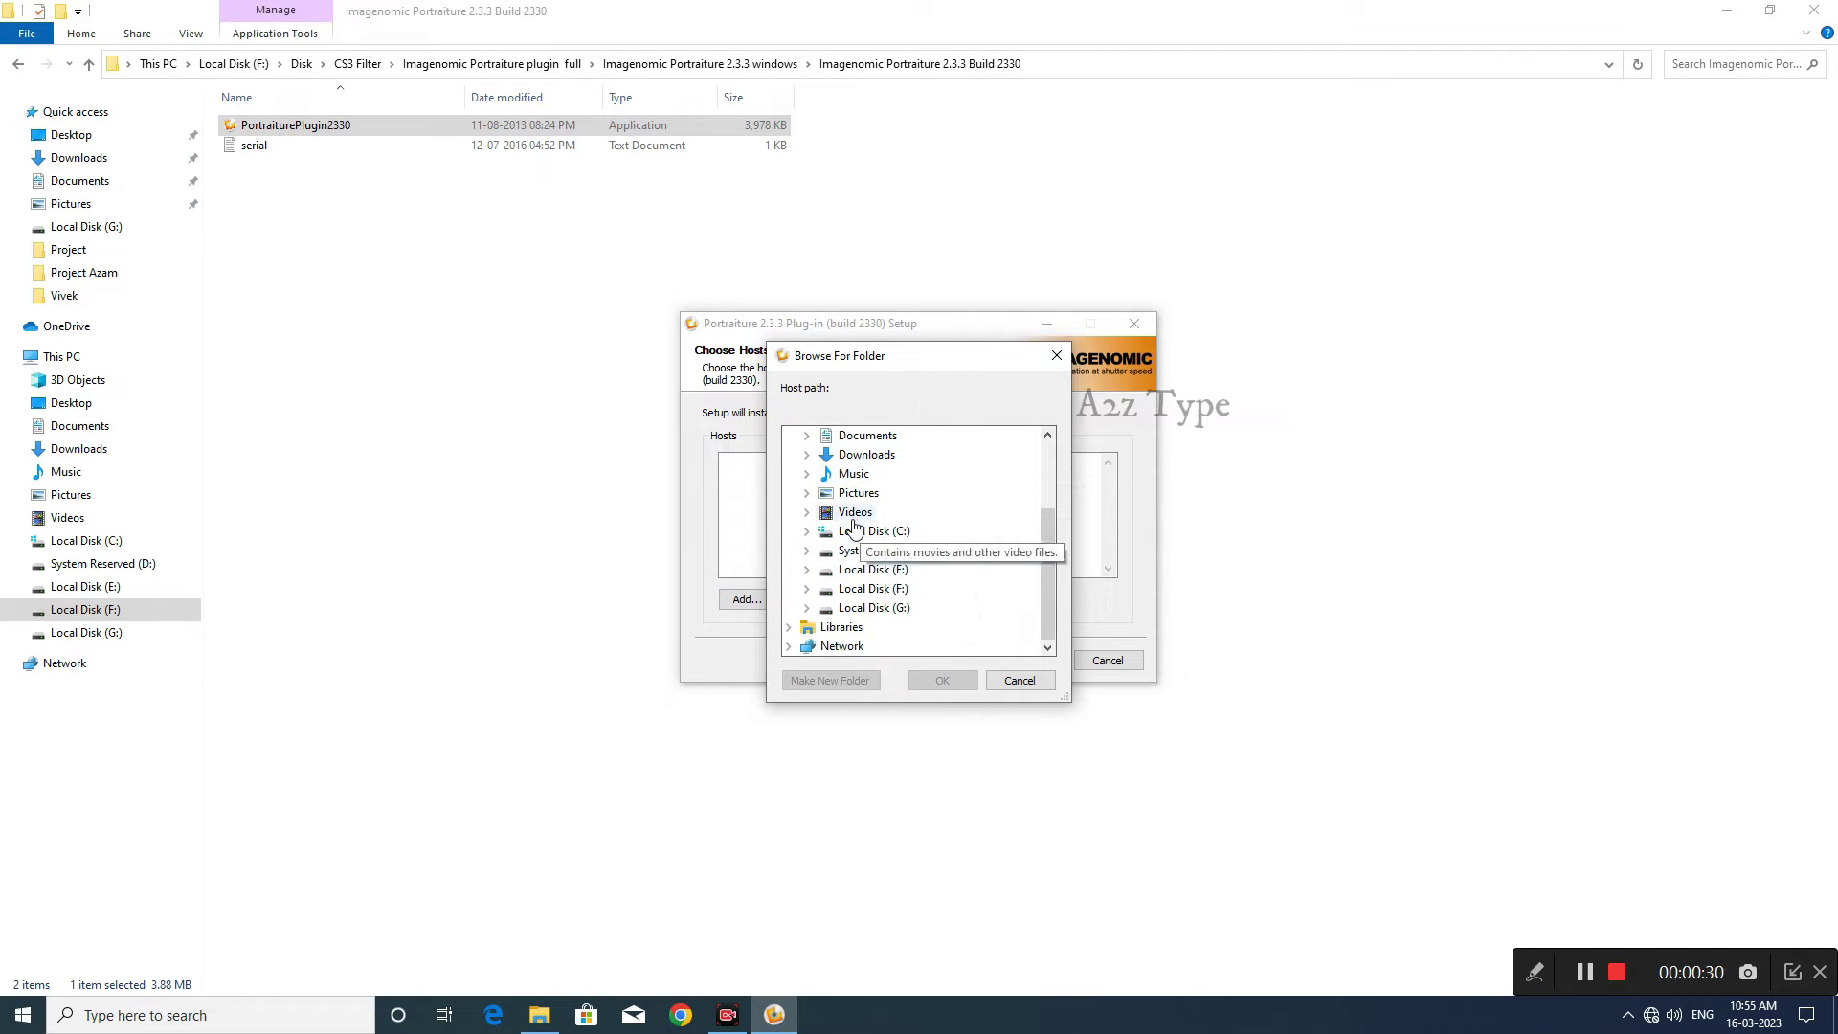
{"action": "left_click", "coordinate": [807, 534]}
{"action": "scroll", "coordinate": [833, 545], "scroll_direction": "down", "scroll_amount": 2}
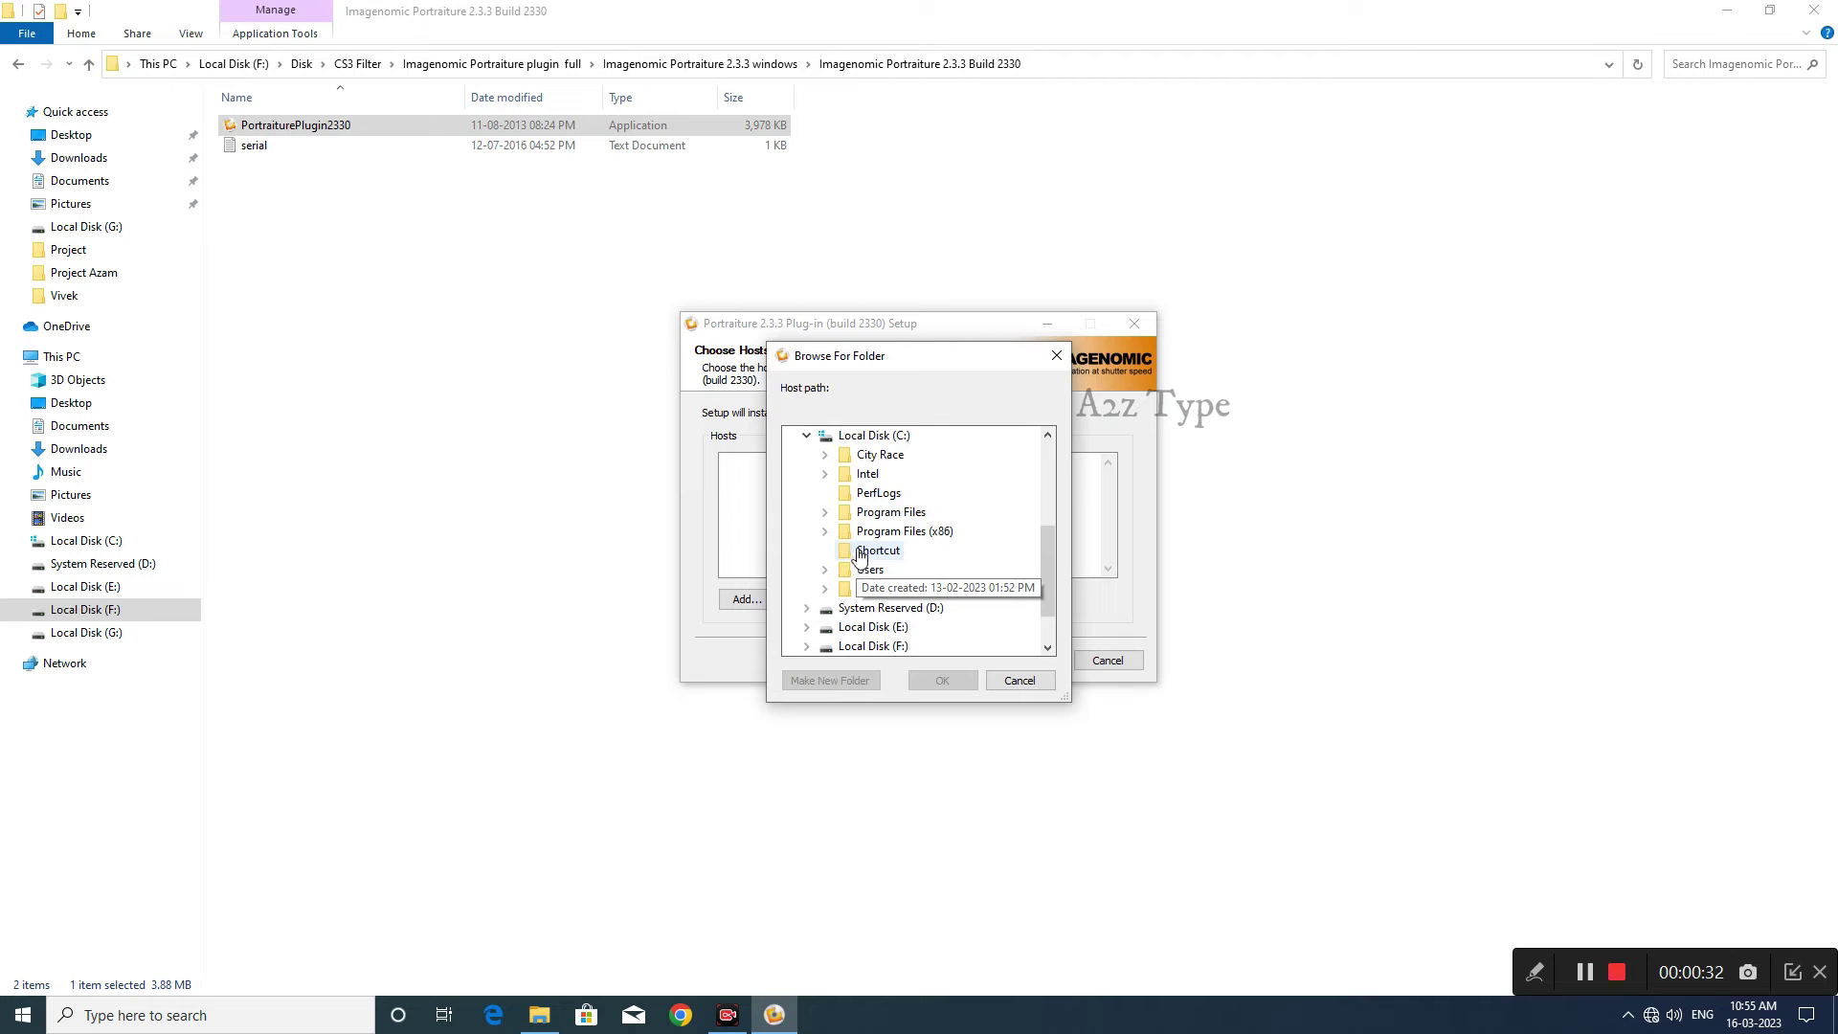
{"action": "left_click", "coordinate": [831, 540]}
{"action": "scroll", "coordinate": [839, 547], "scroll_direction": "down", "scroll_amount": 1}
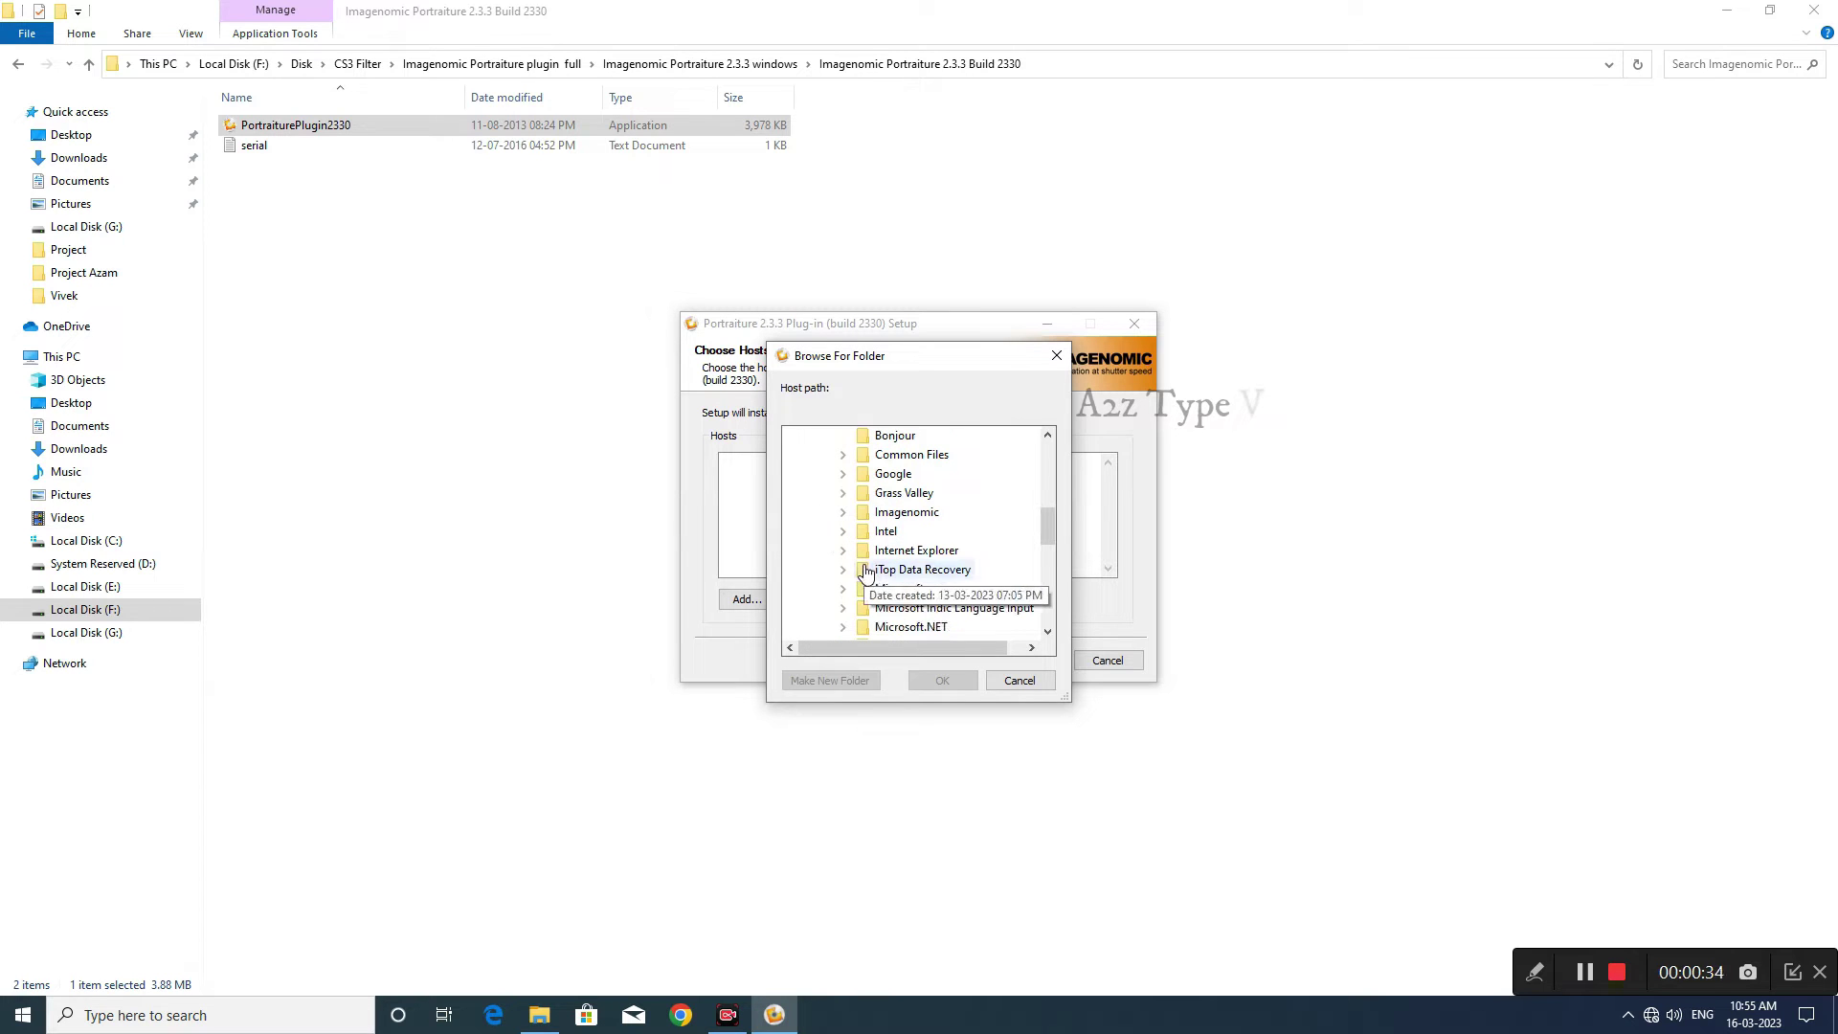
{"action": "scroll", "coordinate": [866, 572], "scroll_direction": "down", "scroll_amount": 1}
{"action": "scroll", "coordinate": [866, 572], "scroll_direction": "down", "scroll_amount": 2}
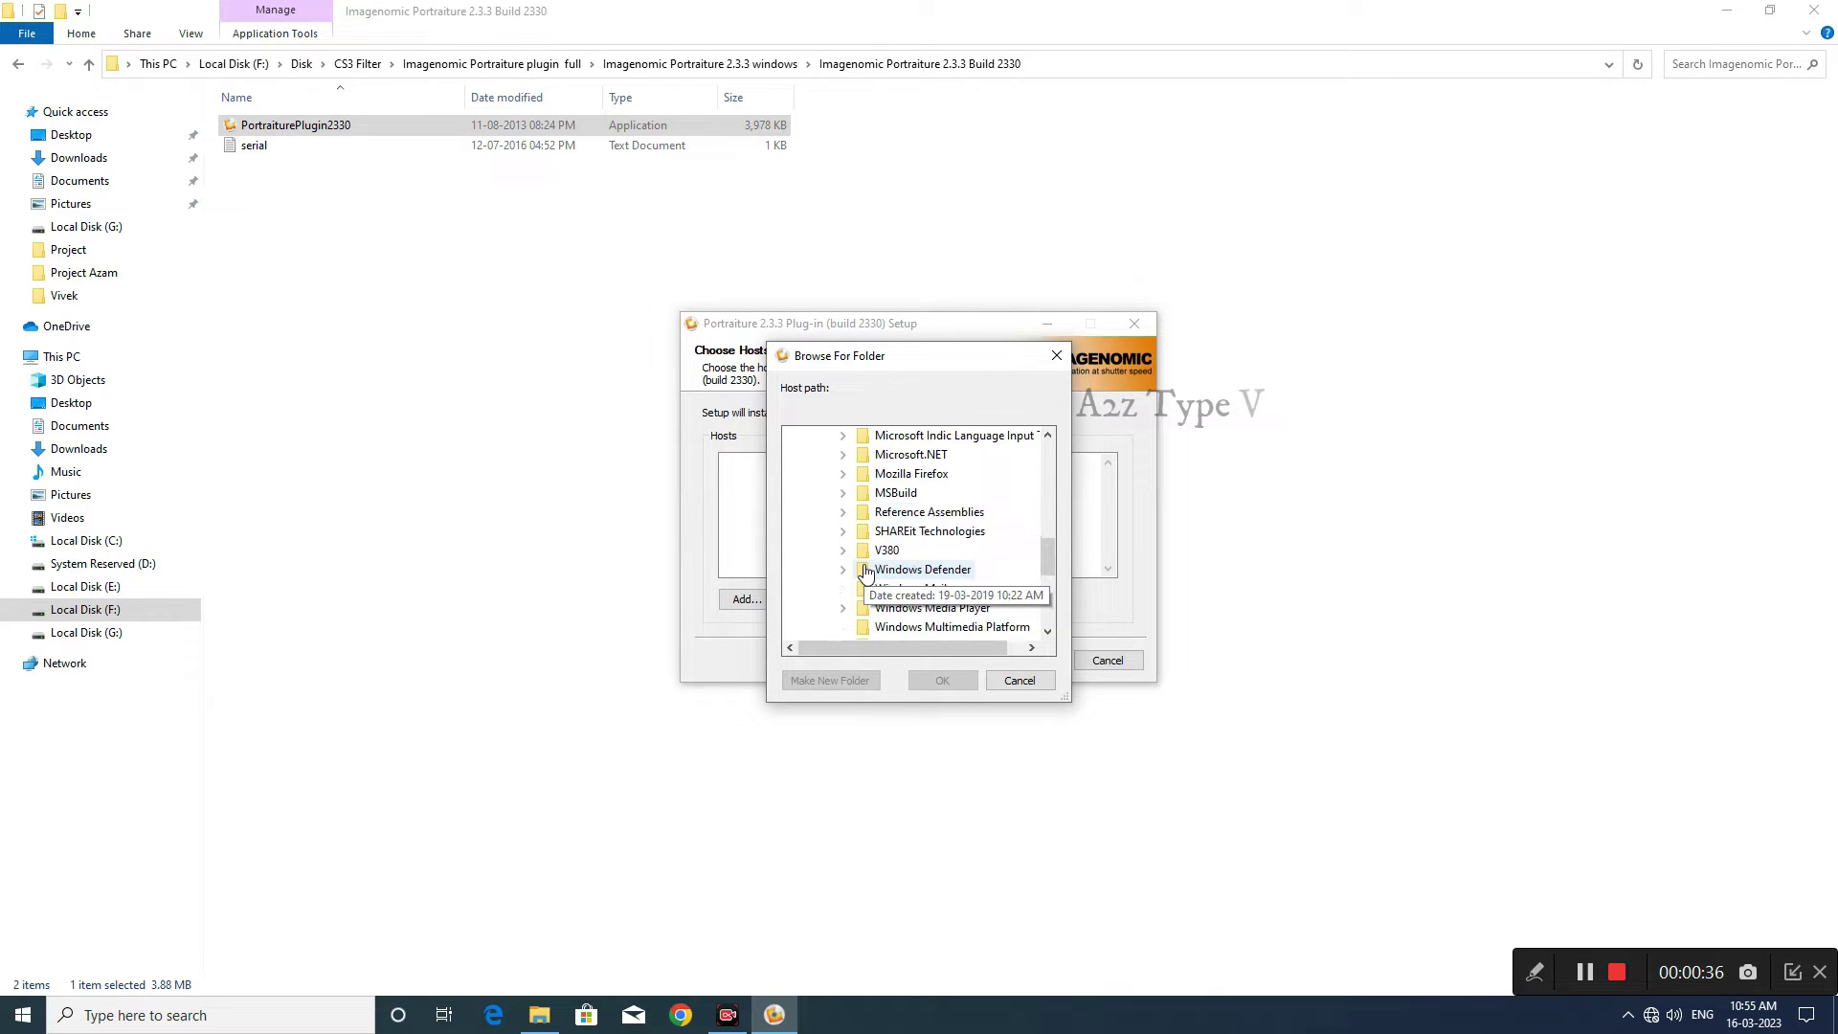
{"action": "scroll", "coordinate": [866, 572], "scroll_direction": "up", "scroll_amount": 7}
{"action": "scroll", "coordinate": [866, 572], "scroll_direction": "down", "scroll_amount": 1}
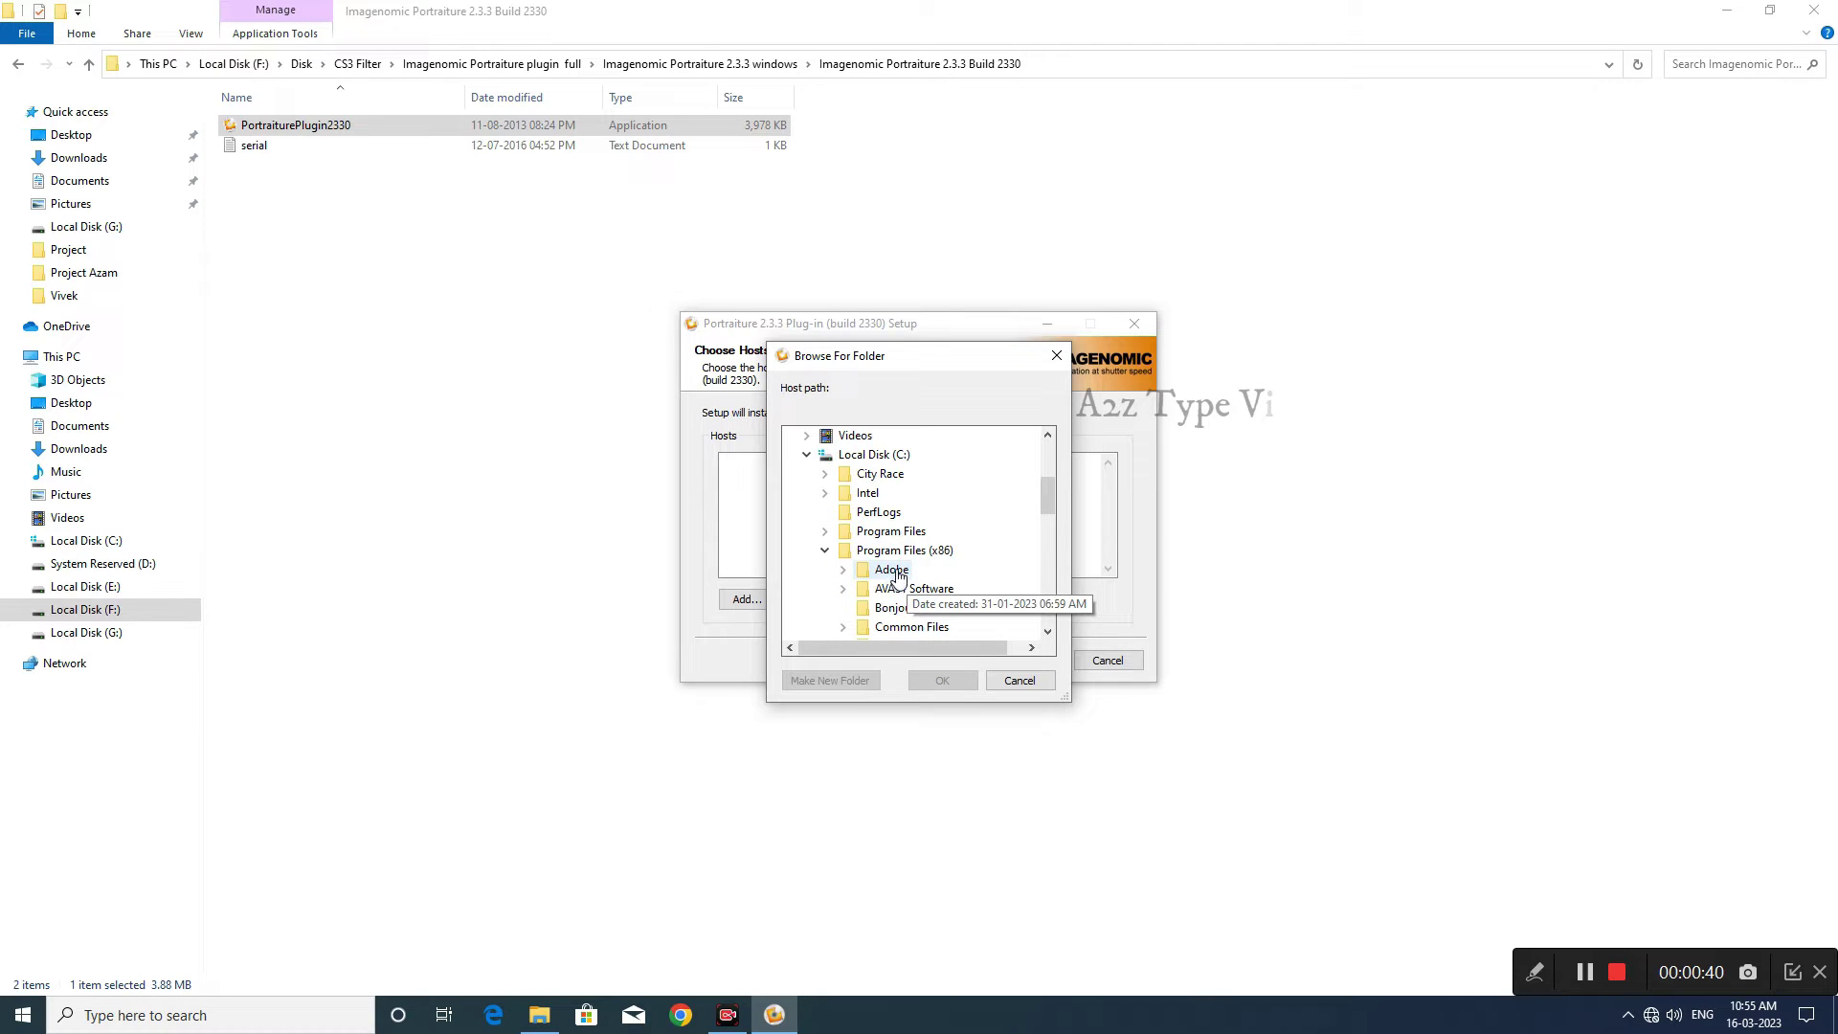
Choose Adobe > Adobe Photoshop CS3 > Plug-Ins as the host folder and confirm it
{"action": "left_click", "coordinate": [843, 572]}
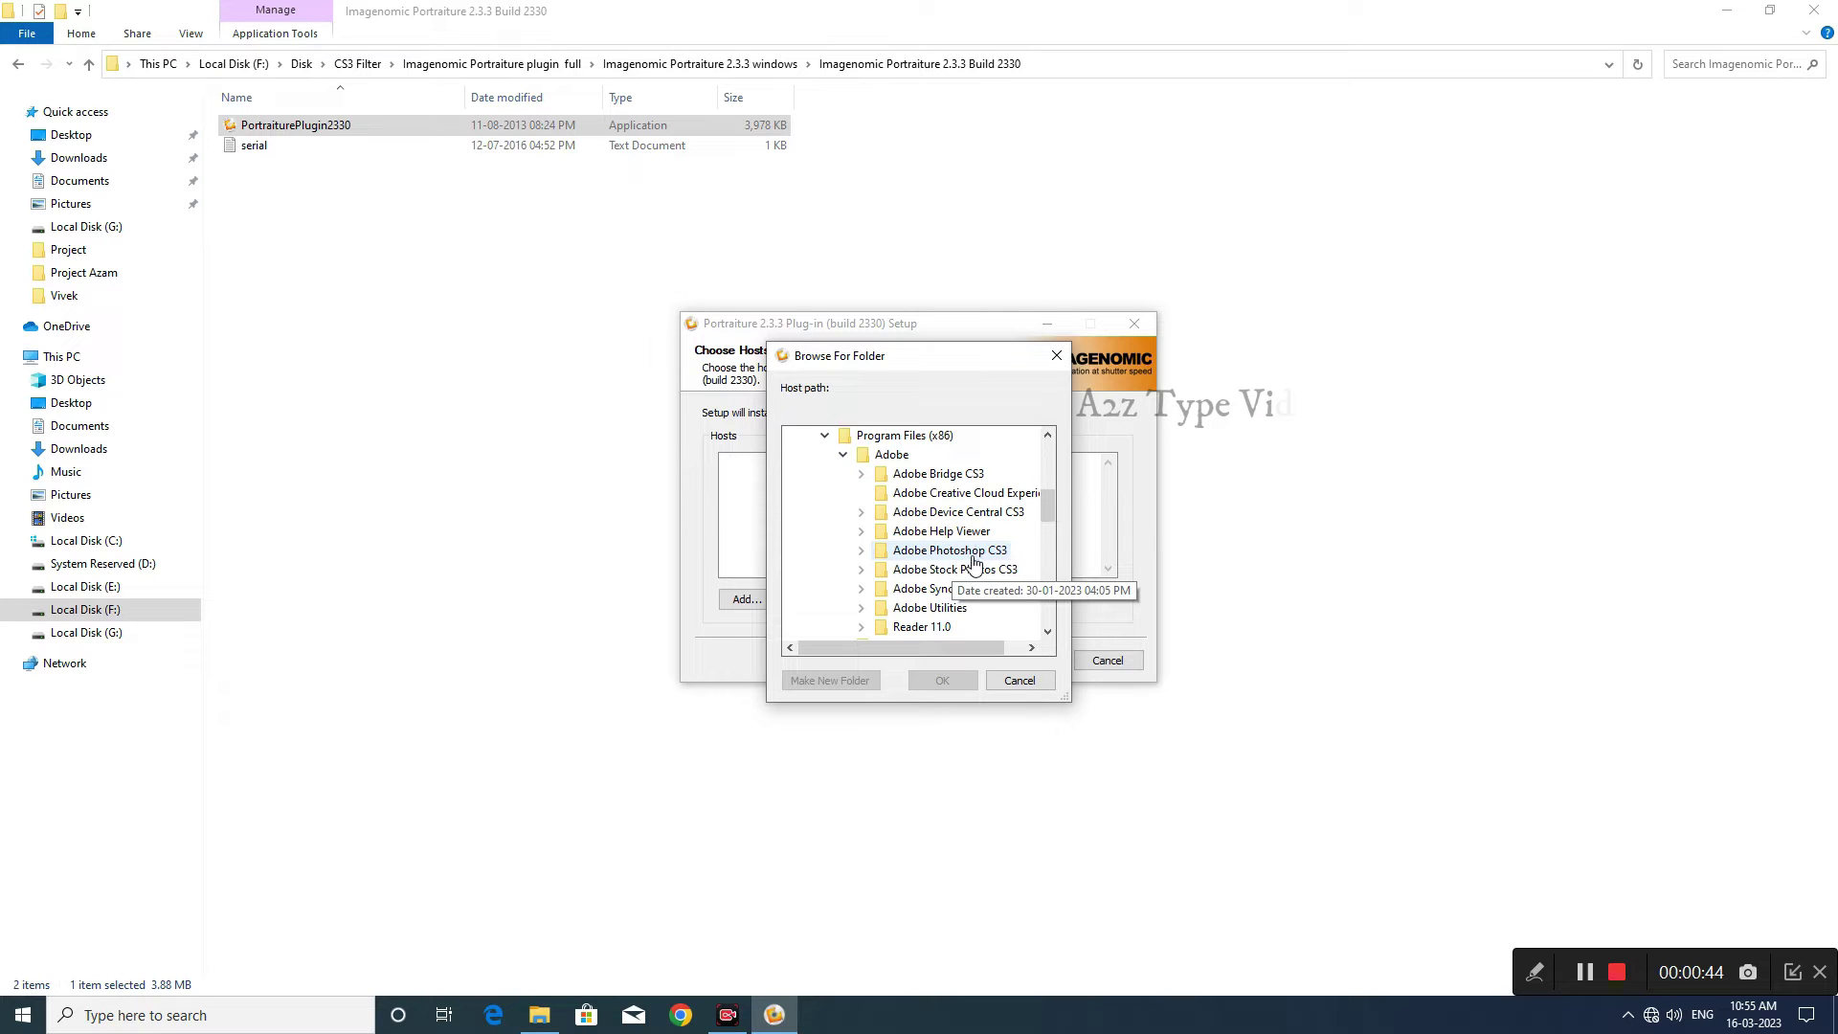
{"action": "left_click", "coordinate": [862, 552]}
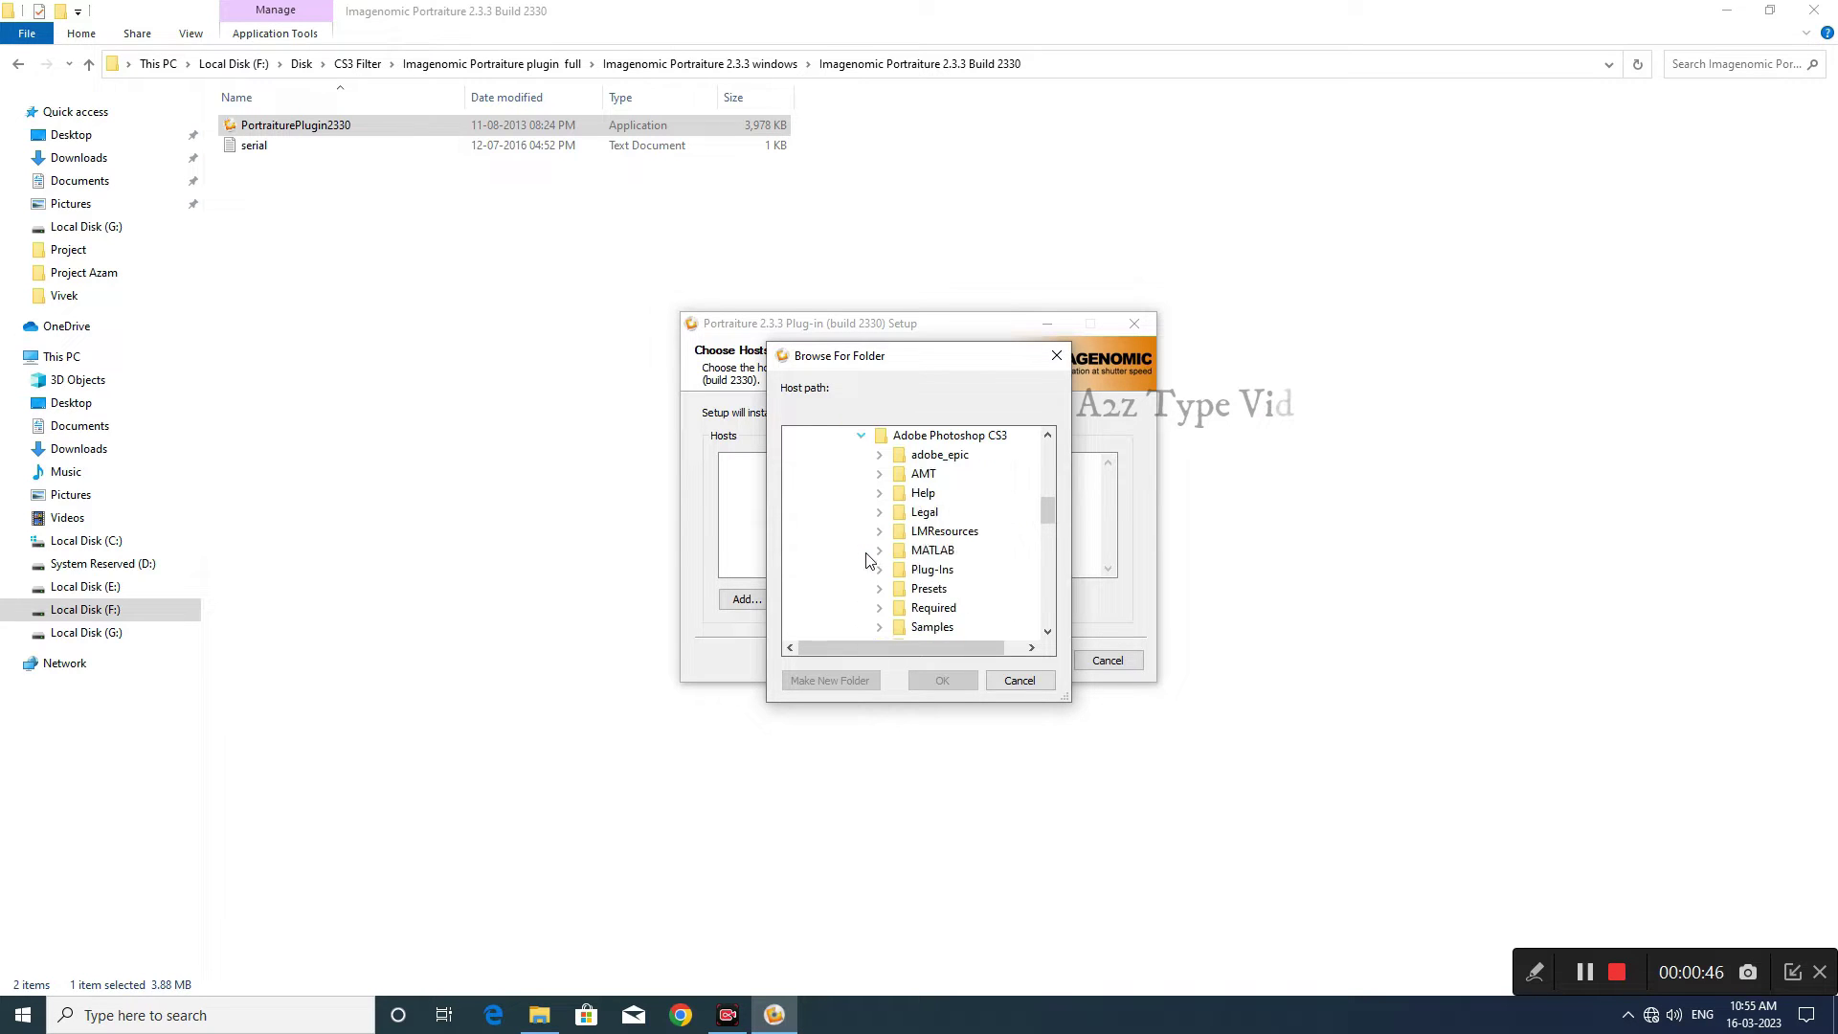
{"action": "left_click", "coordinate": [909, 569]}
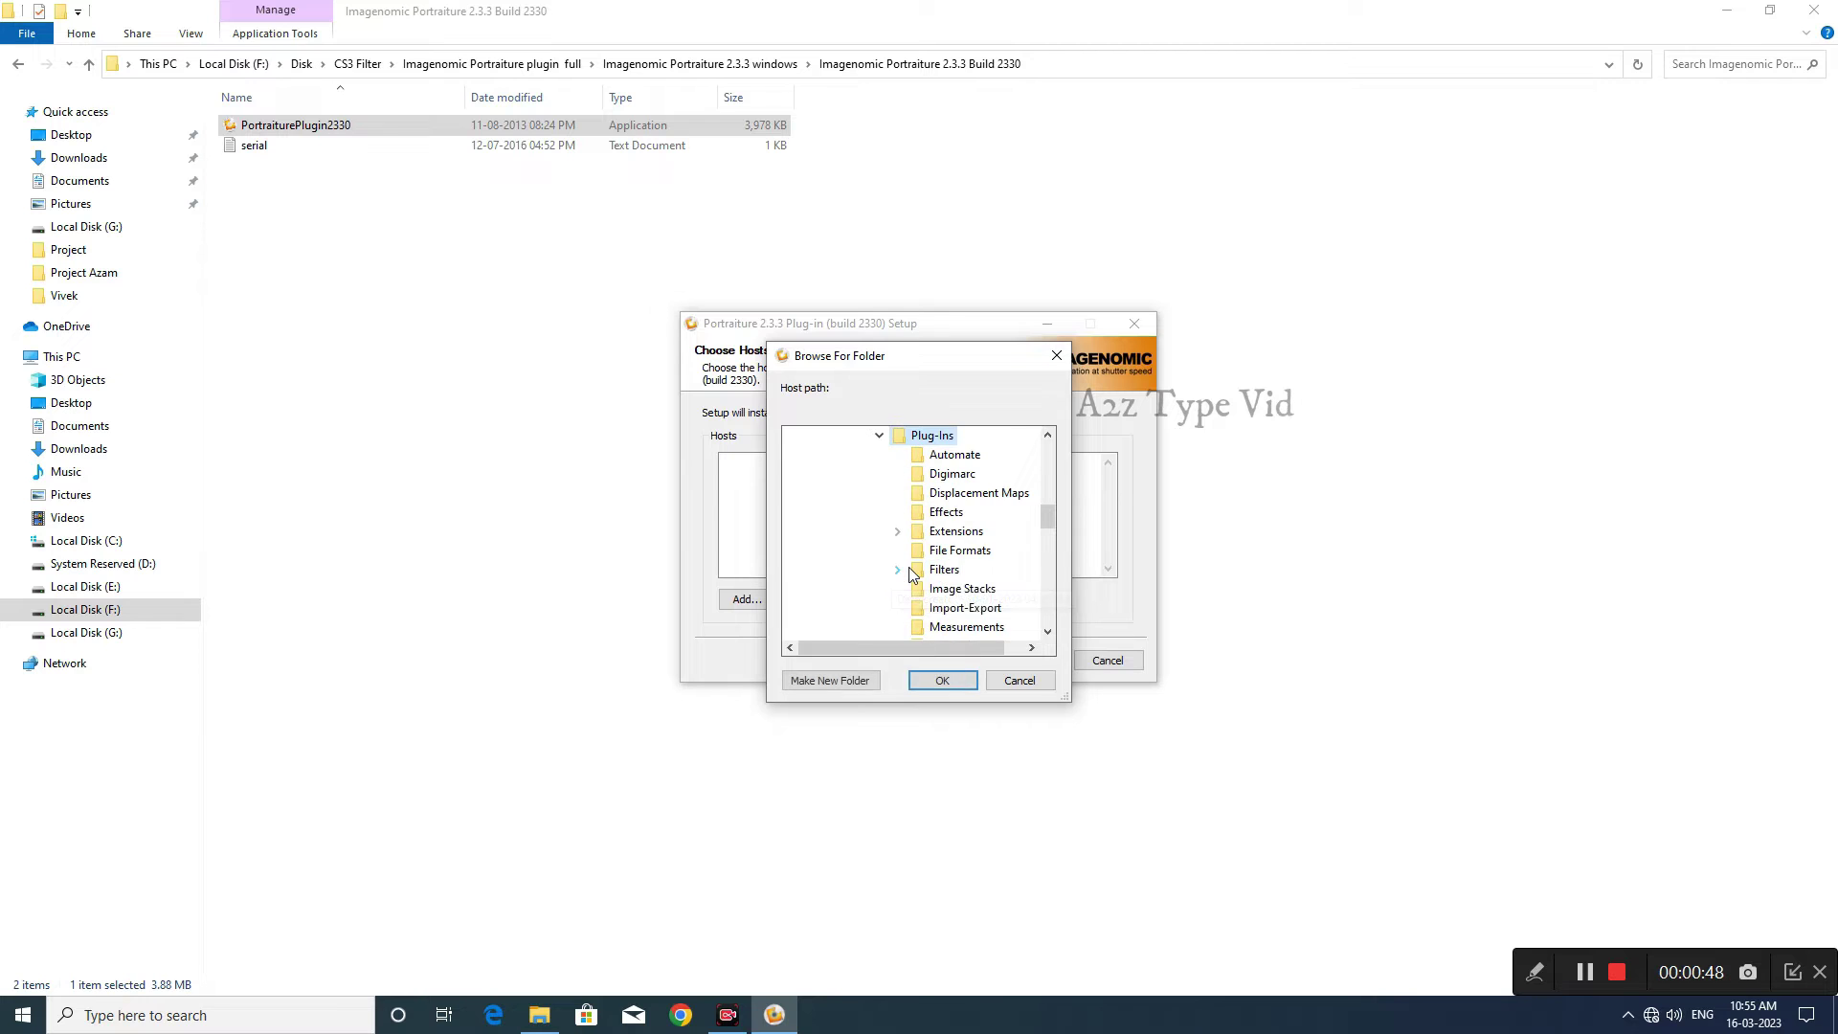
{"action": "left_click", "coordinate": [941, 681]}
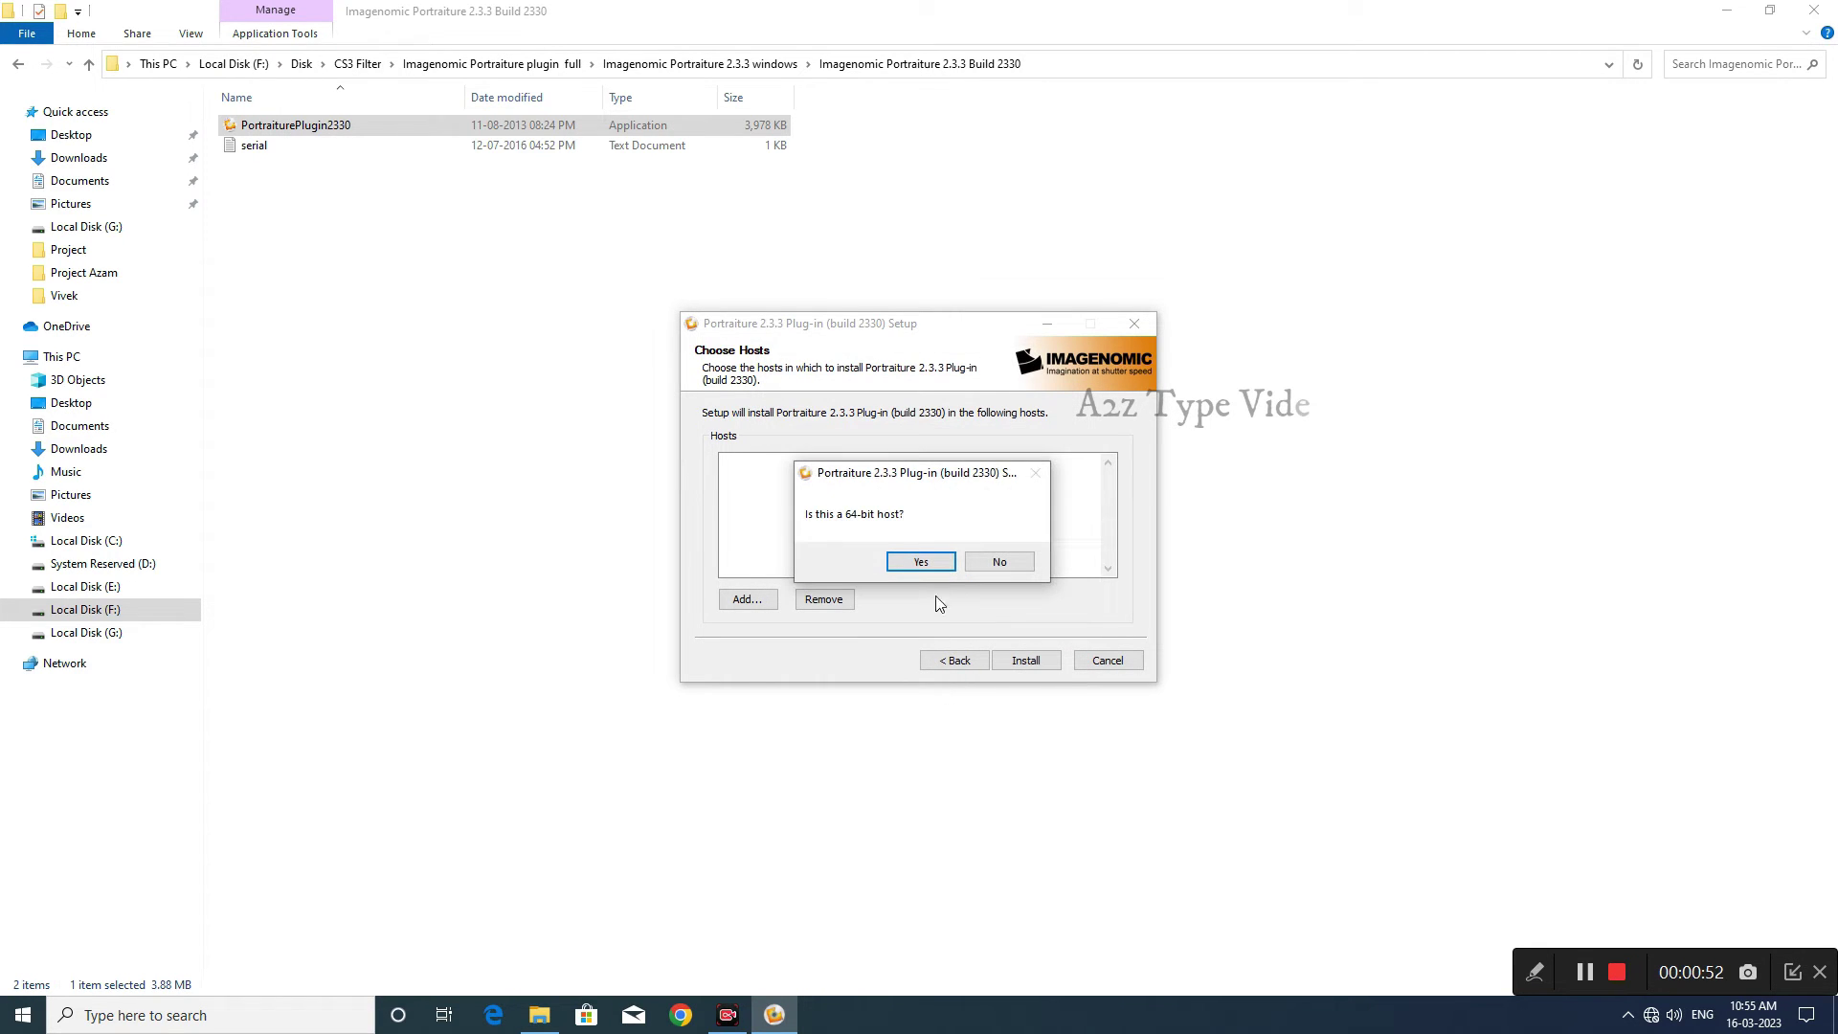
Mark the Photoshop CS3 host as 64-bit, install the plug-in, and finish the setup
{"action": "left_click", "coordinate": [921, 562]}
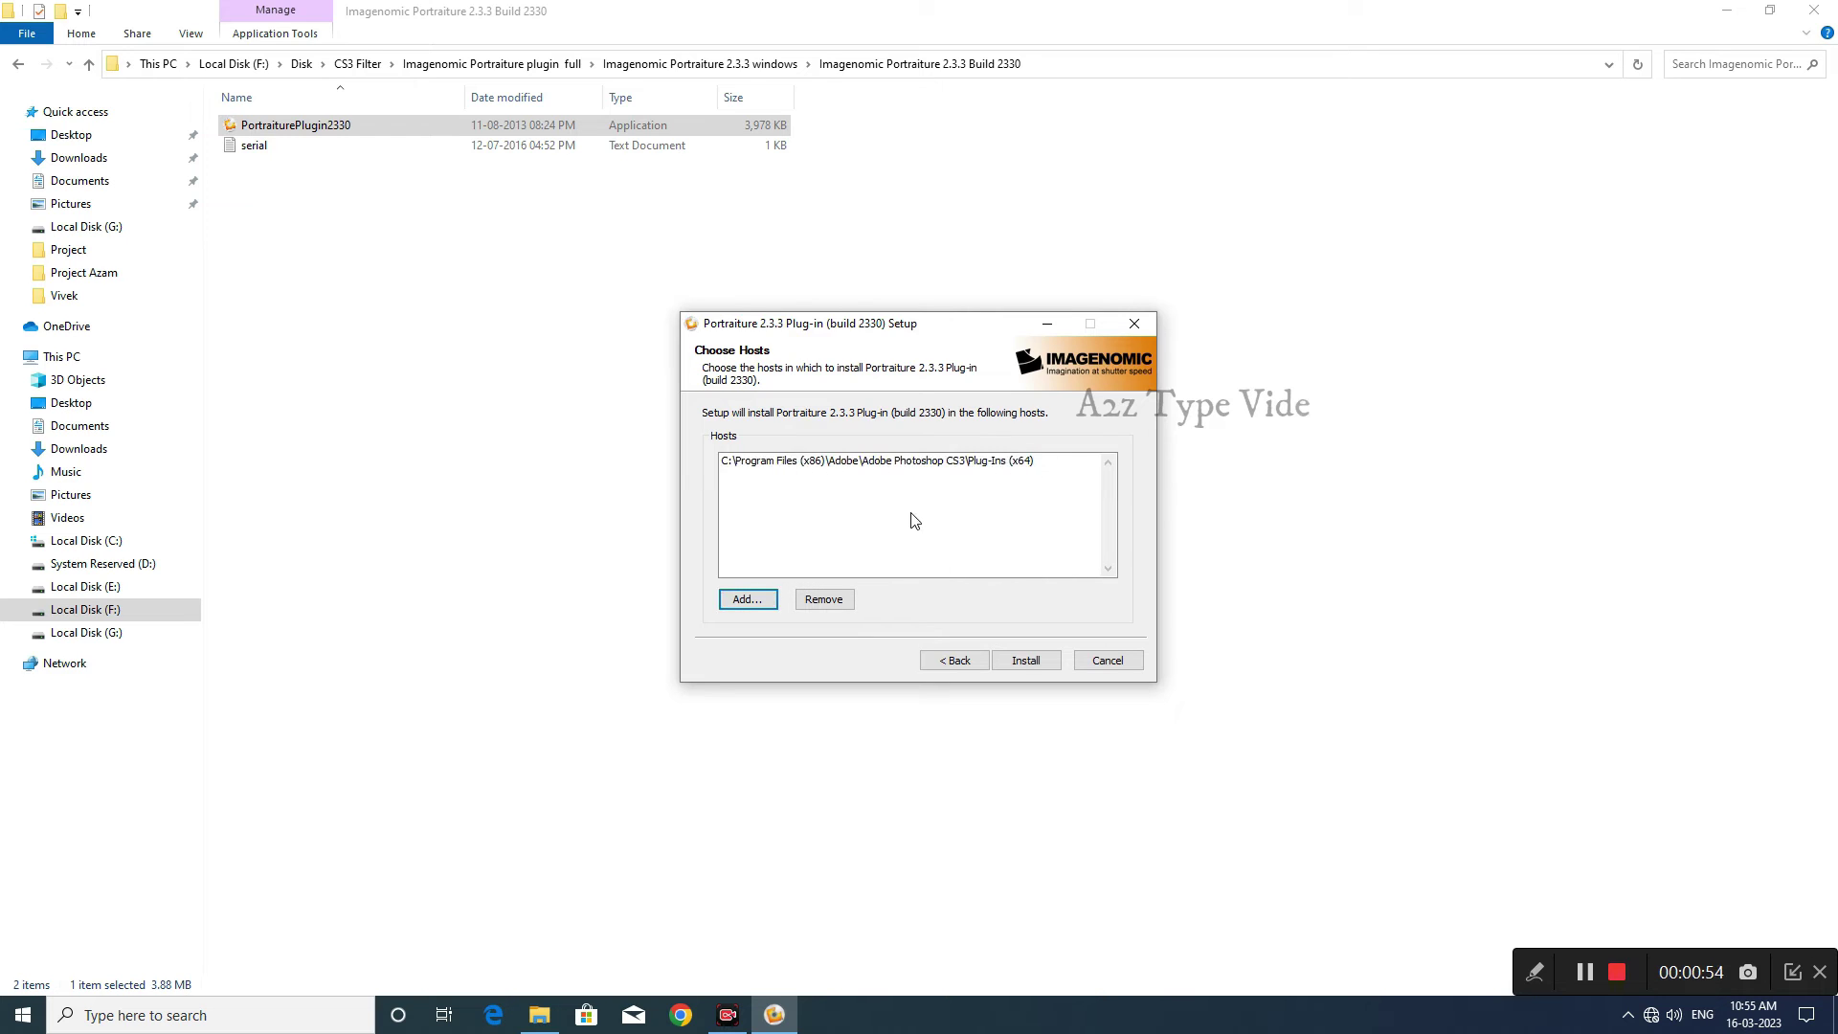
{"action": "left_click", "coordinate": [1039, 466]}
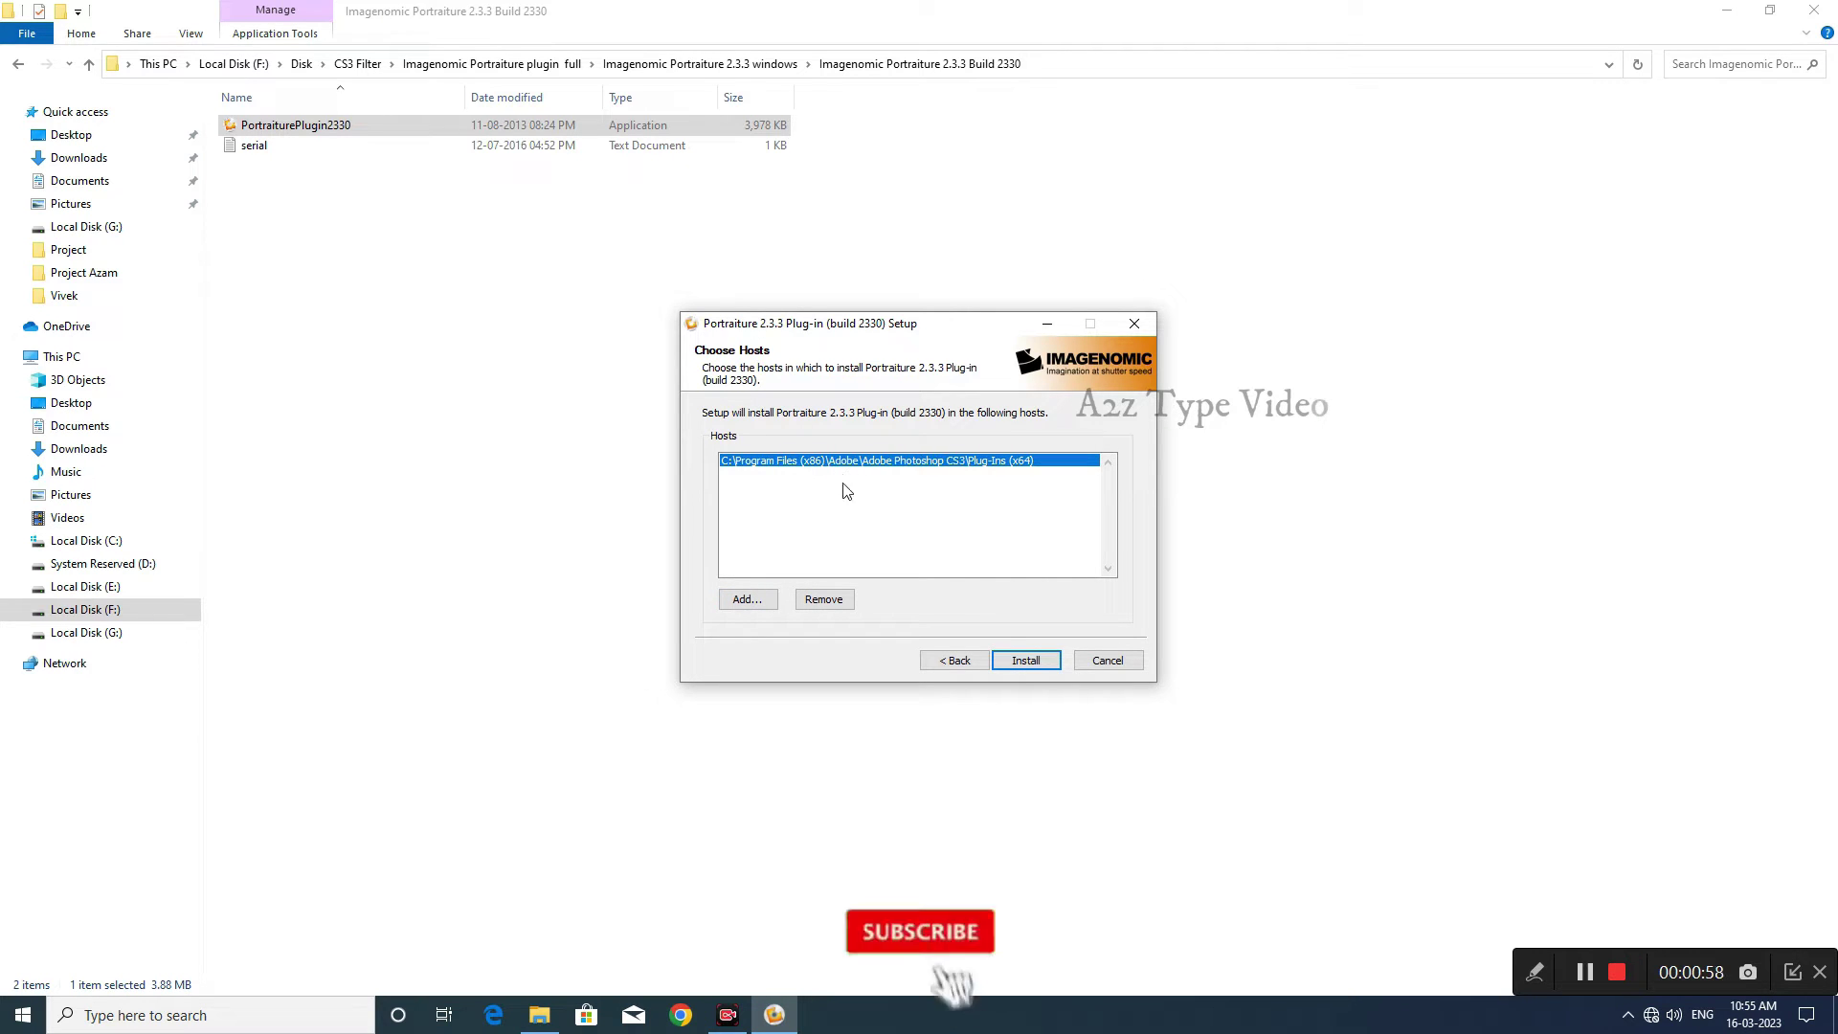
{"action": "left_click", "coordinate": [1025, 661]}
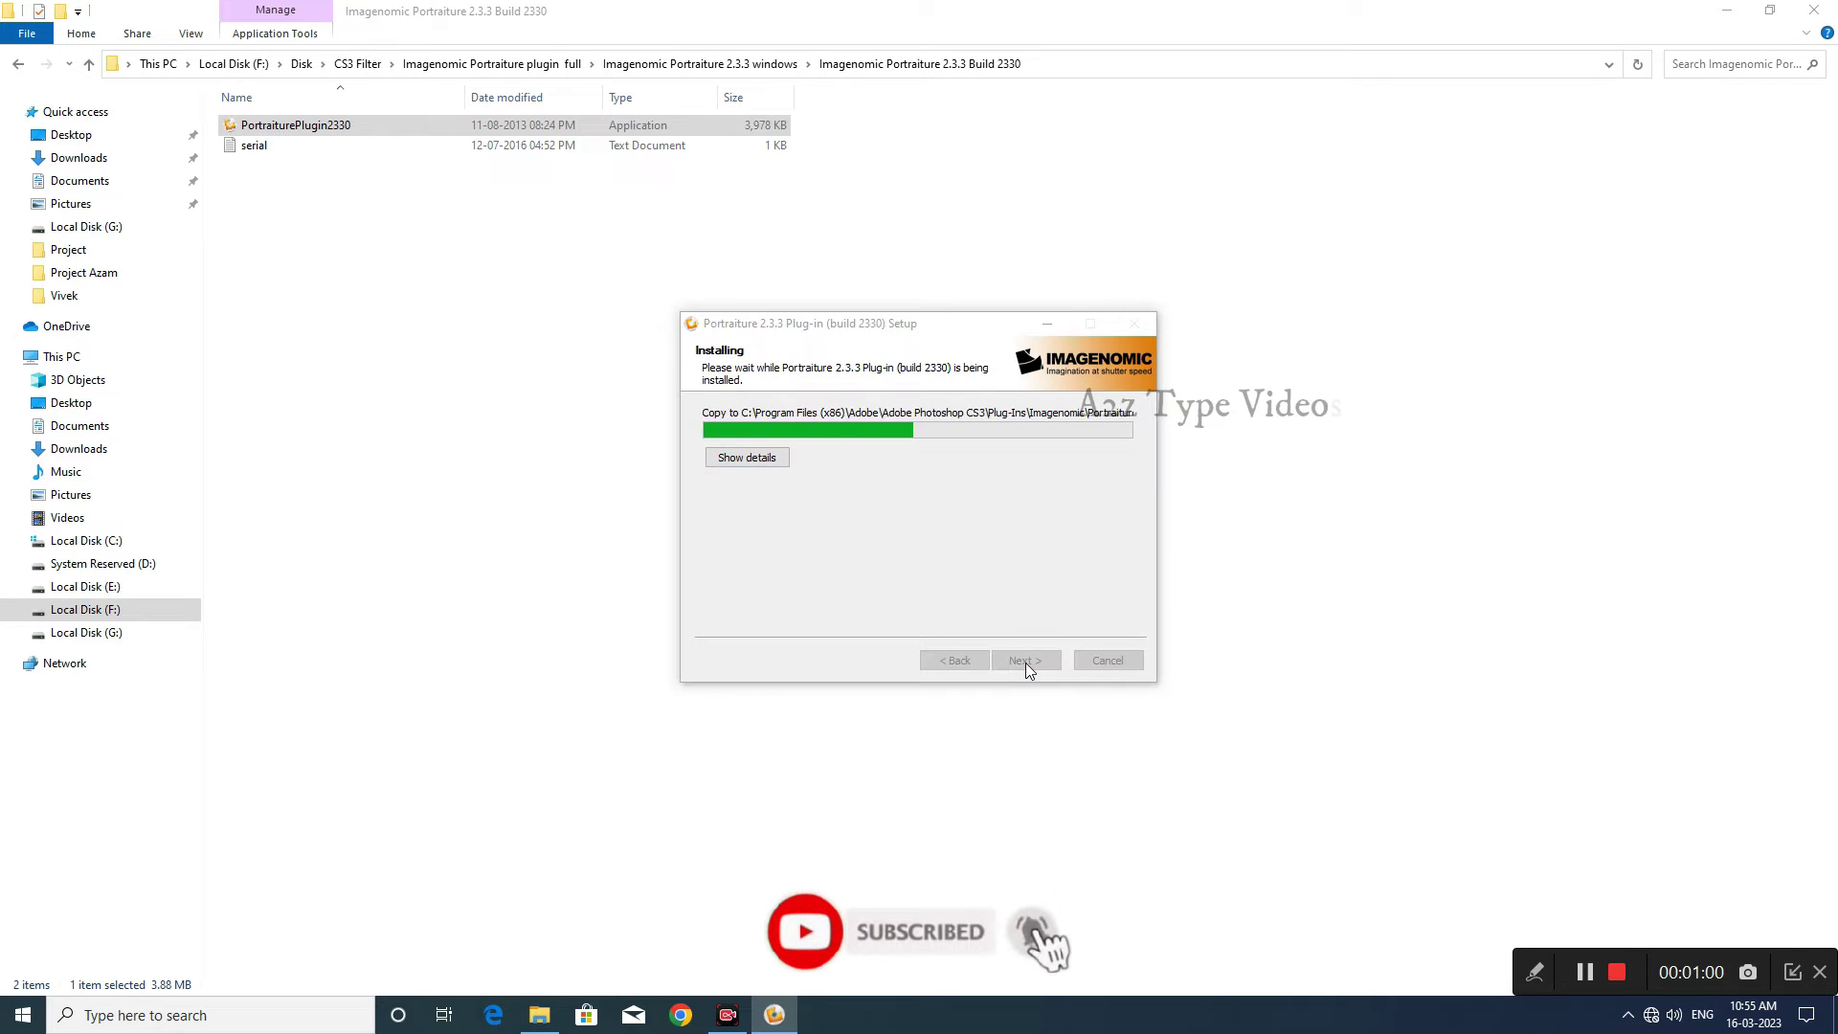
{"action": "left_click", "coordinate": [1025, 660]}
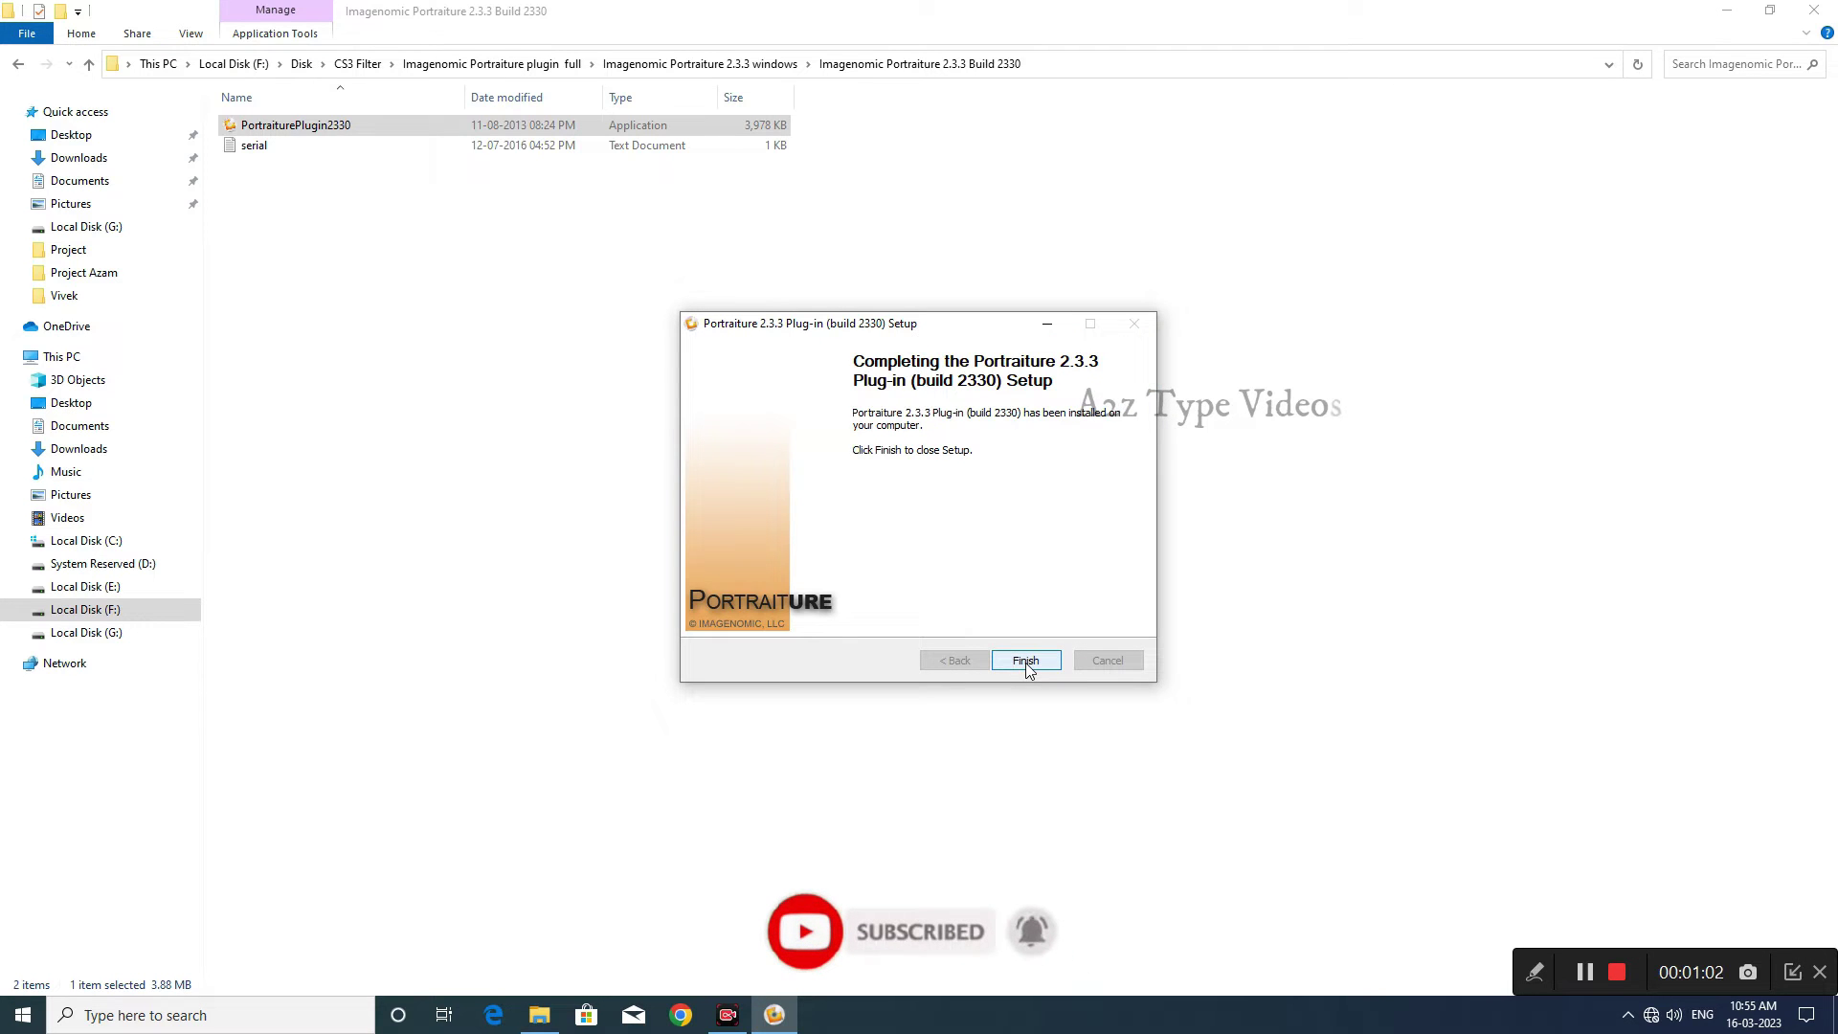
{"action": "left_click", "coordinate": [1025, 661]}
{"action": "left_click", "coordinate": [421, 146]}
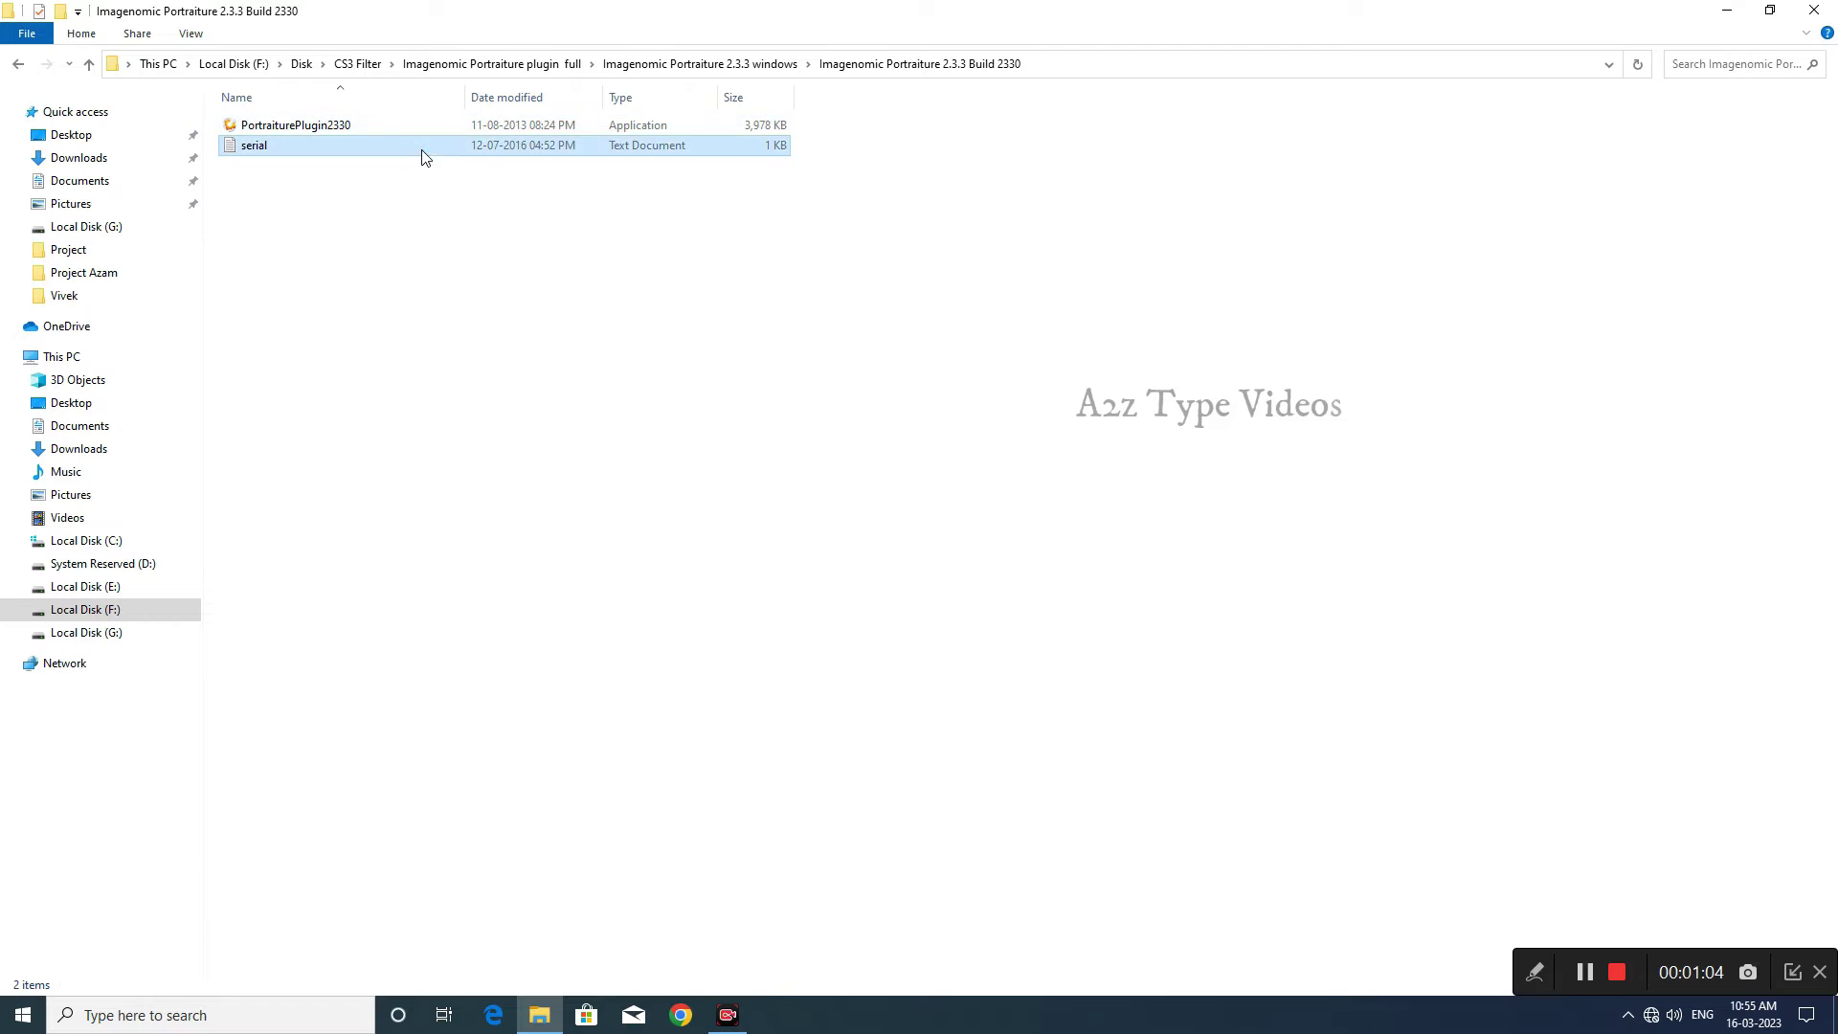
Copy the serial key from the serial text file, close Notepad, and launch Photoshop CS3
{"action": "double_click", "coordinate": [421, 152]}
{"action": "double_click", "coordinate": [462, 135]}
{"action": "right_click", "coordinate": [462, 135]}
{"action": "left_click", "coordinate": [505, 193]}
{"action": "left_click", "coordinate": [1314, 60]}
{"action": "left_click", "coordinate": [23, 1015]}
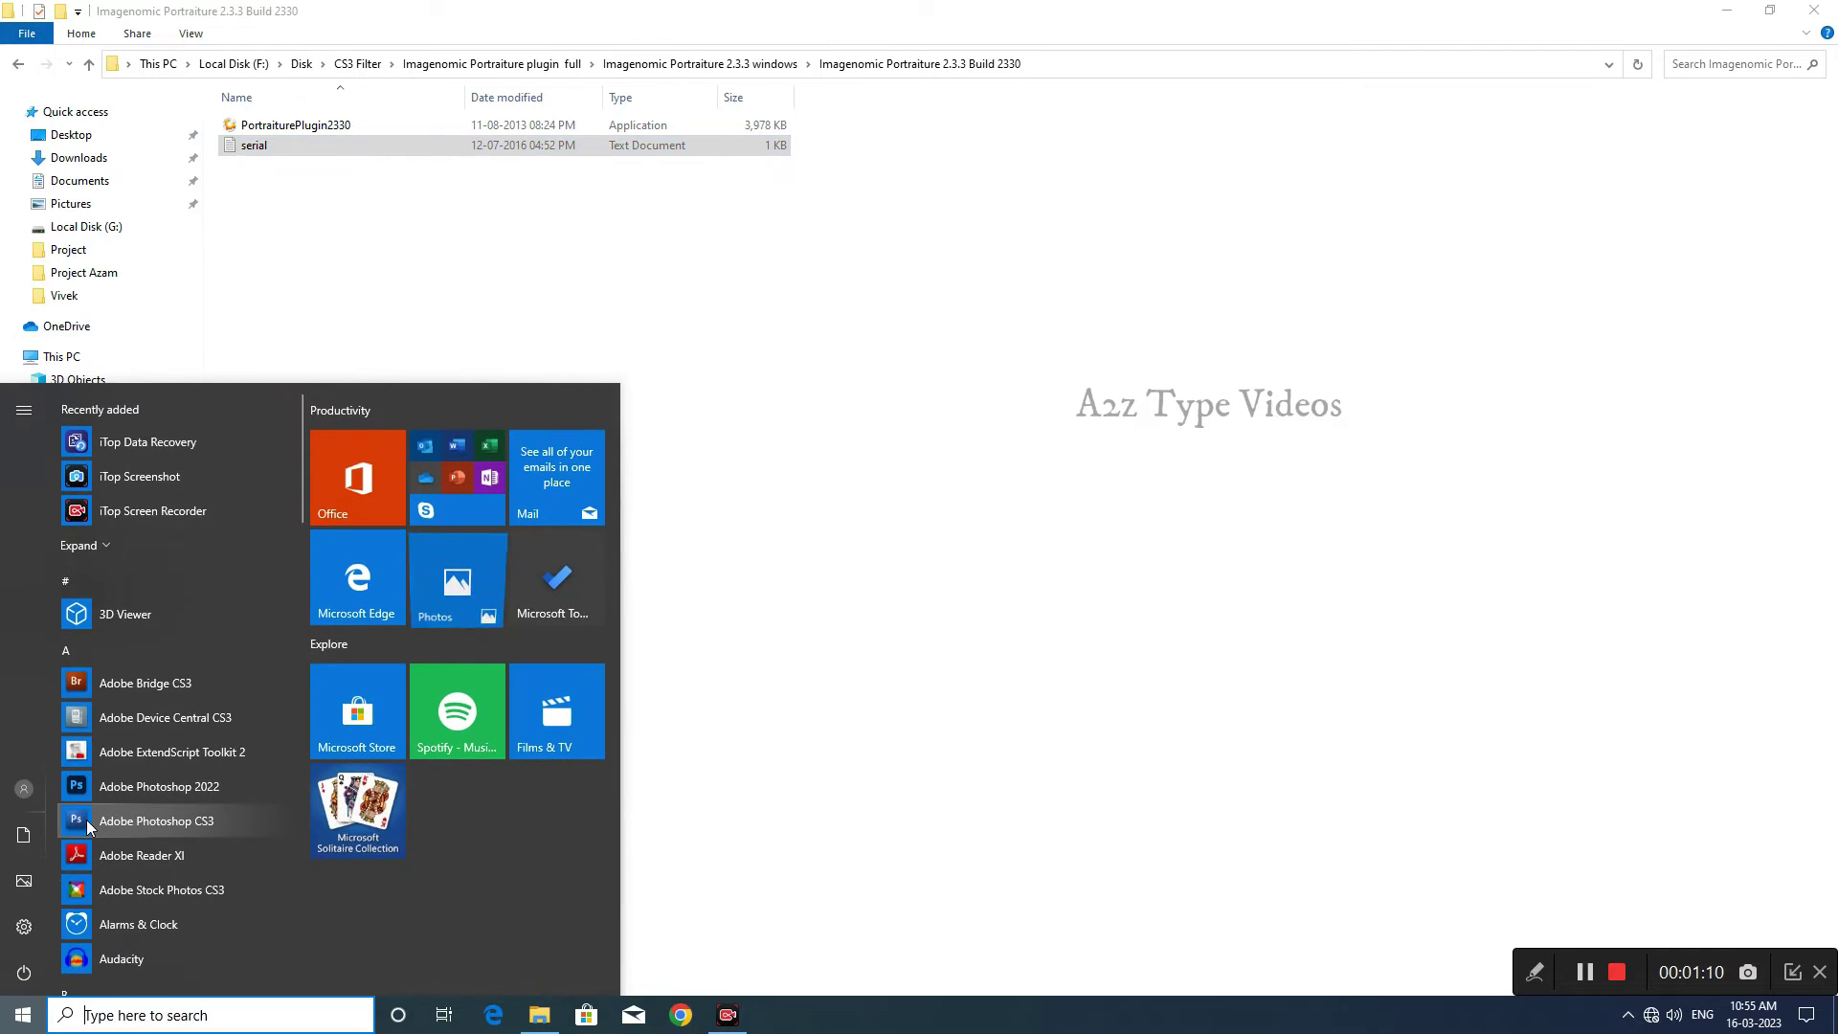
{"action": "left_click", "coordinate": [87, 819]}
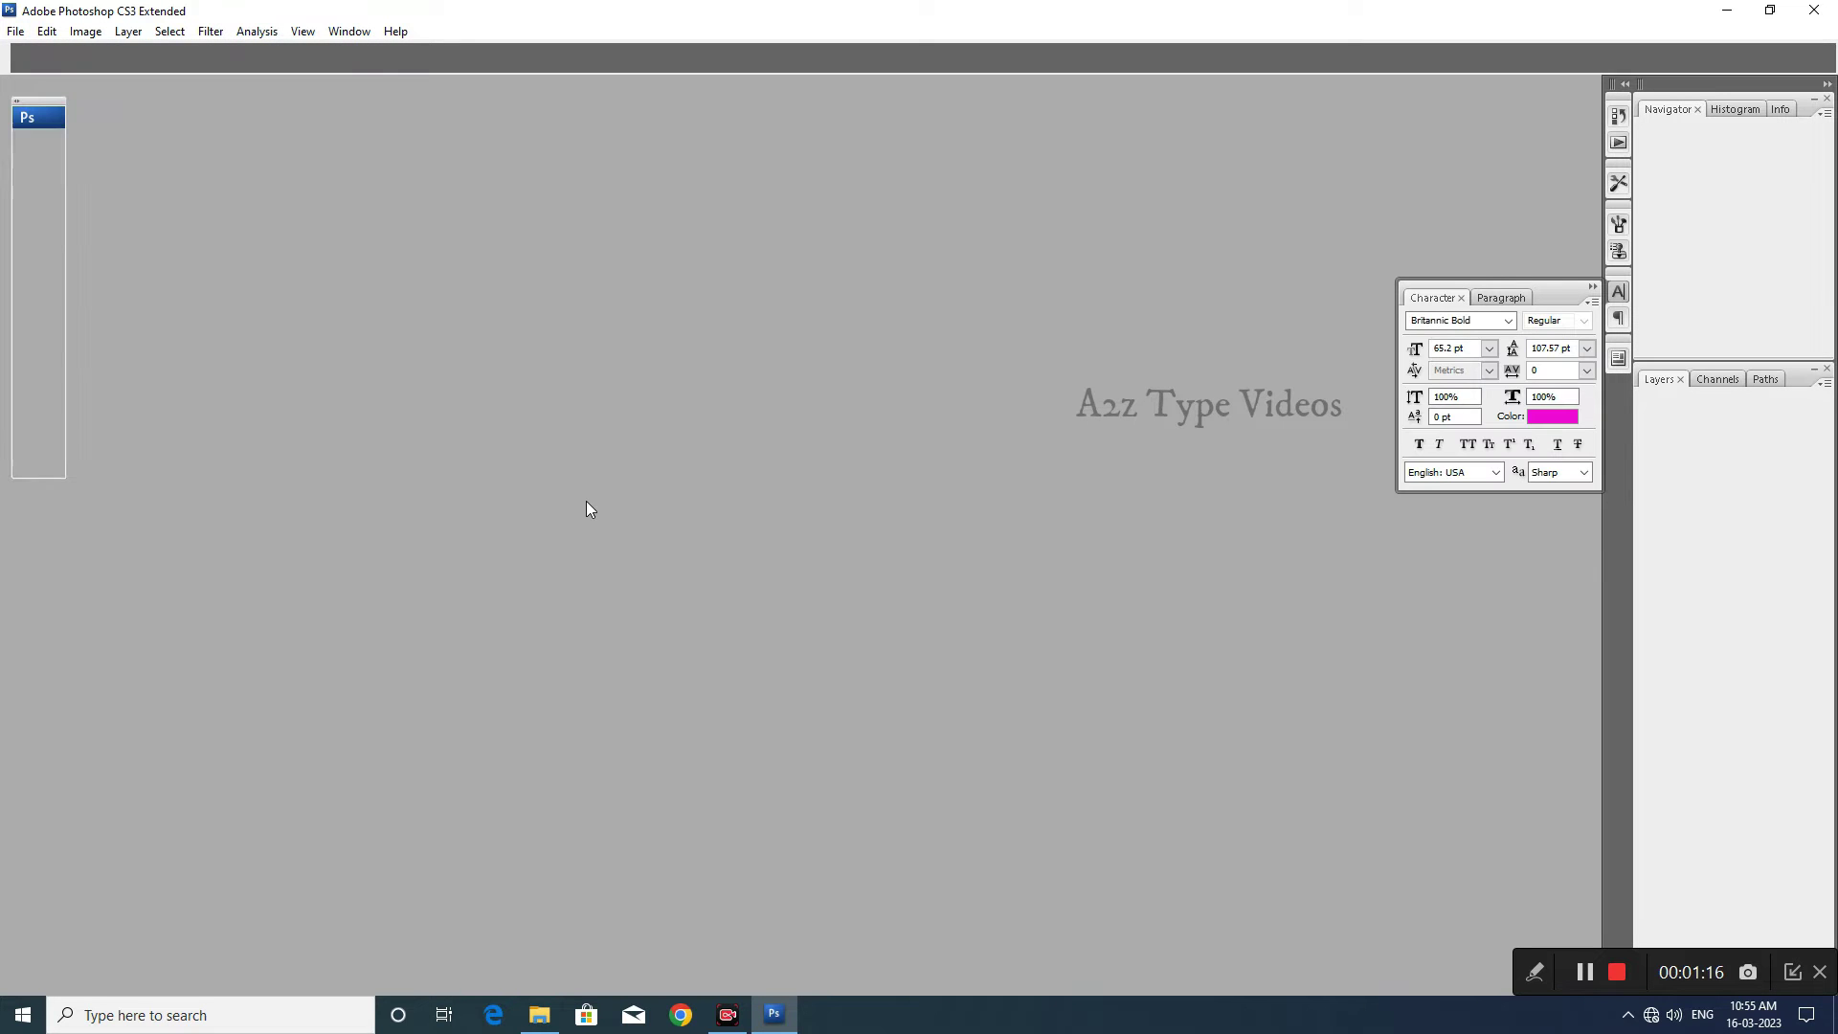
Create a new default document and check the Filter menu for a Portraiture entry
{"action": "key", "text": "ctrl+n"}
{"action": "left_click", "coordinate": [1094, 262]}
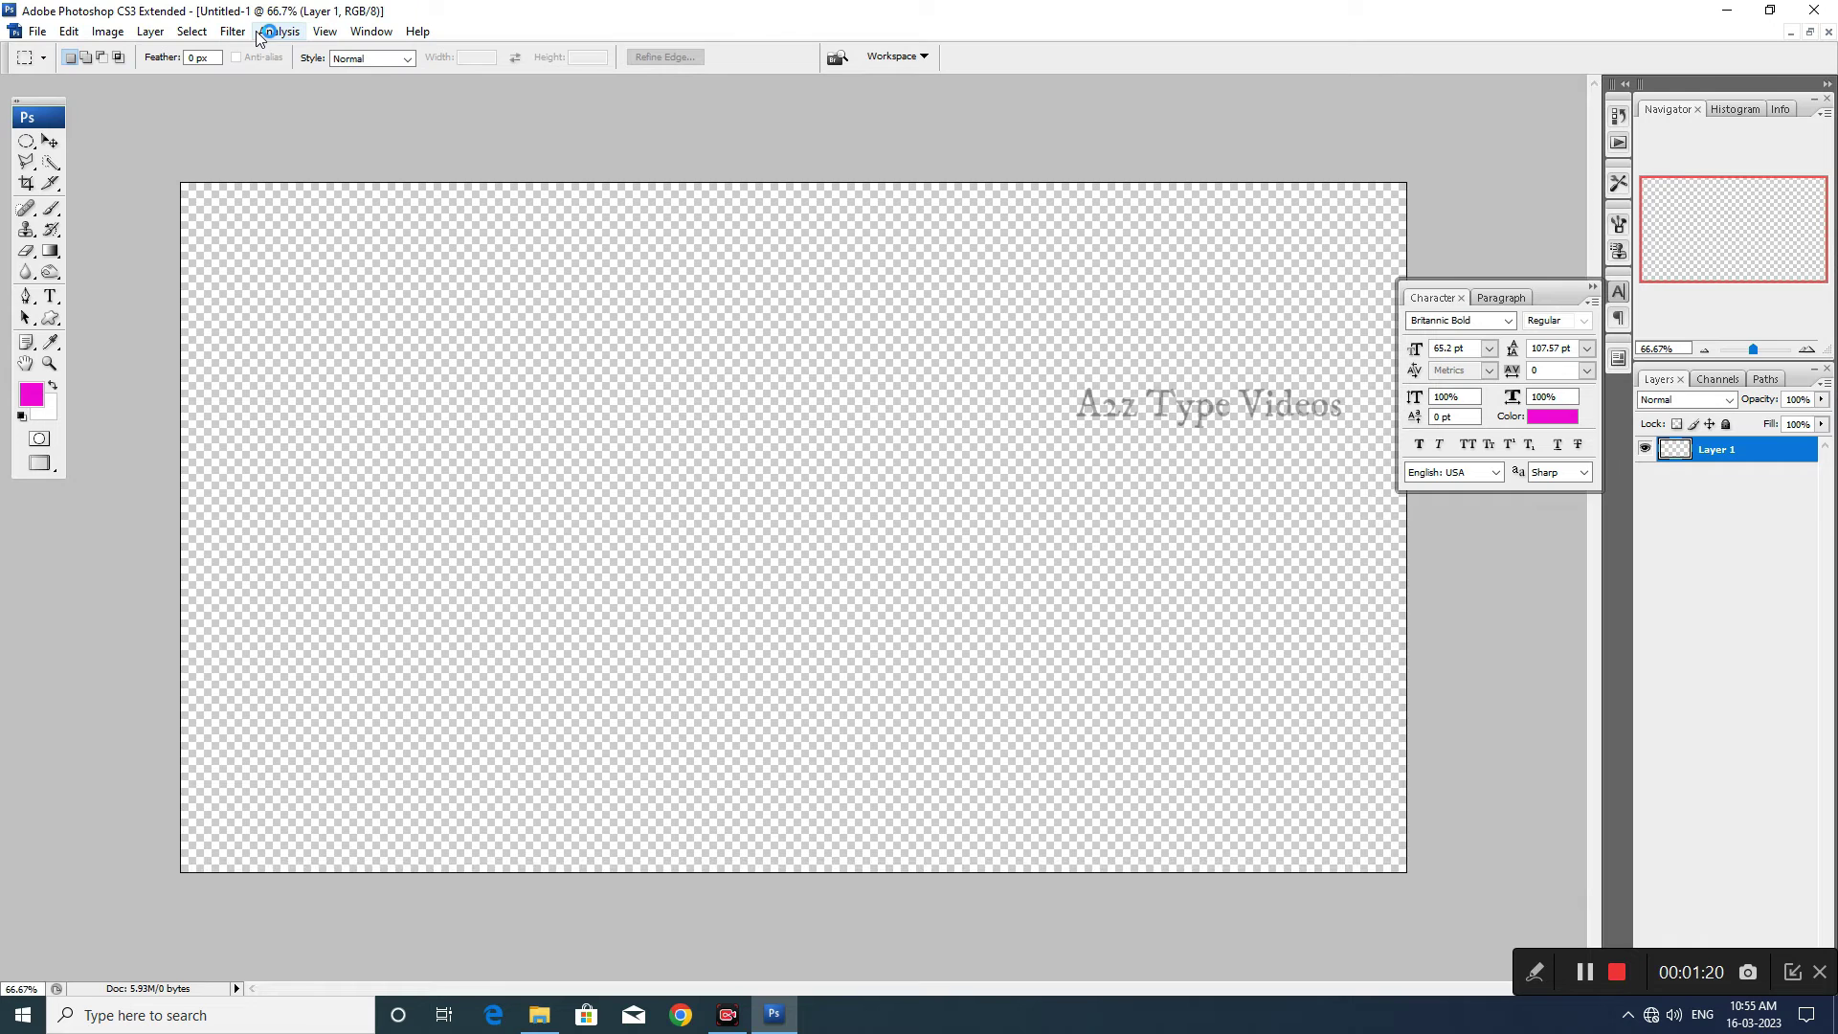
{"action": "left_click", "coordinate": [233, 31]}
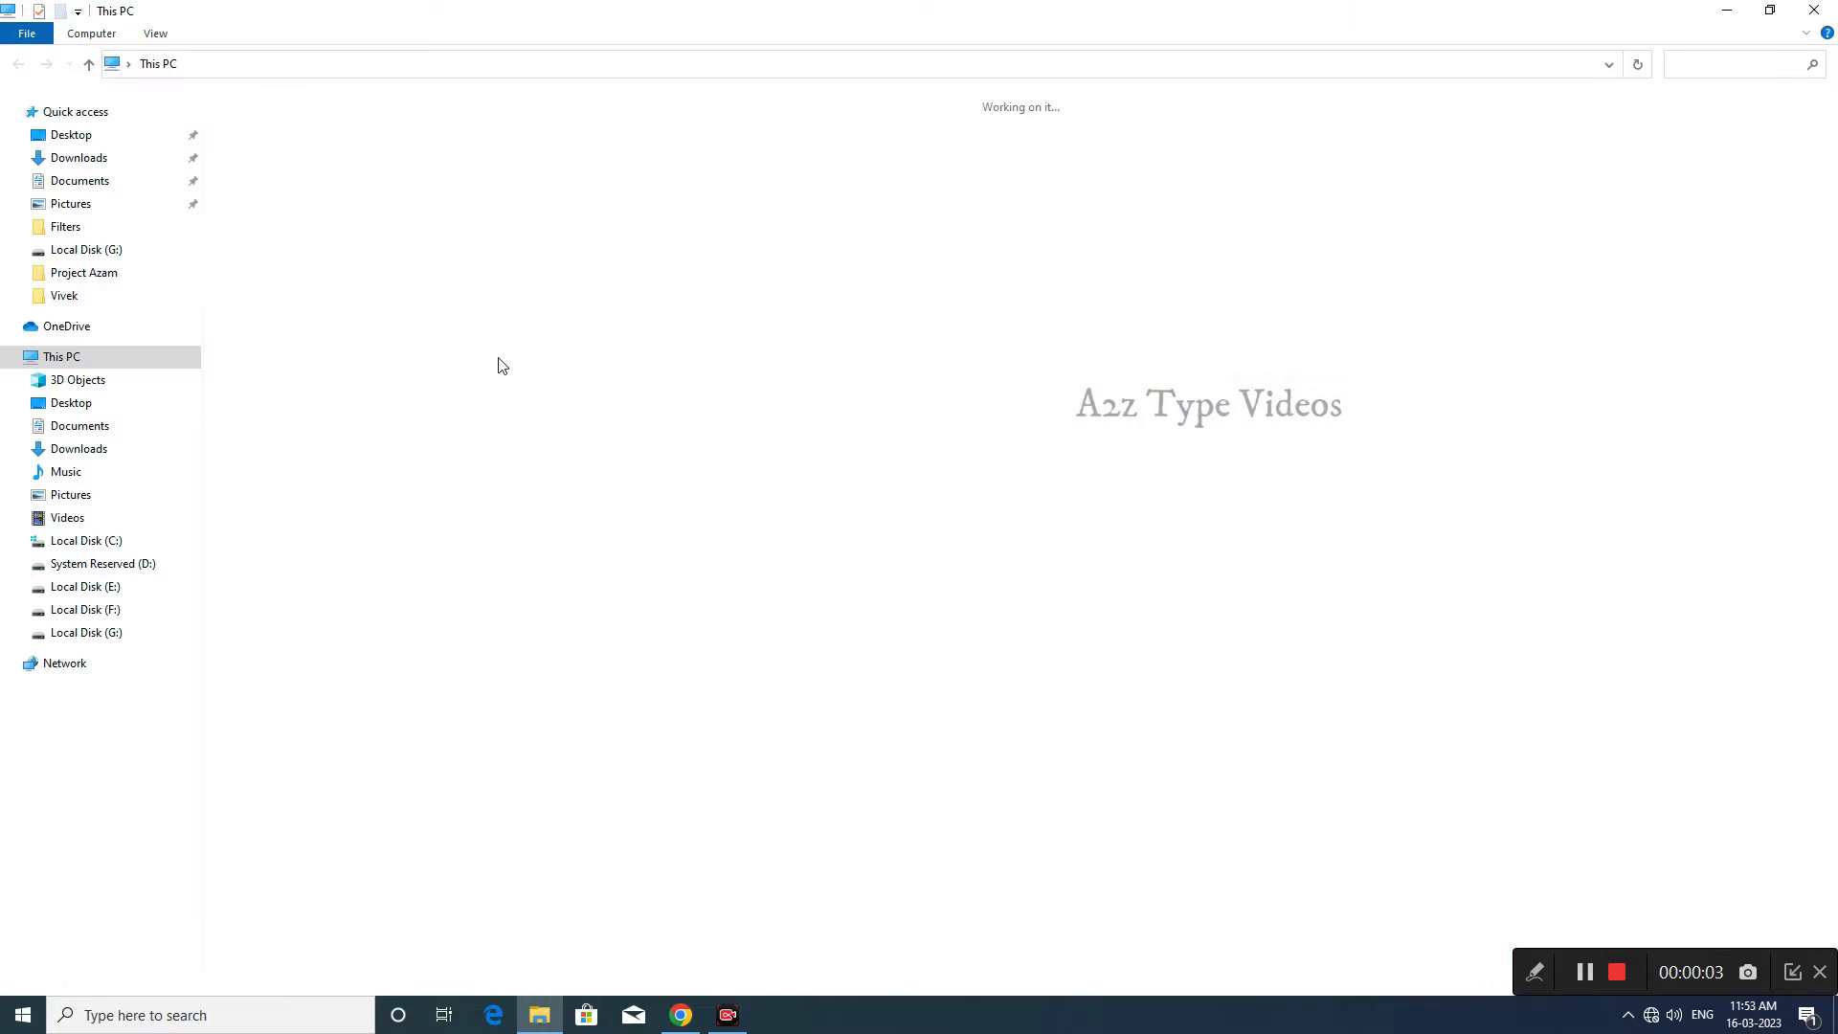
Go to C:\Program Files (x86)\Imagenomic\Portraiture 2 Plug-in
{"action": "double_click", "coordinate": [402, 316]}
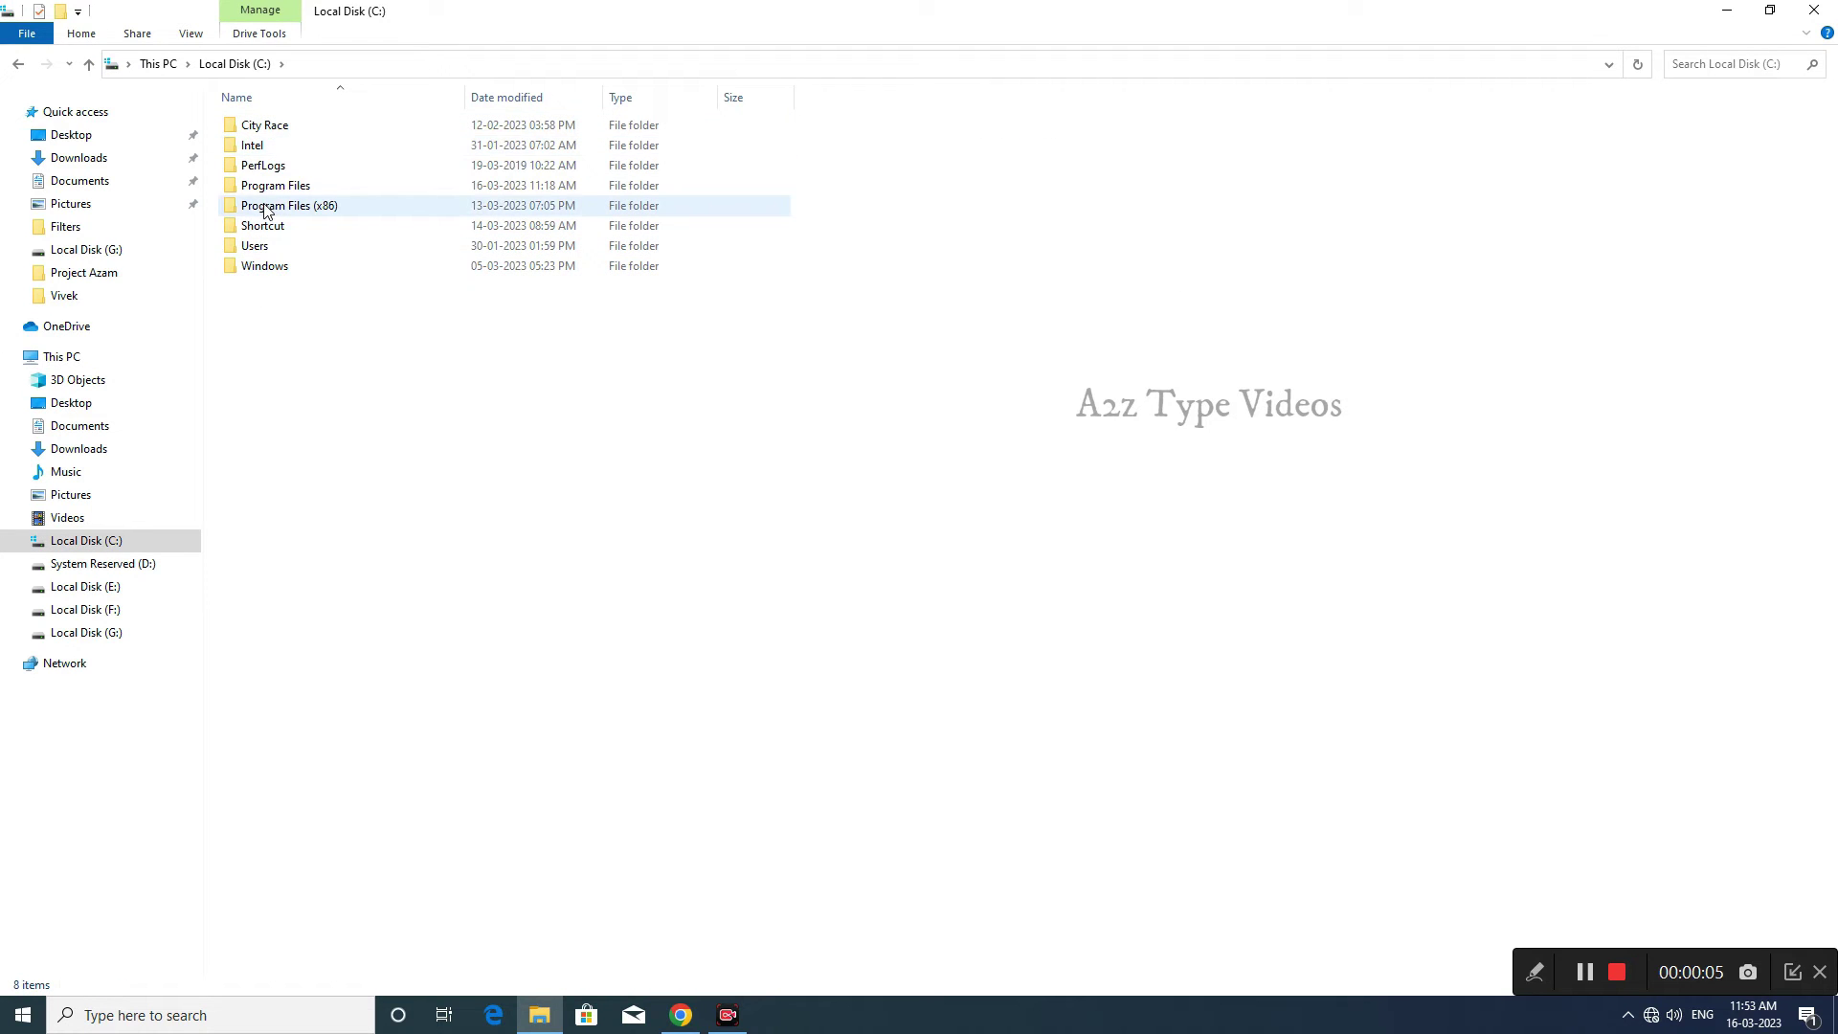
{"action": "double_click", "coordinate": [267, 209]}
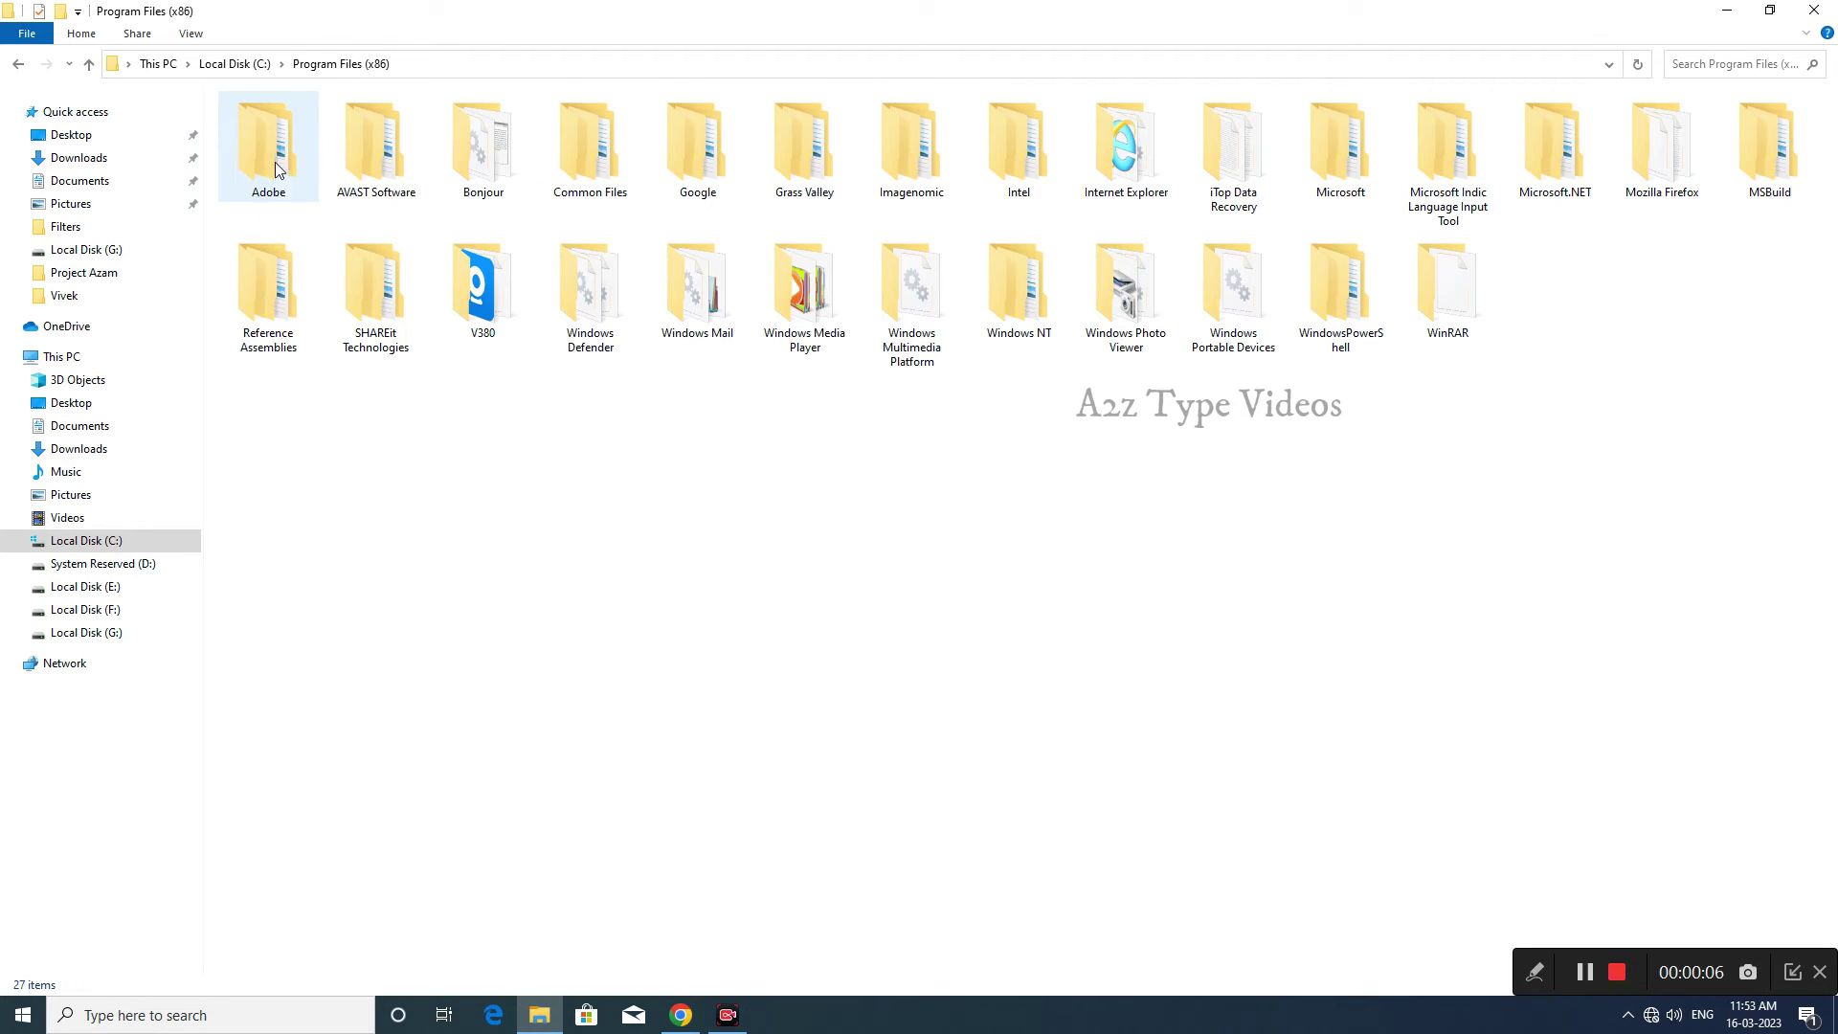
{"action": "double_click", "coordinate": [914, 195]}
{"action": "double_click", "coordinate": [383, 132]}
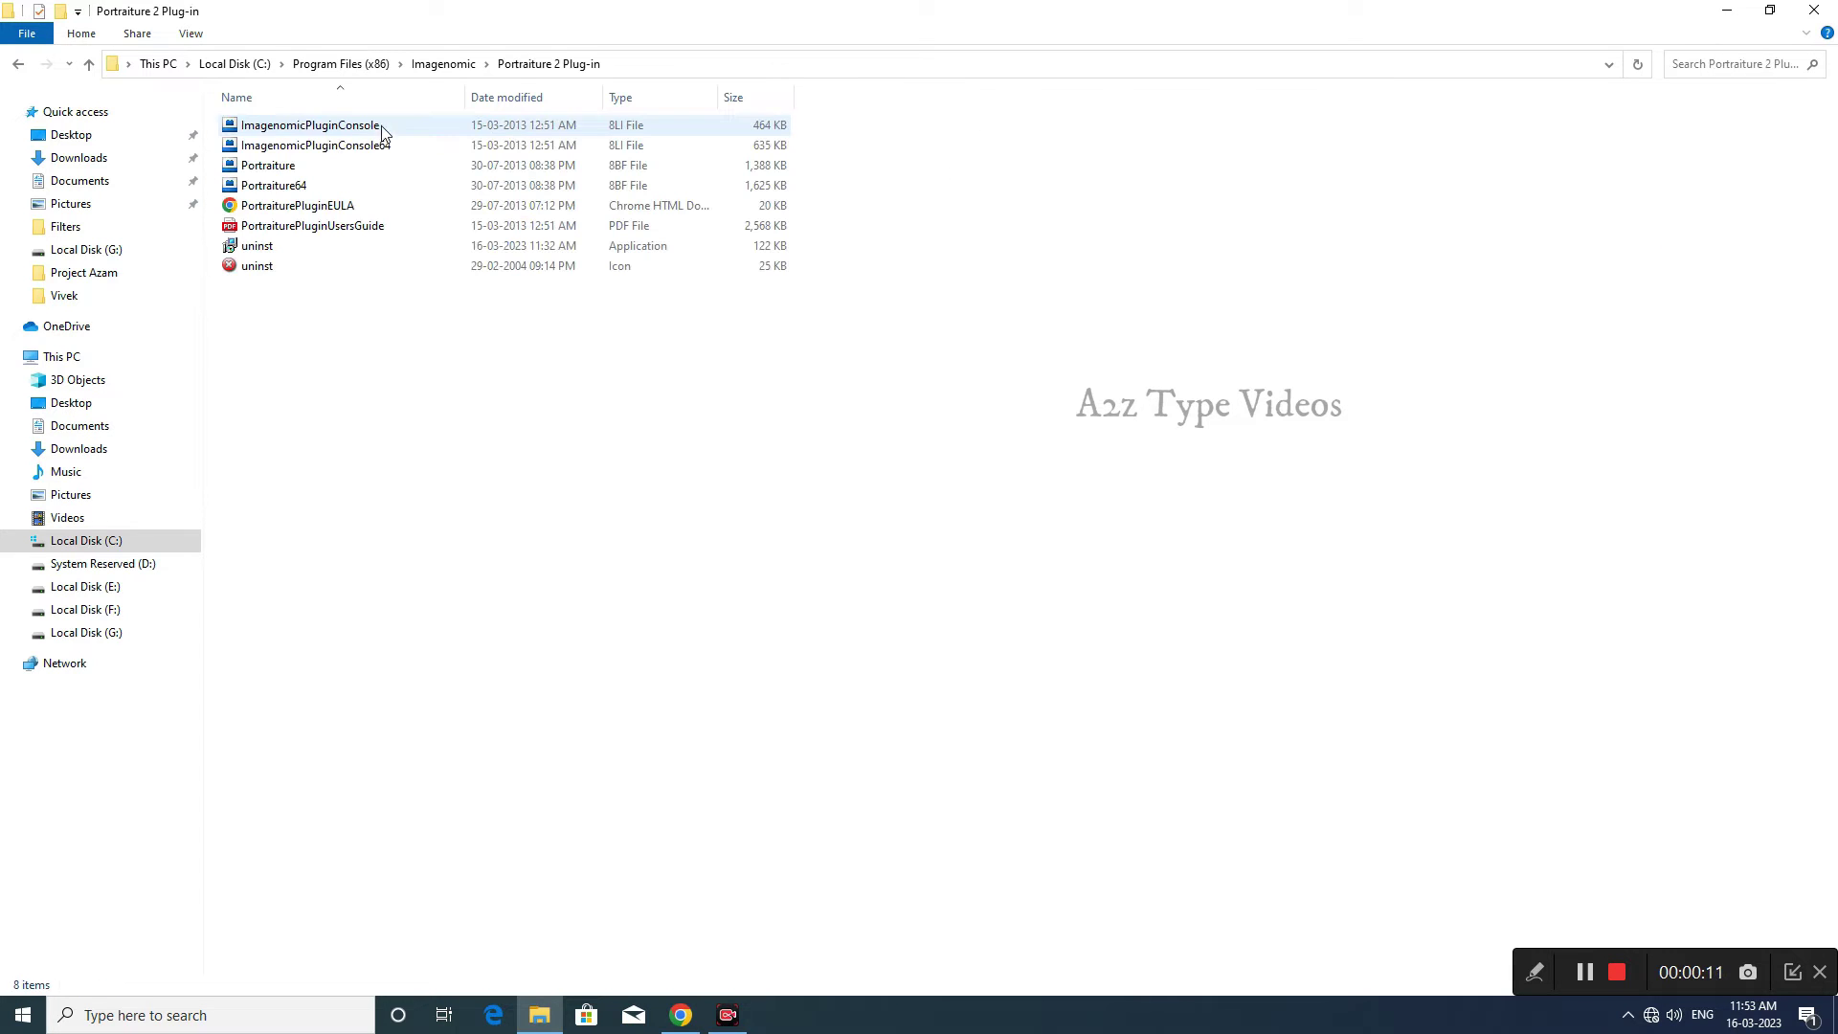
Copy the Portraiture and Portraiture64 plug-in files, then go to Program Files (x86)\Adobe
{"action": "left_click", "coordinate": [272, 167]}
{"action": "left_click", "coordinate": [281, 190], "text": "ctrl"}
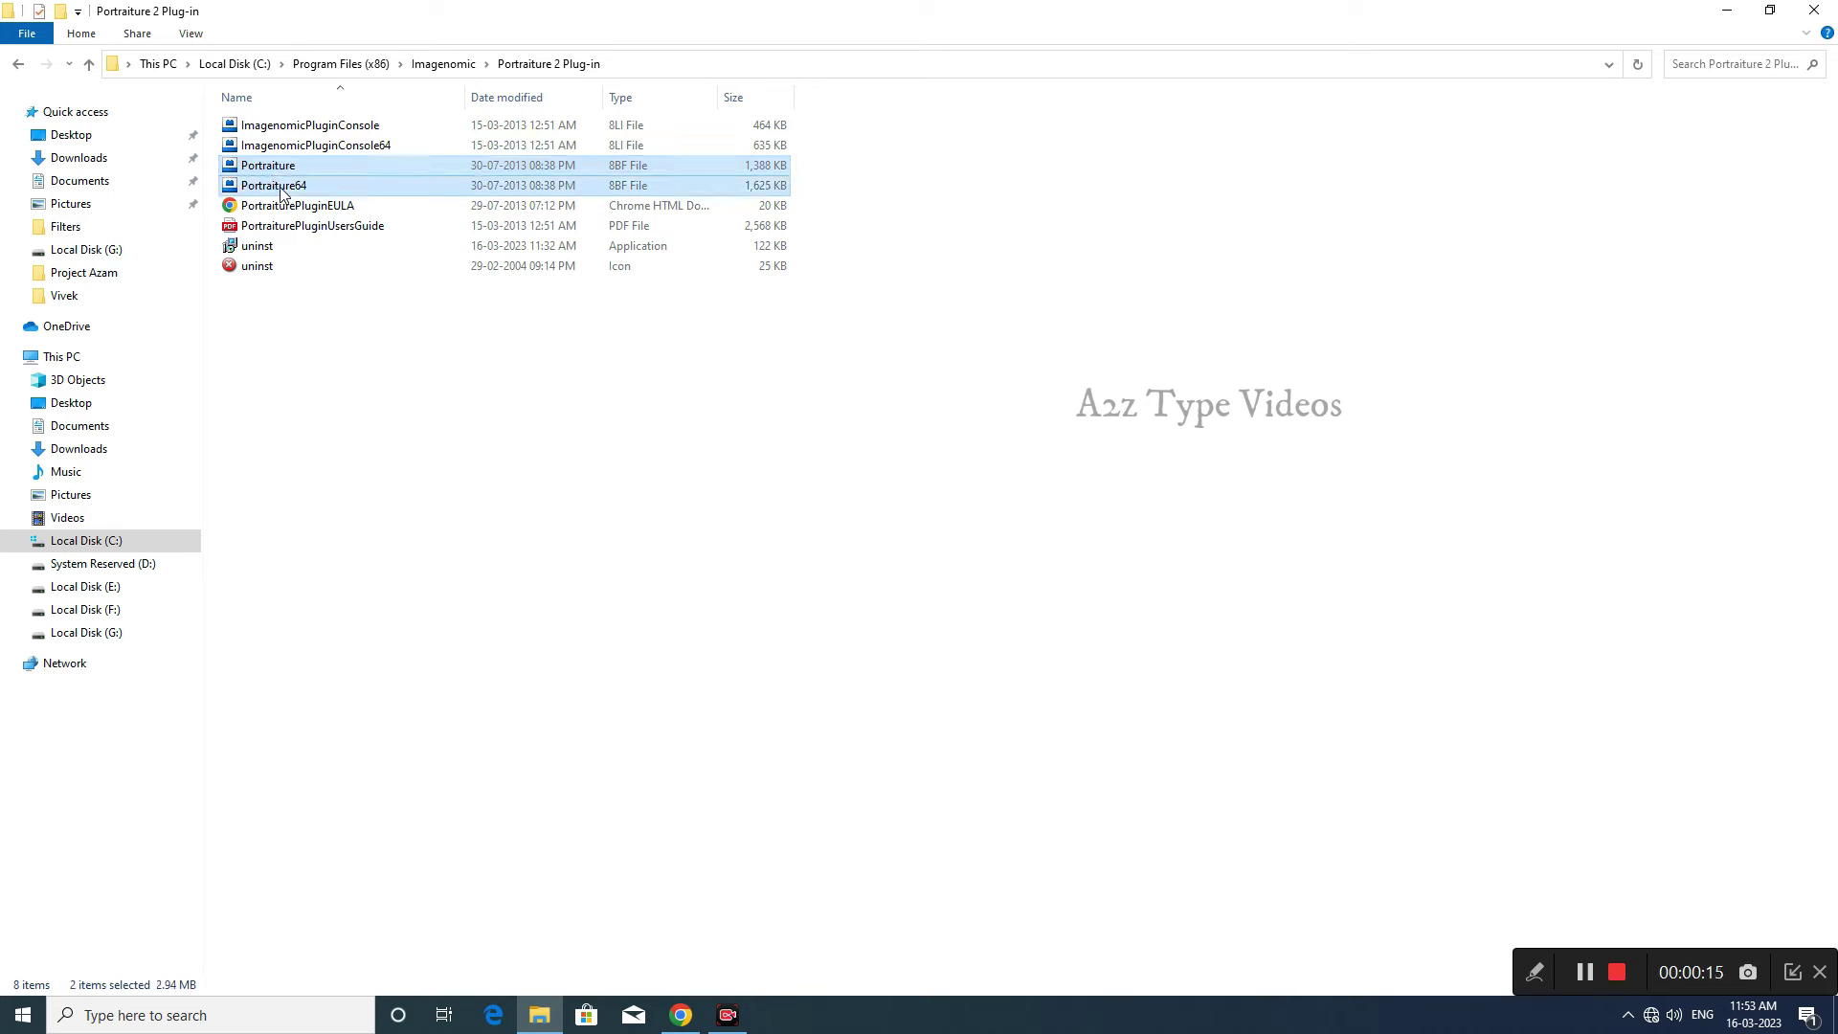
{"action": "right_click", "coordinate": [280, 192]}
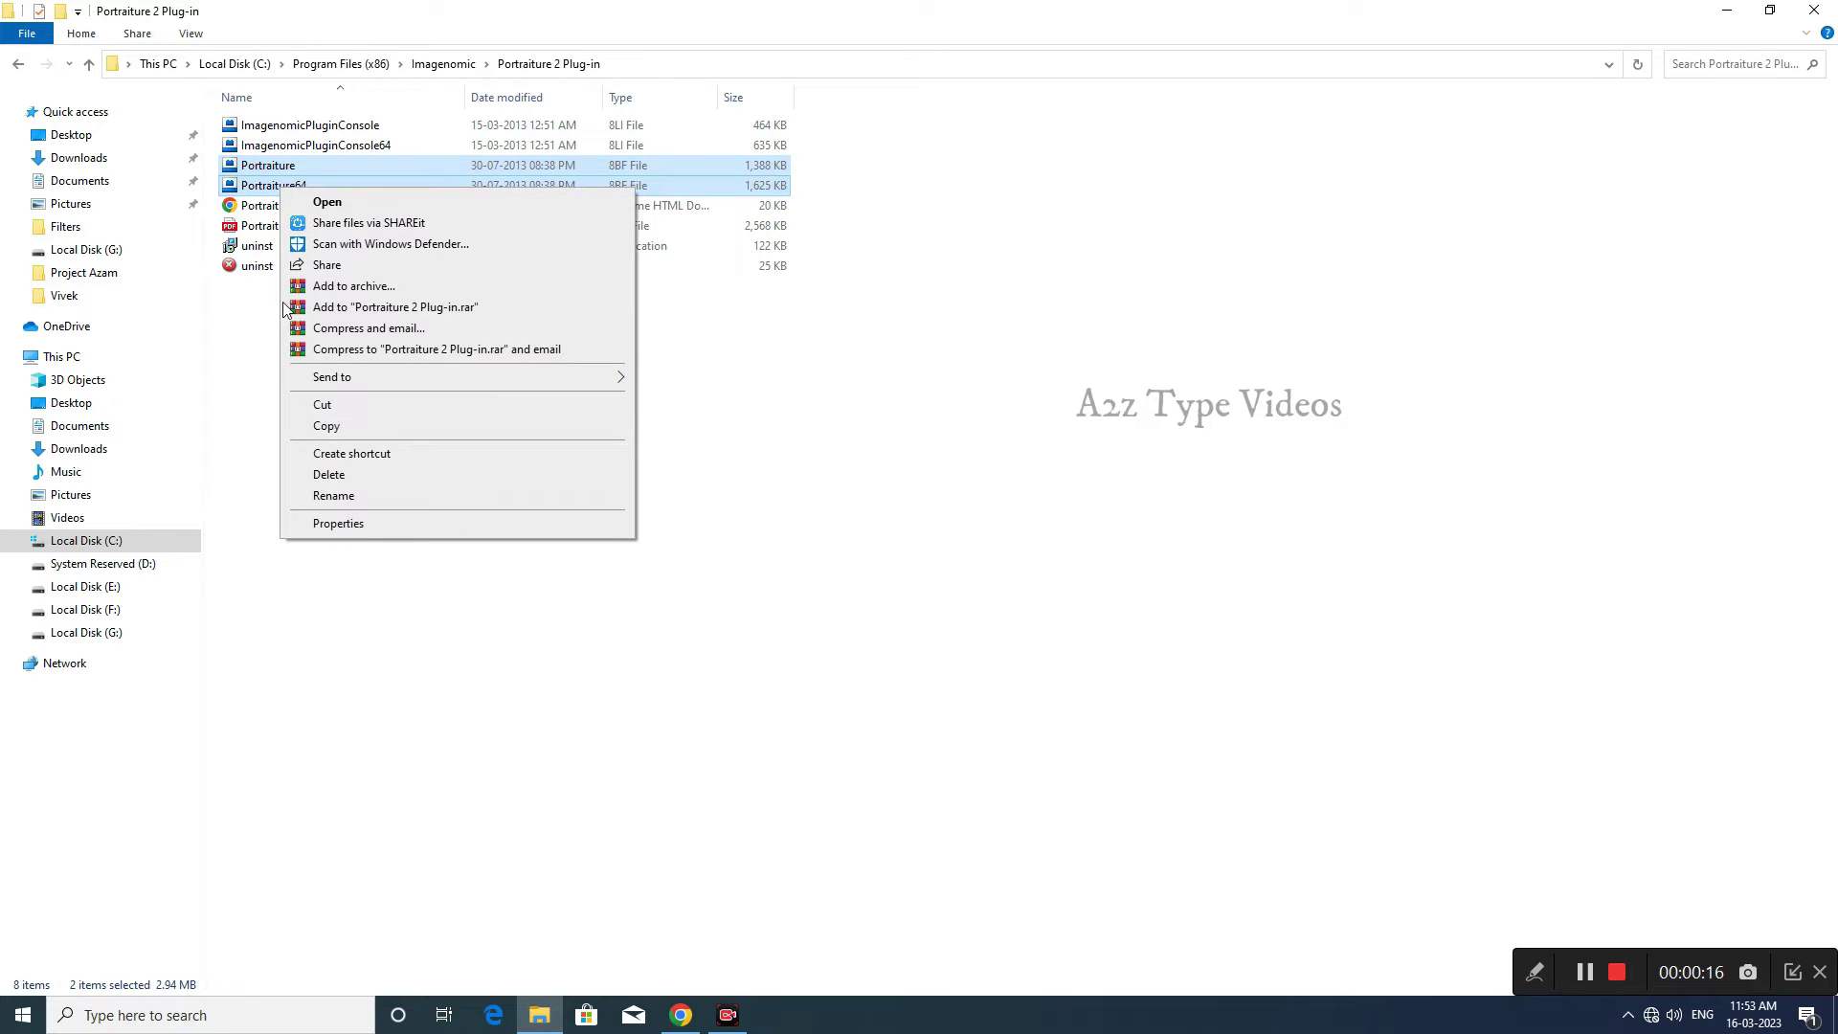
{"action": "left_click", "coordinate": [326, 426]}
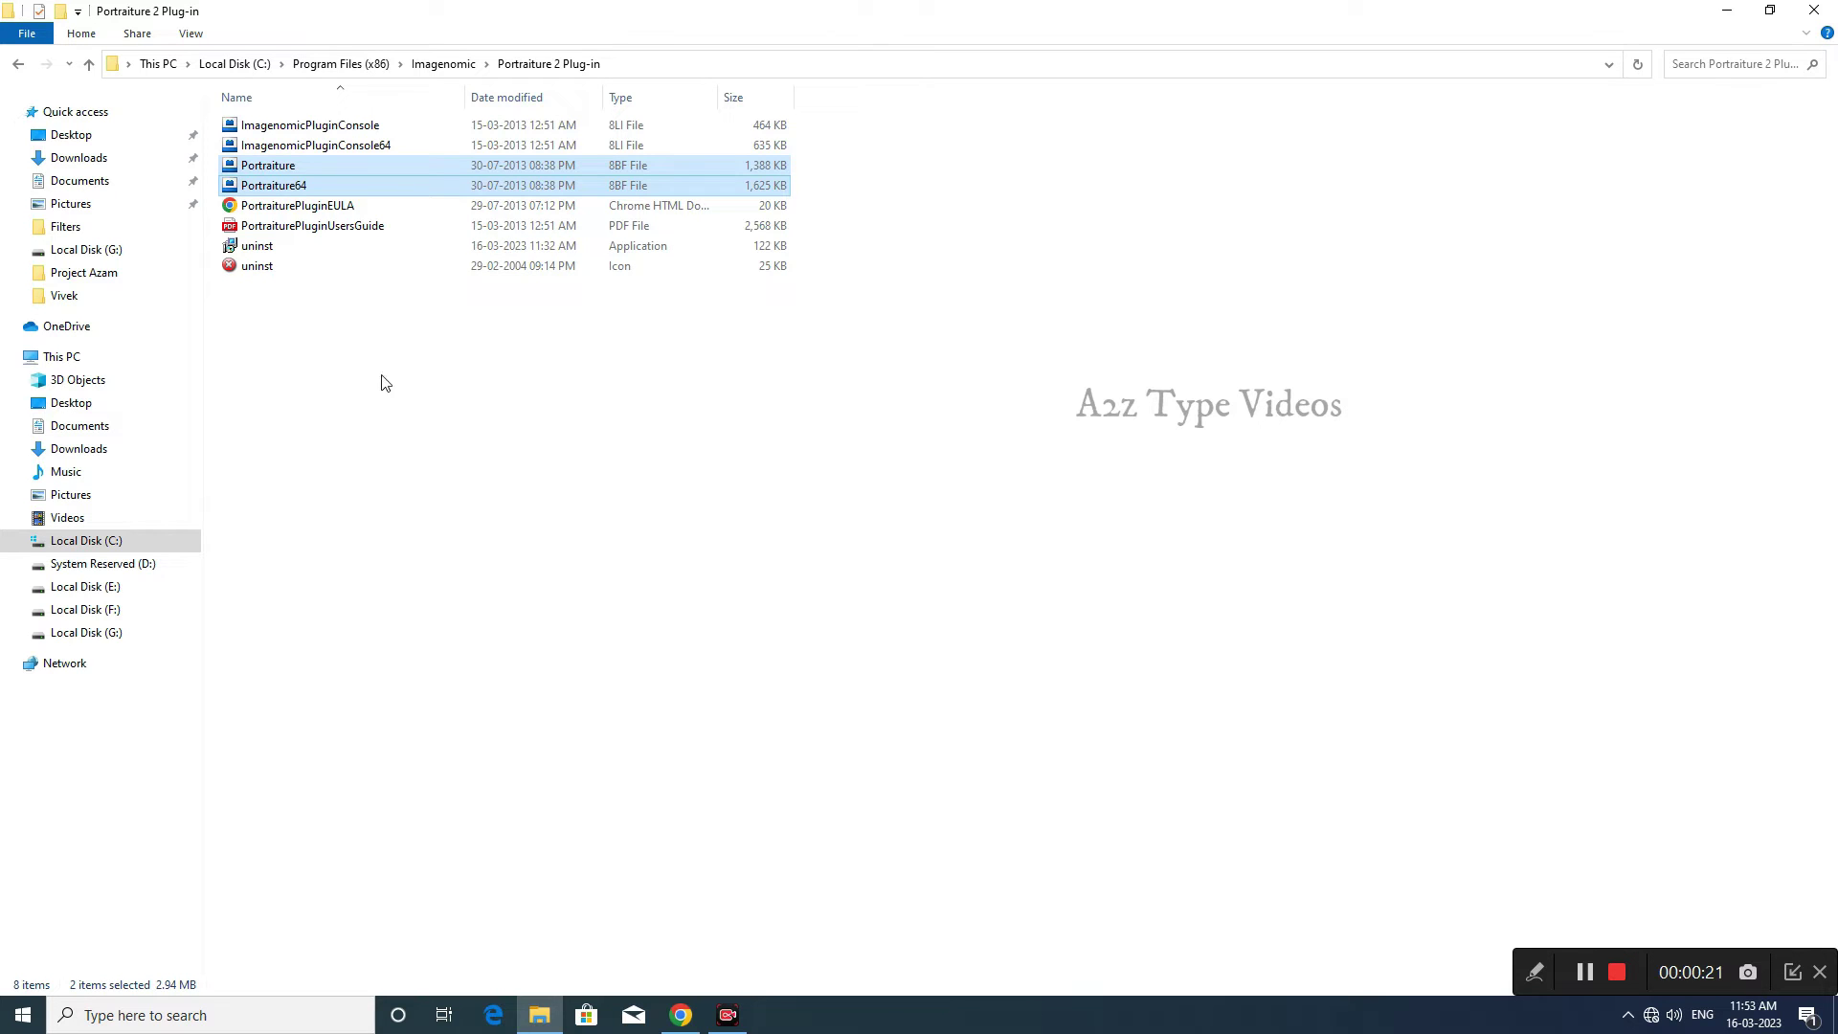
{"action": "left_click", "coordinate": [18, 65]}
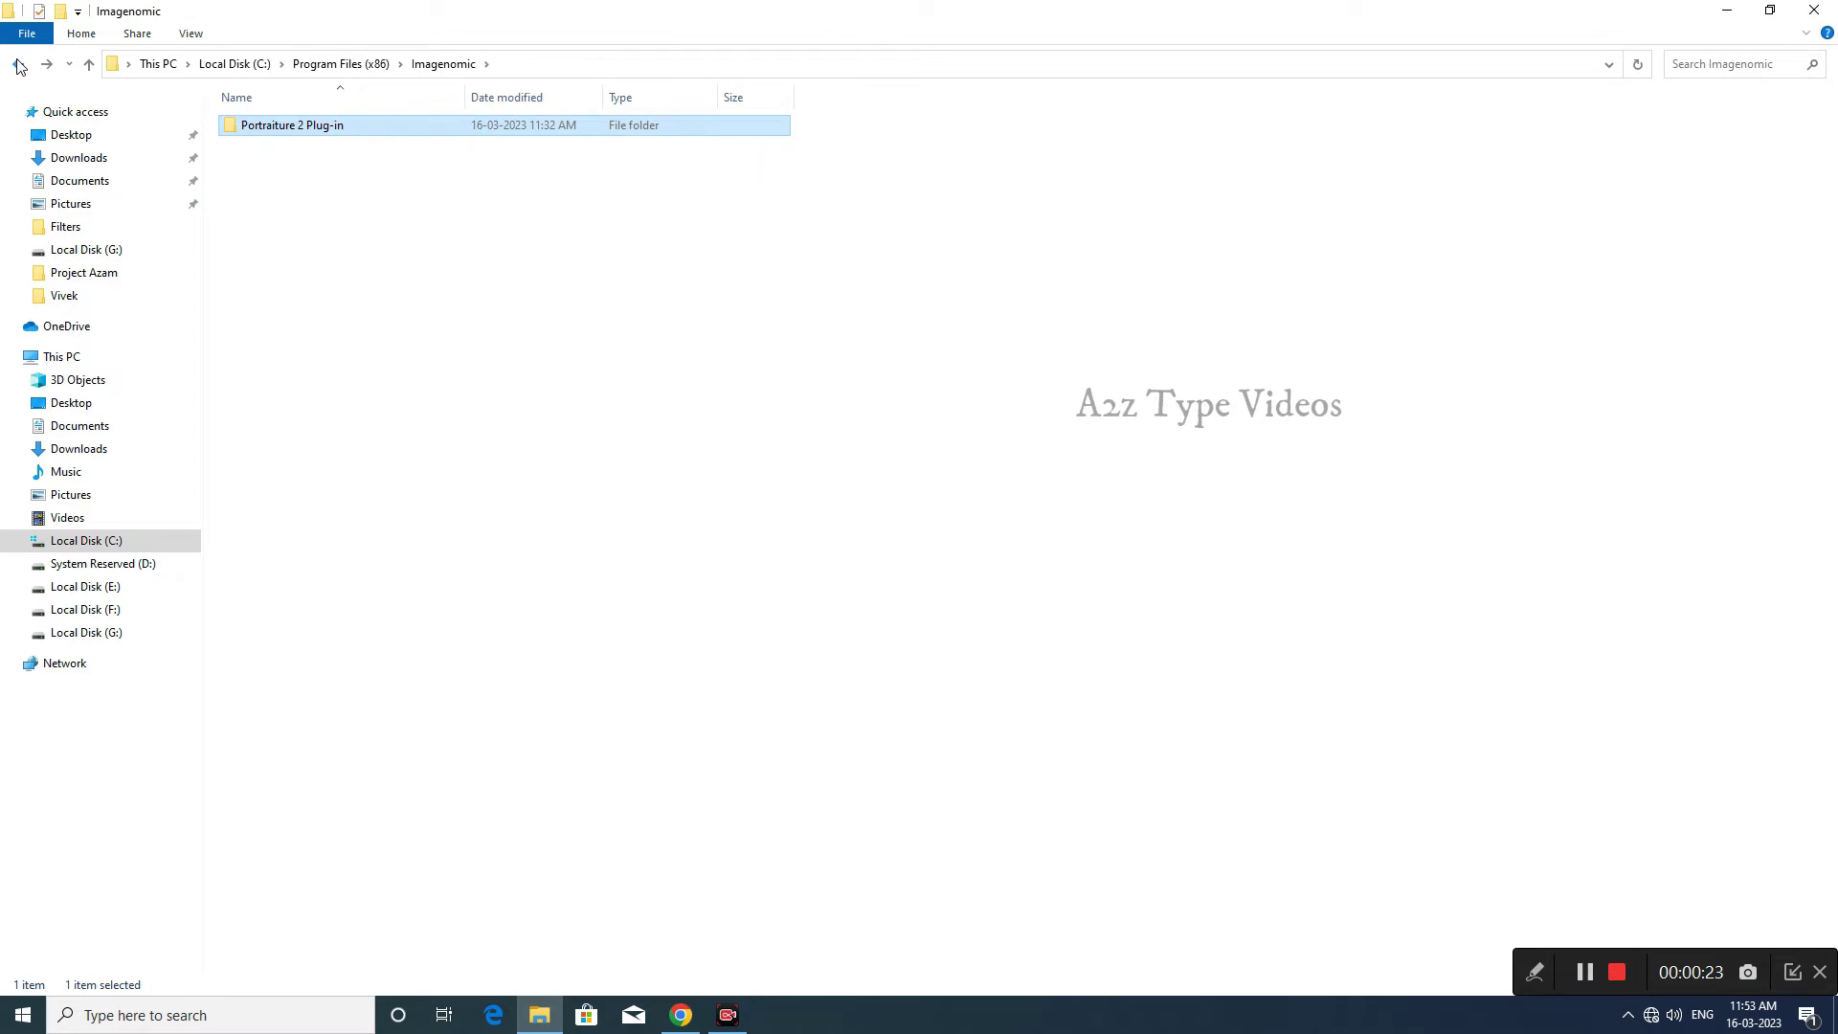
{"action": "double_click", "coordinate": [284, 144]}
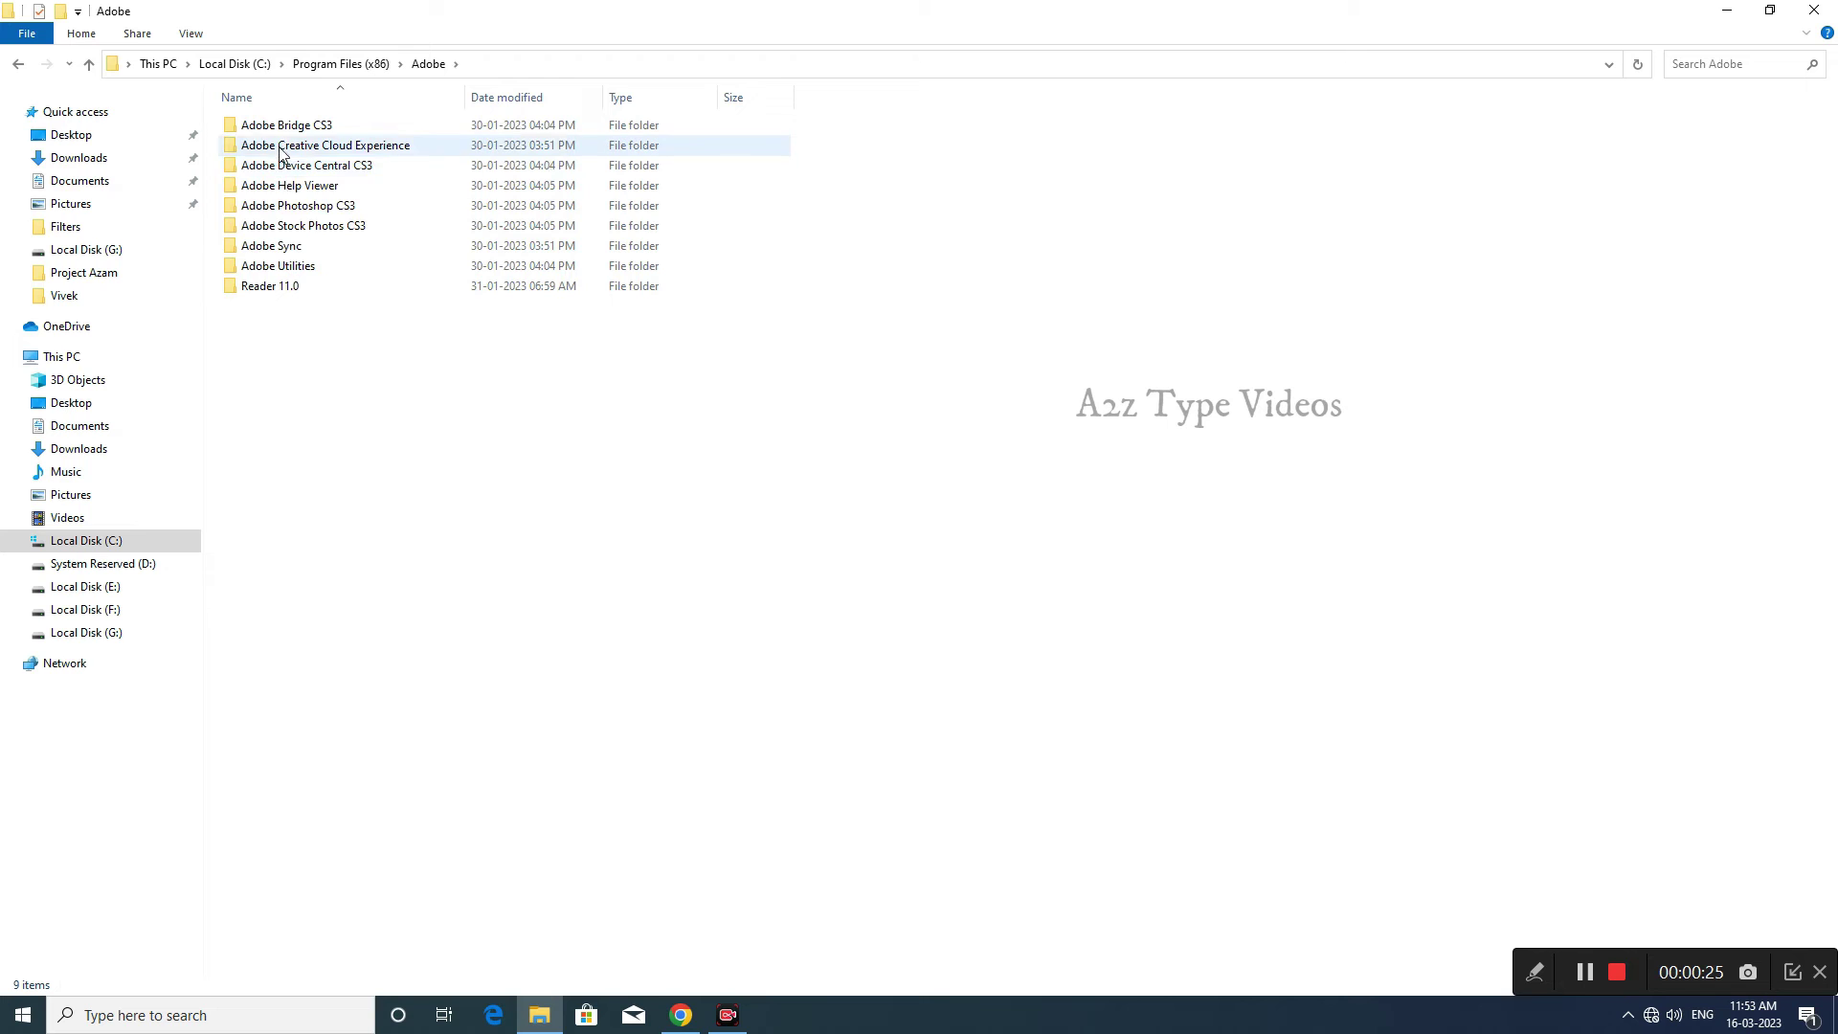
Paste both files into Adobe Photoshop CS3\Plug-Ins\Filters, replacing existing copies, refresh, and close Explorer
{"action": "double_click", "coordinate": [287, 205]}
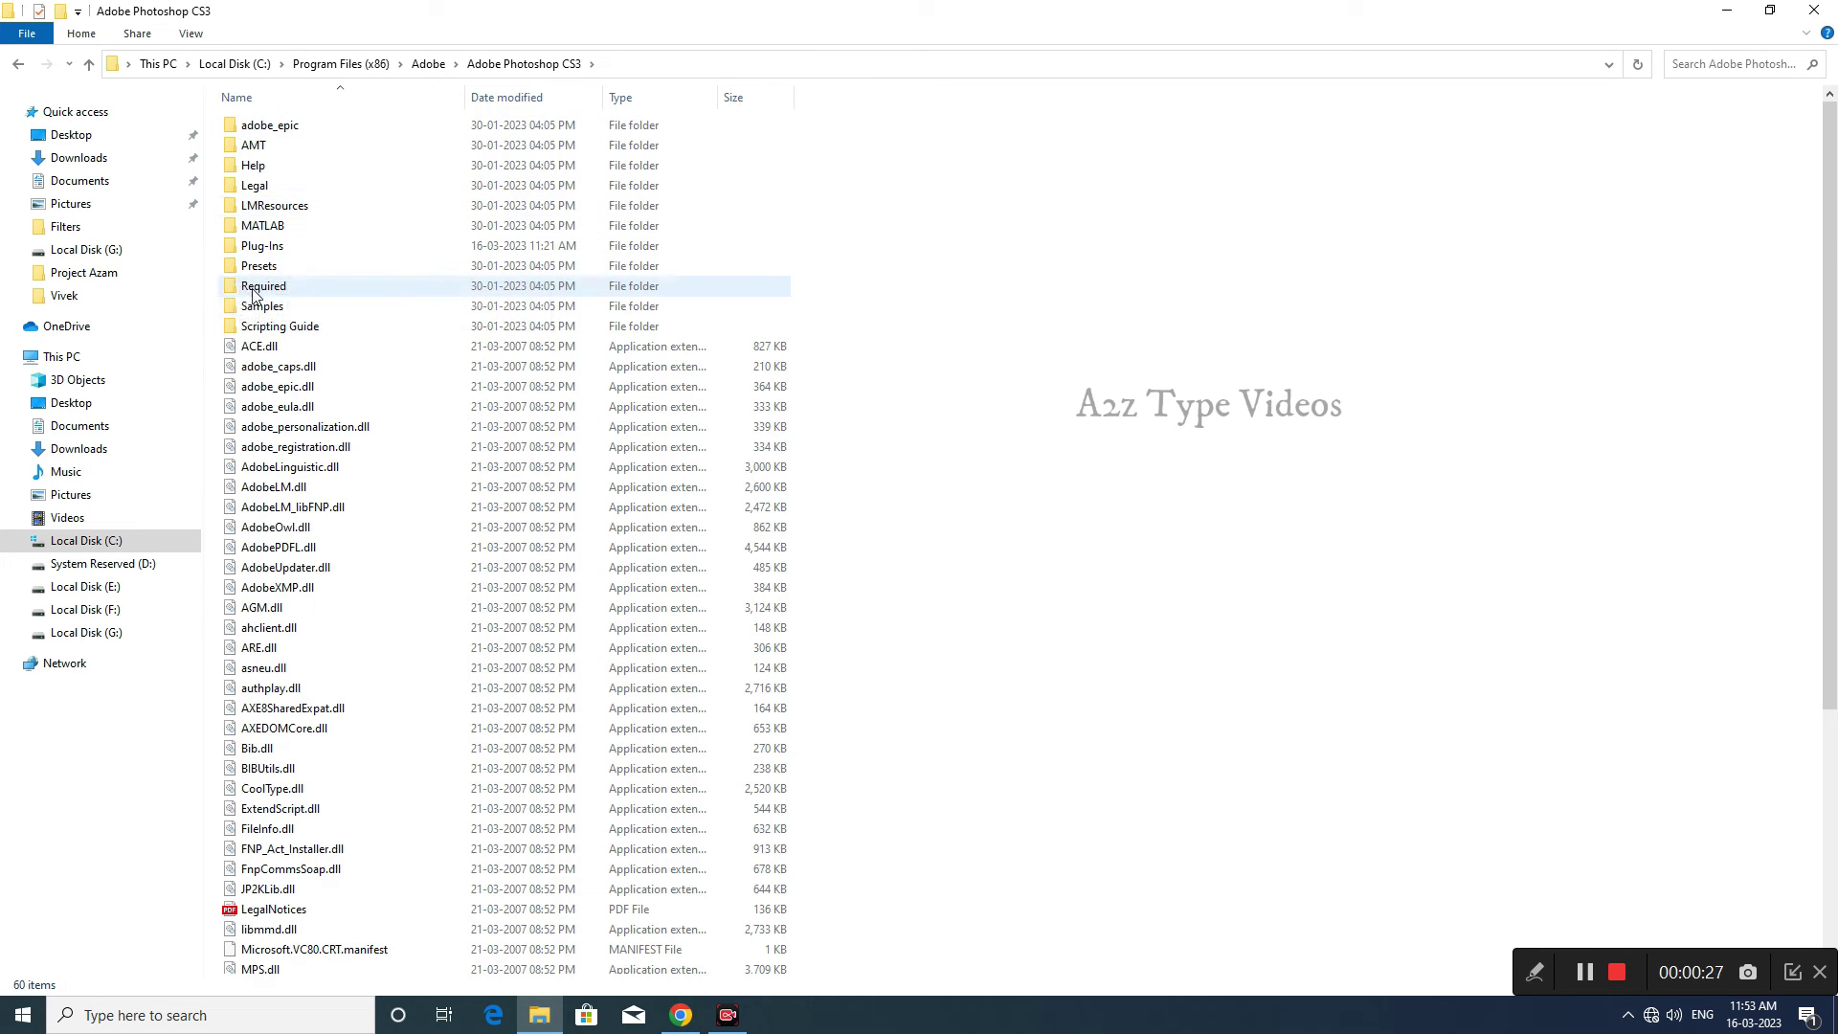
{"action": "double_click", "coordinate": [257, 247]}
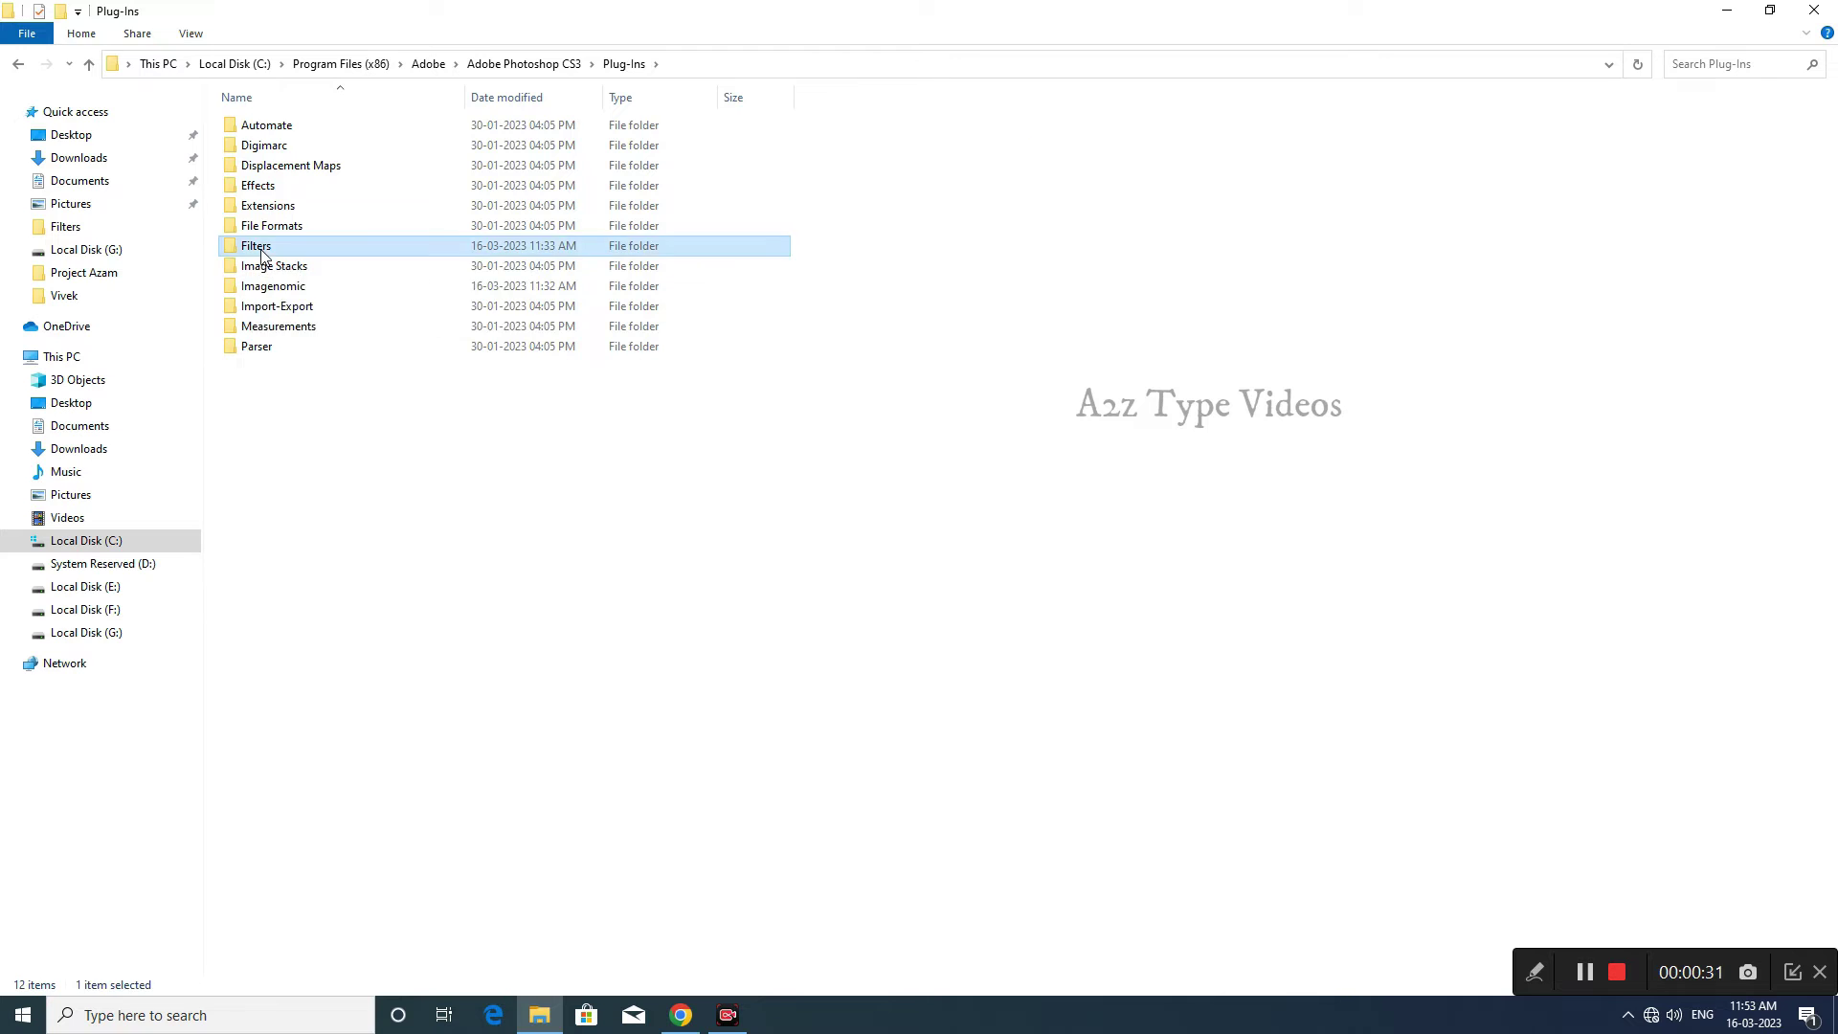
{"action": "double_click", "coordinate": [258, 247]}
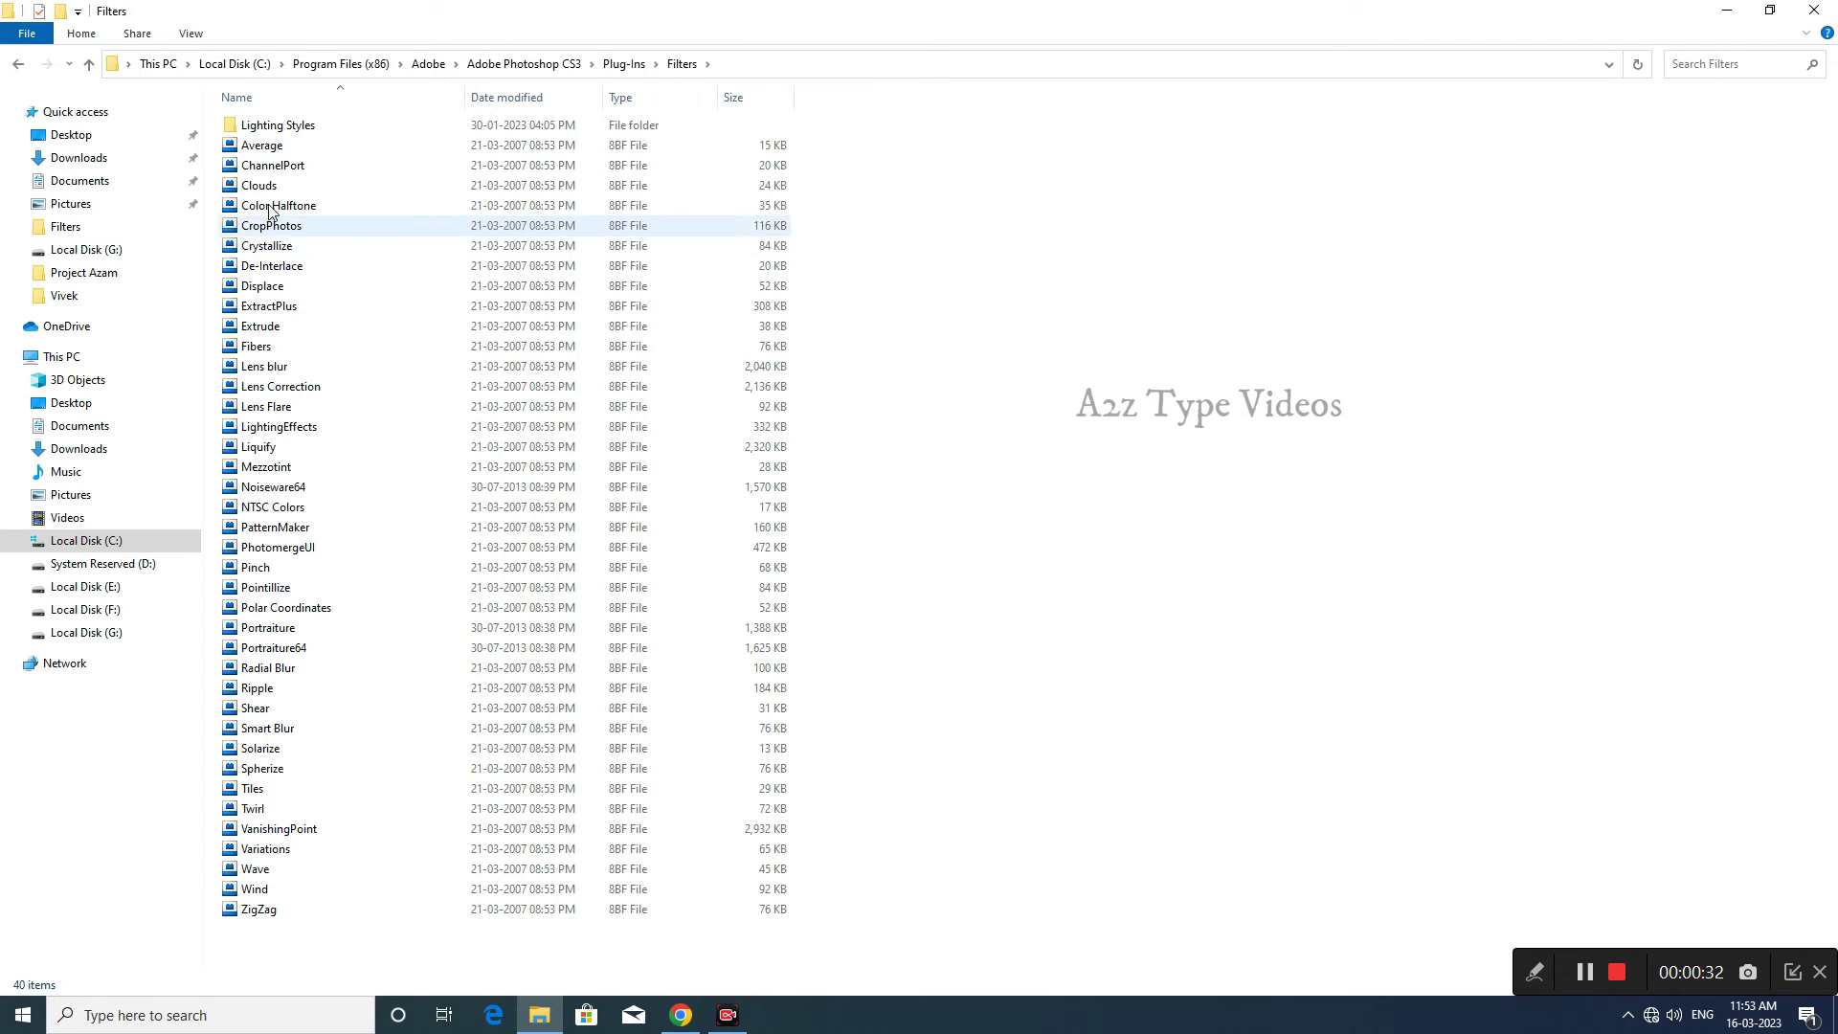
{"action": "right_click", "coordinate": [1027, 448]}
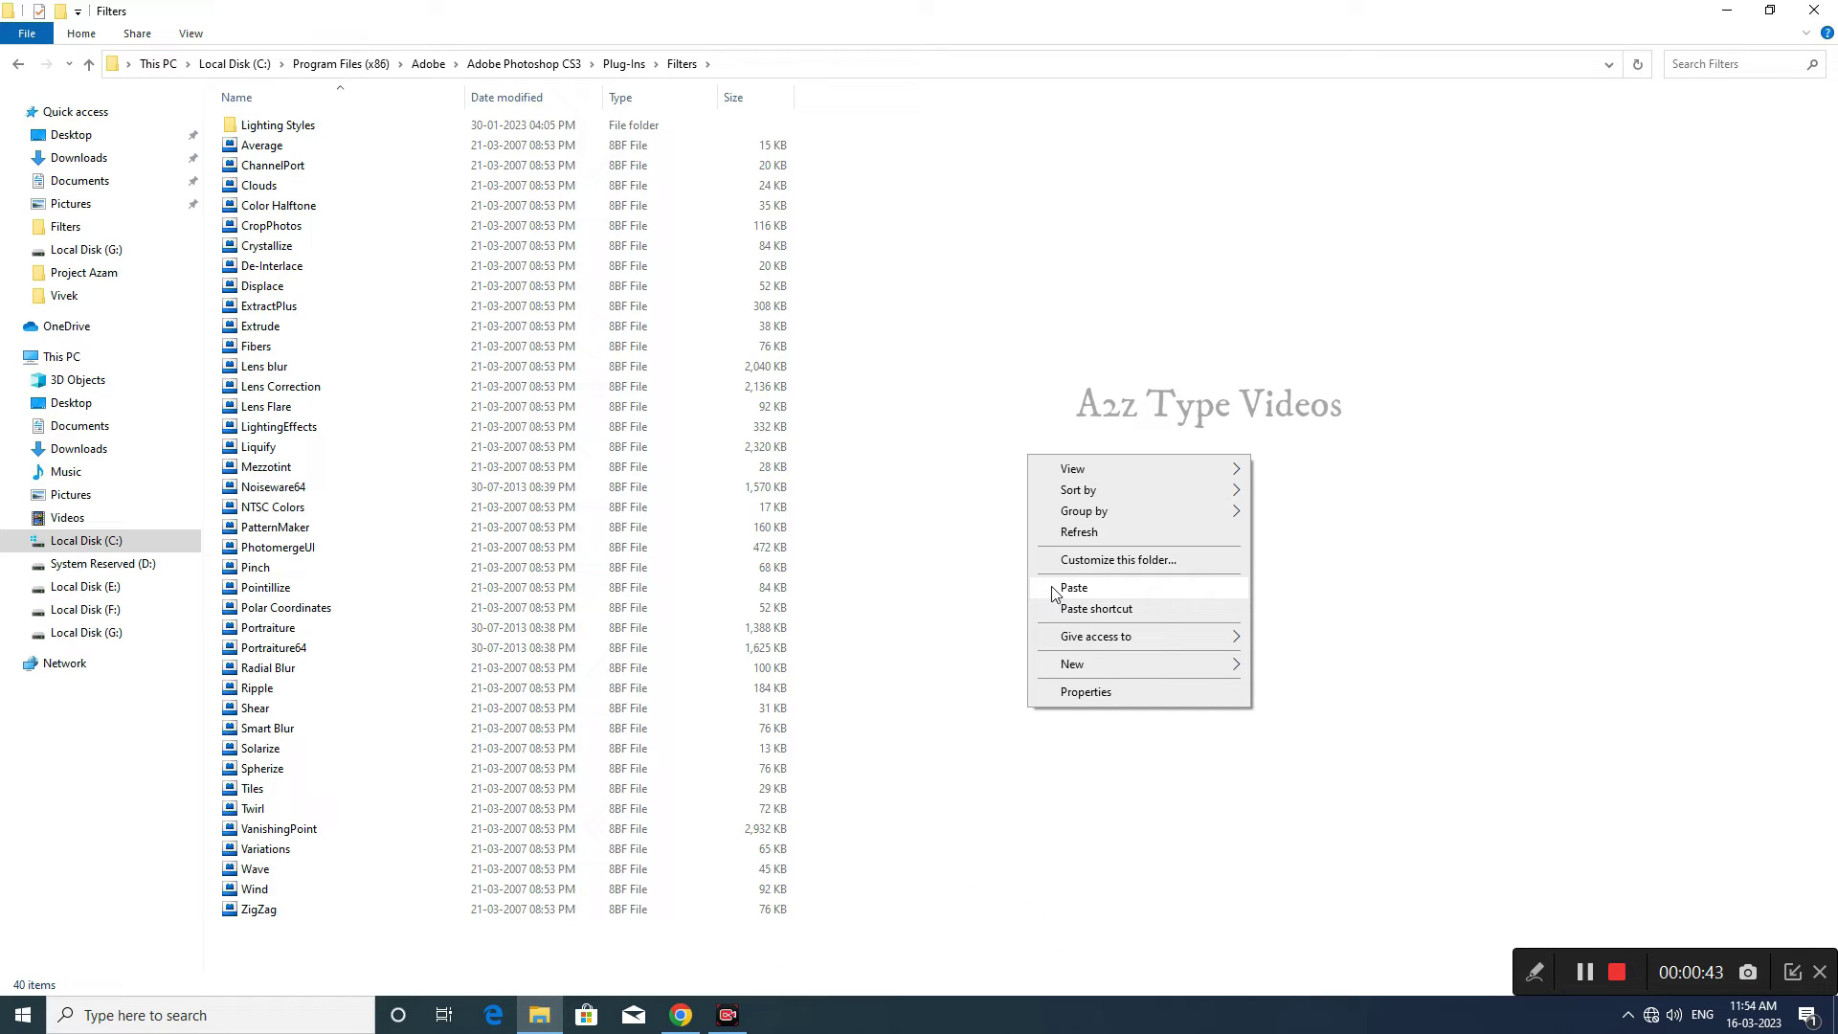
{"action": "left_click", "coordinate": [1072, 588]}
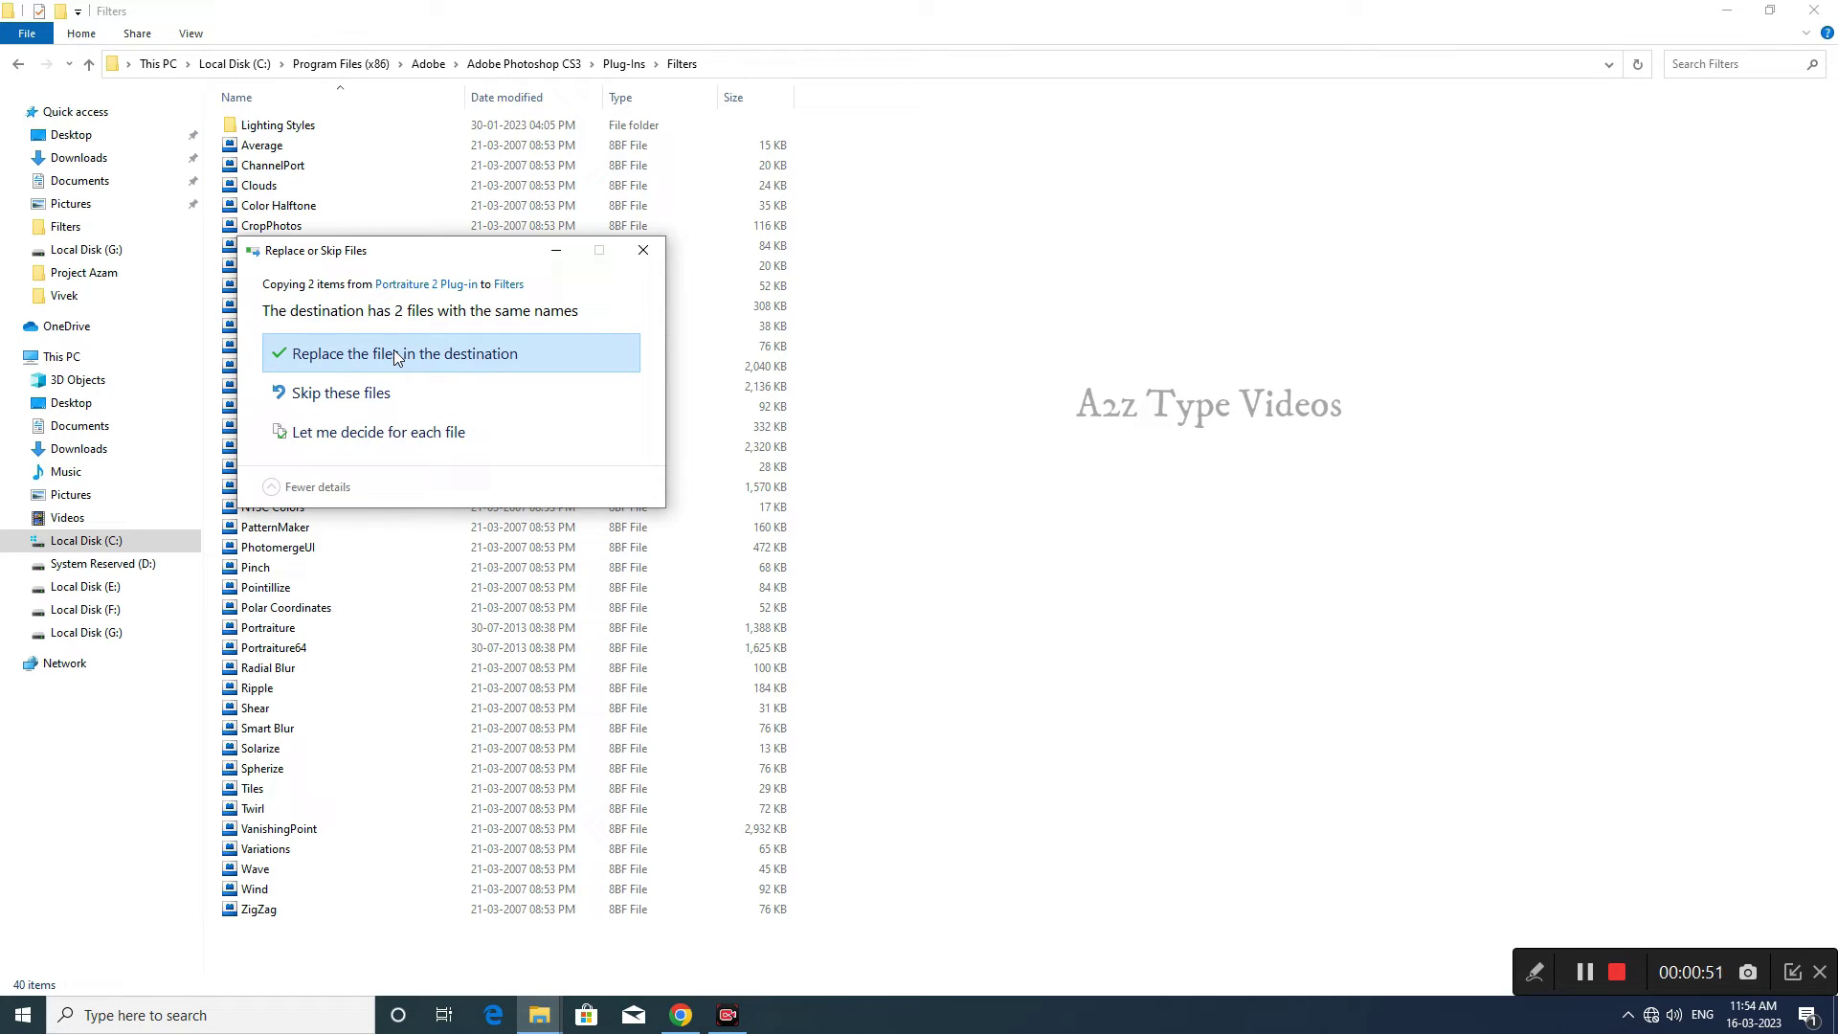
{"action": "left_click", "coordinate": [394, 350]}
{"action": "right_click", "coordinate": [1136, 536]}
{"action": "left_click", "coordinate": [1172, 615]}
{"action": "left_click", "coordinate": [1812, 10]}
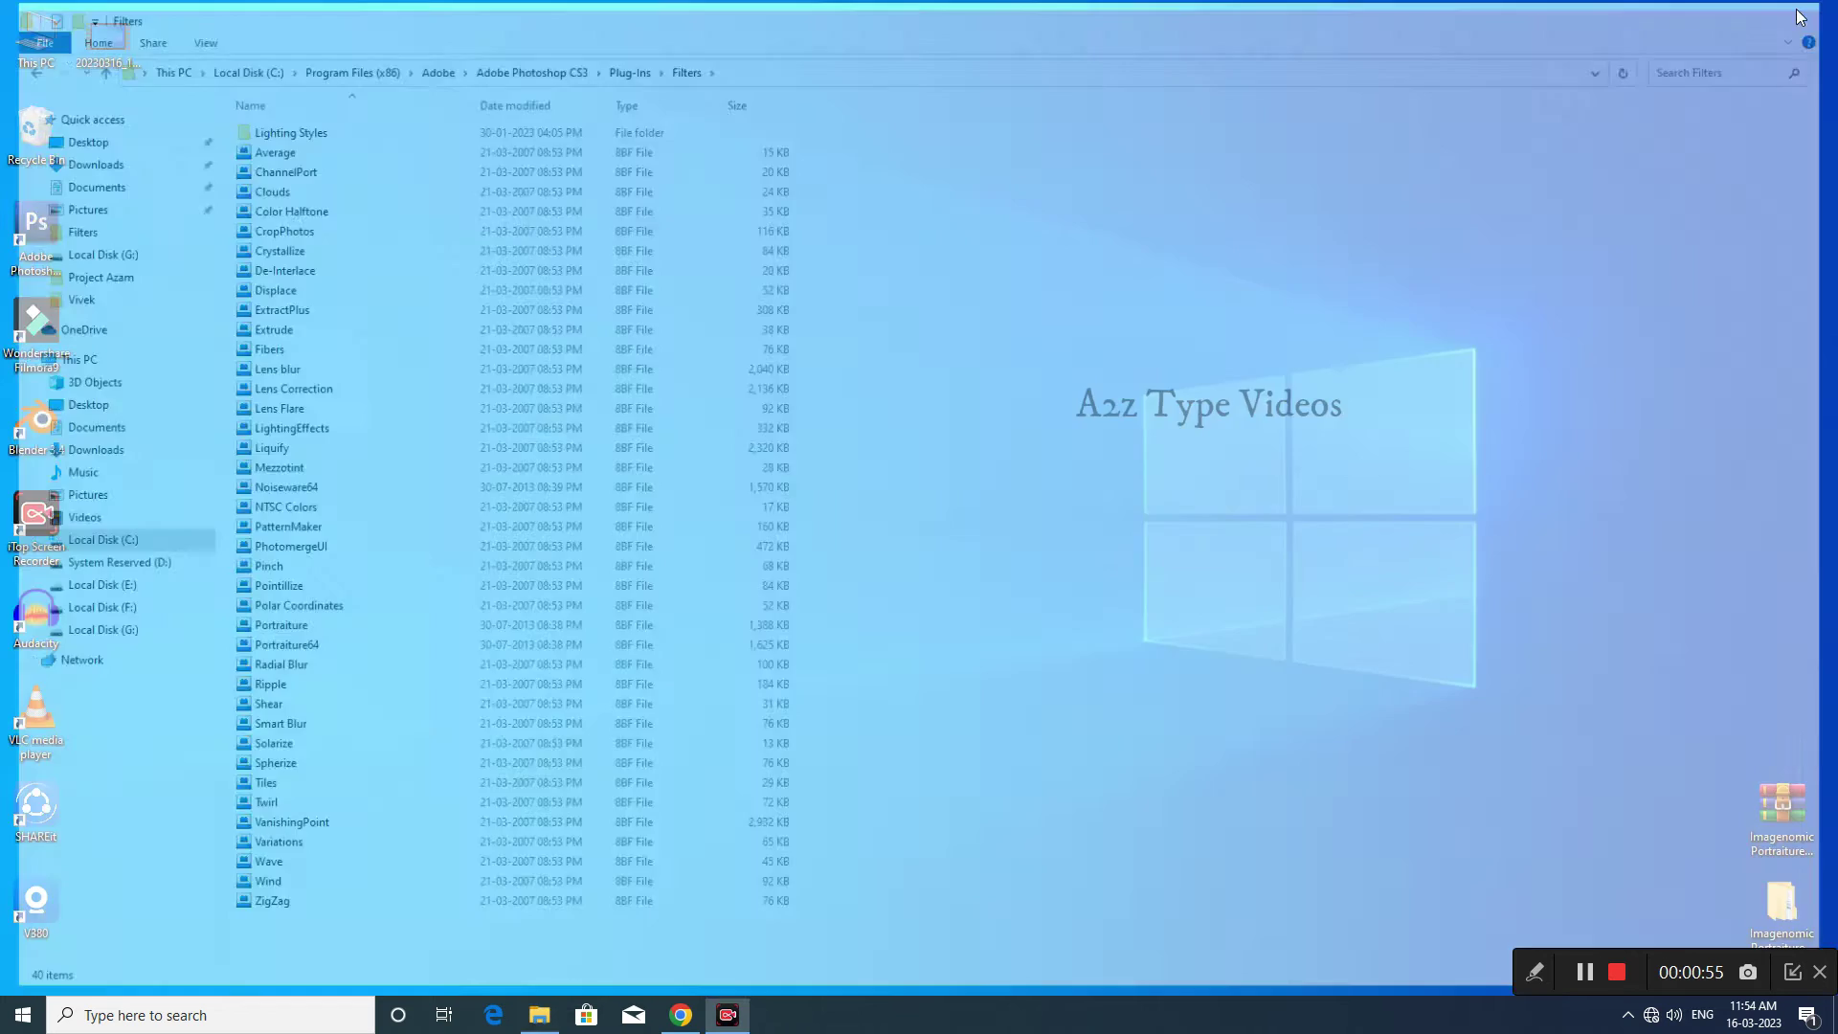
Relaunch Photoshop CS3 and dismiss the Open dialog
{"action": "left_click", "coordinate": [23, 1015]}
{"action": "scroll", "coordinate": [91, 812], "scroll_direction": "down", "scroll_amount": 1}
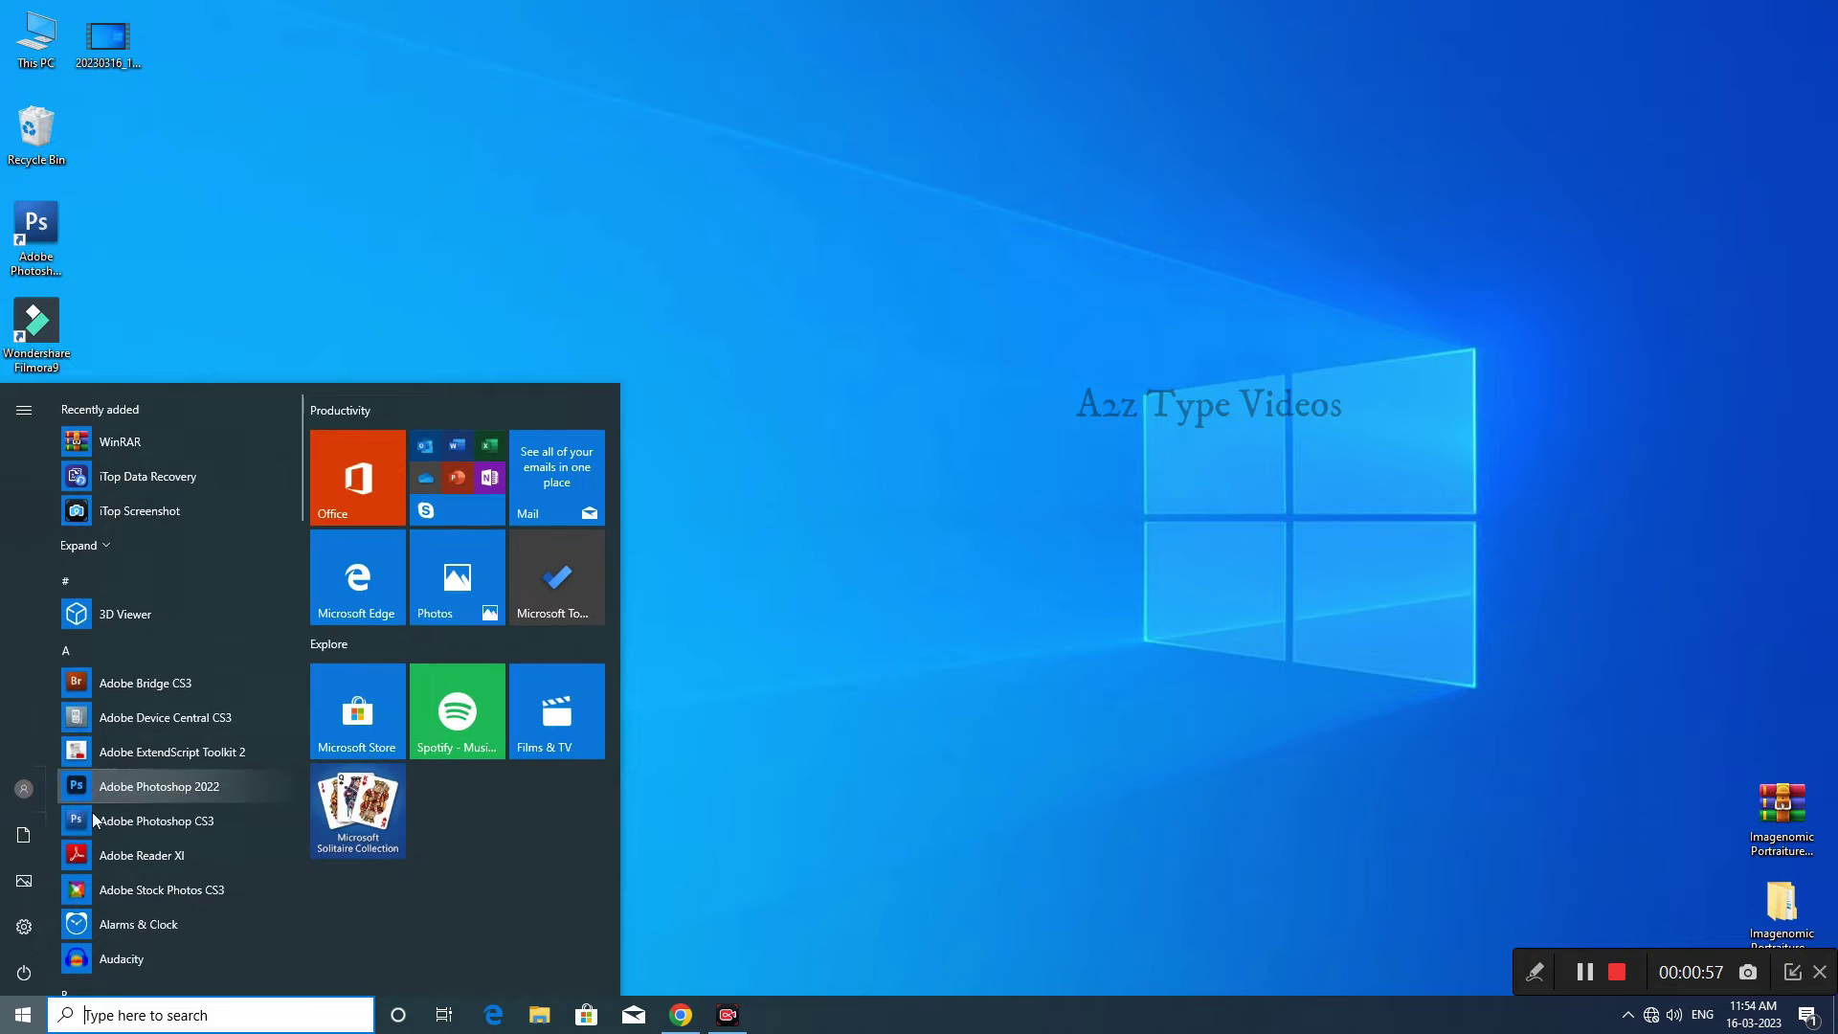
{"action": "left_click", "coordinate": [93, 821]}
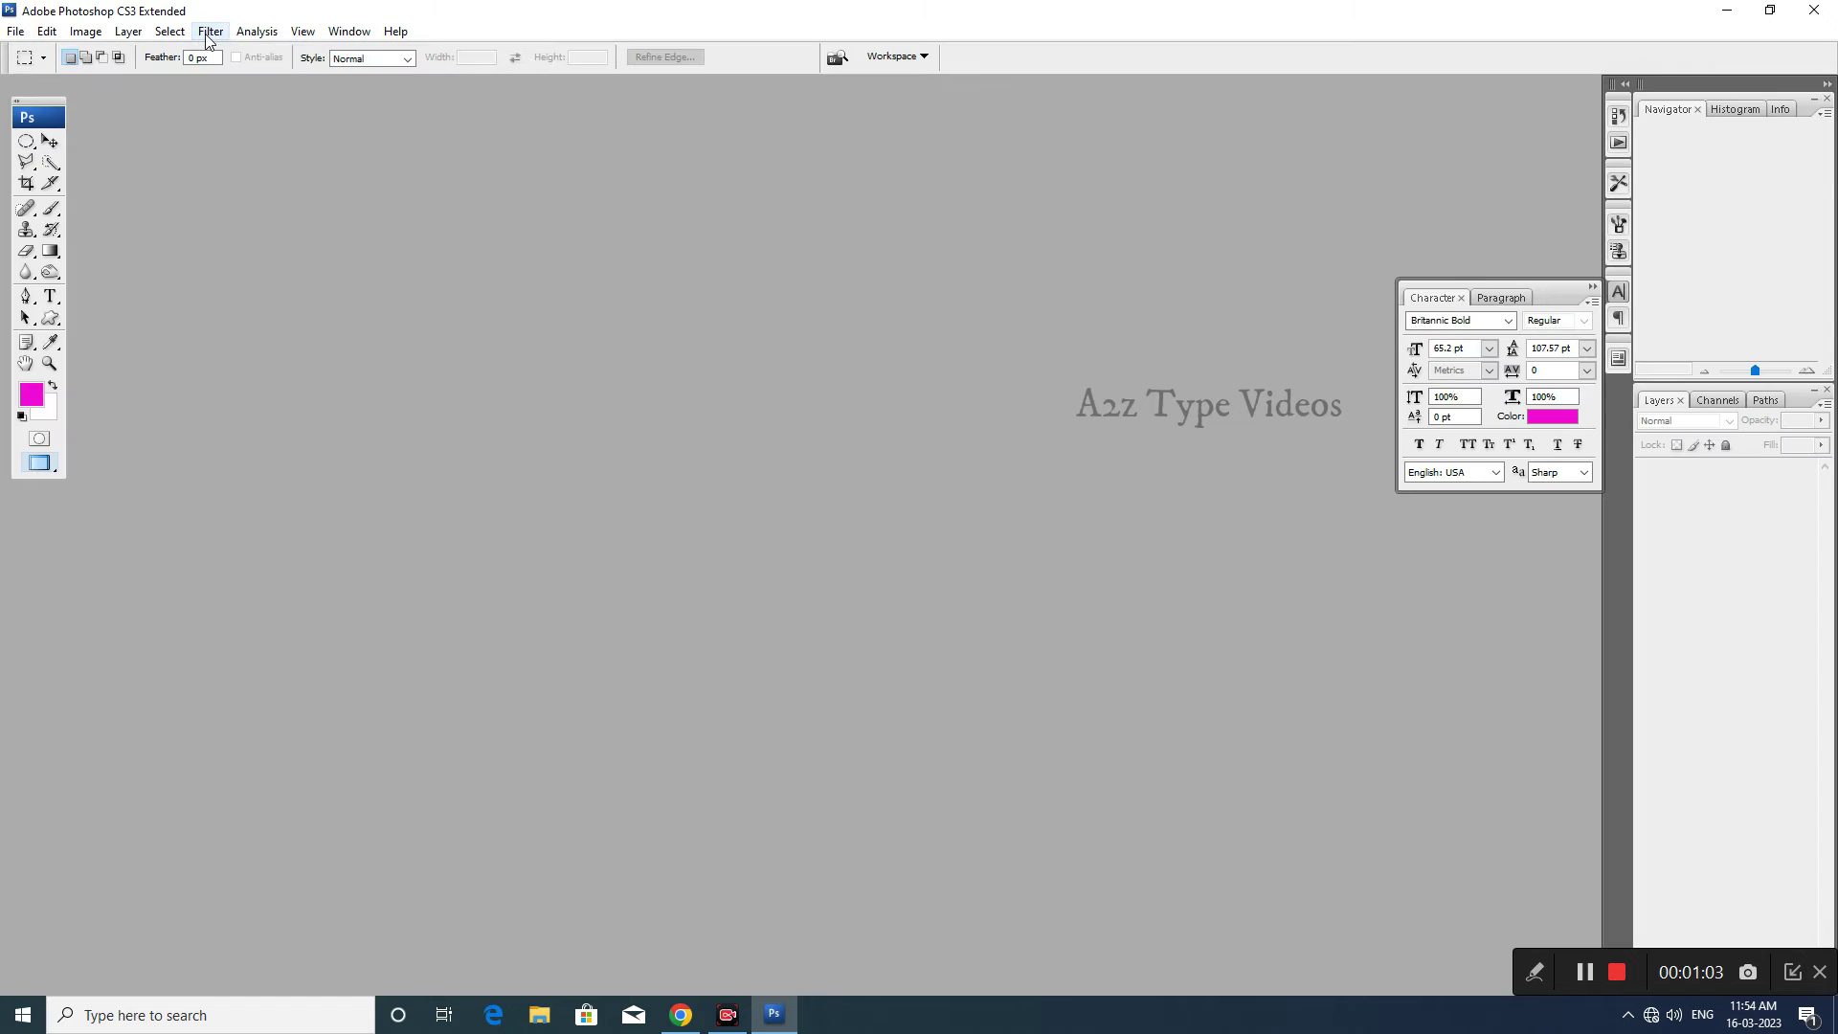
{"action": "key", "text": "ctrl+o"}
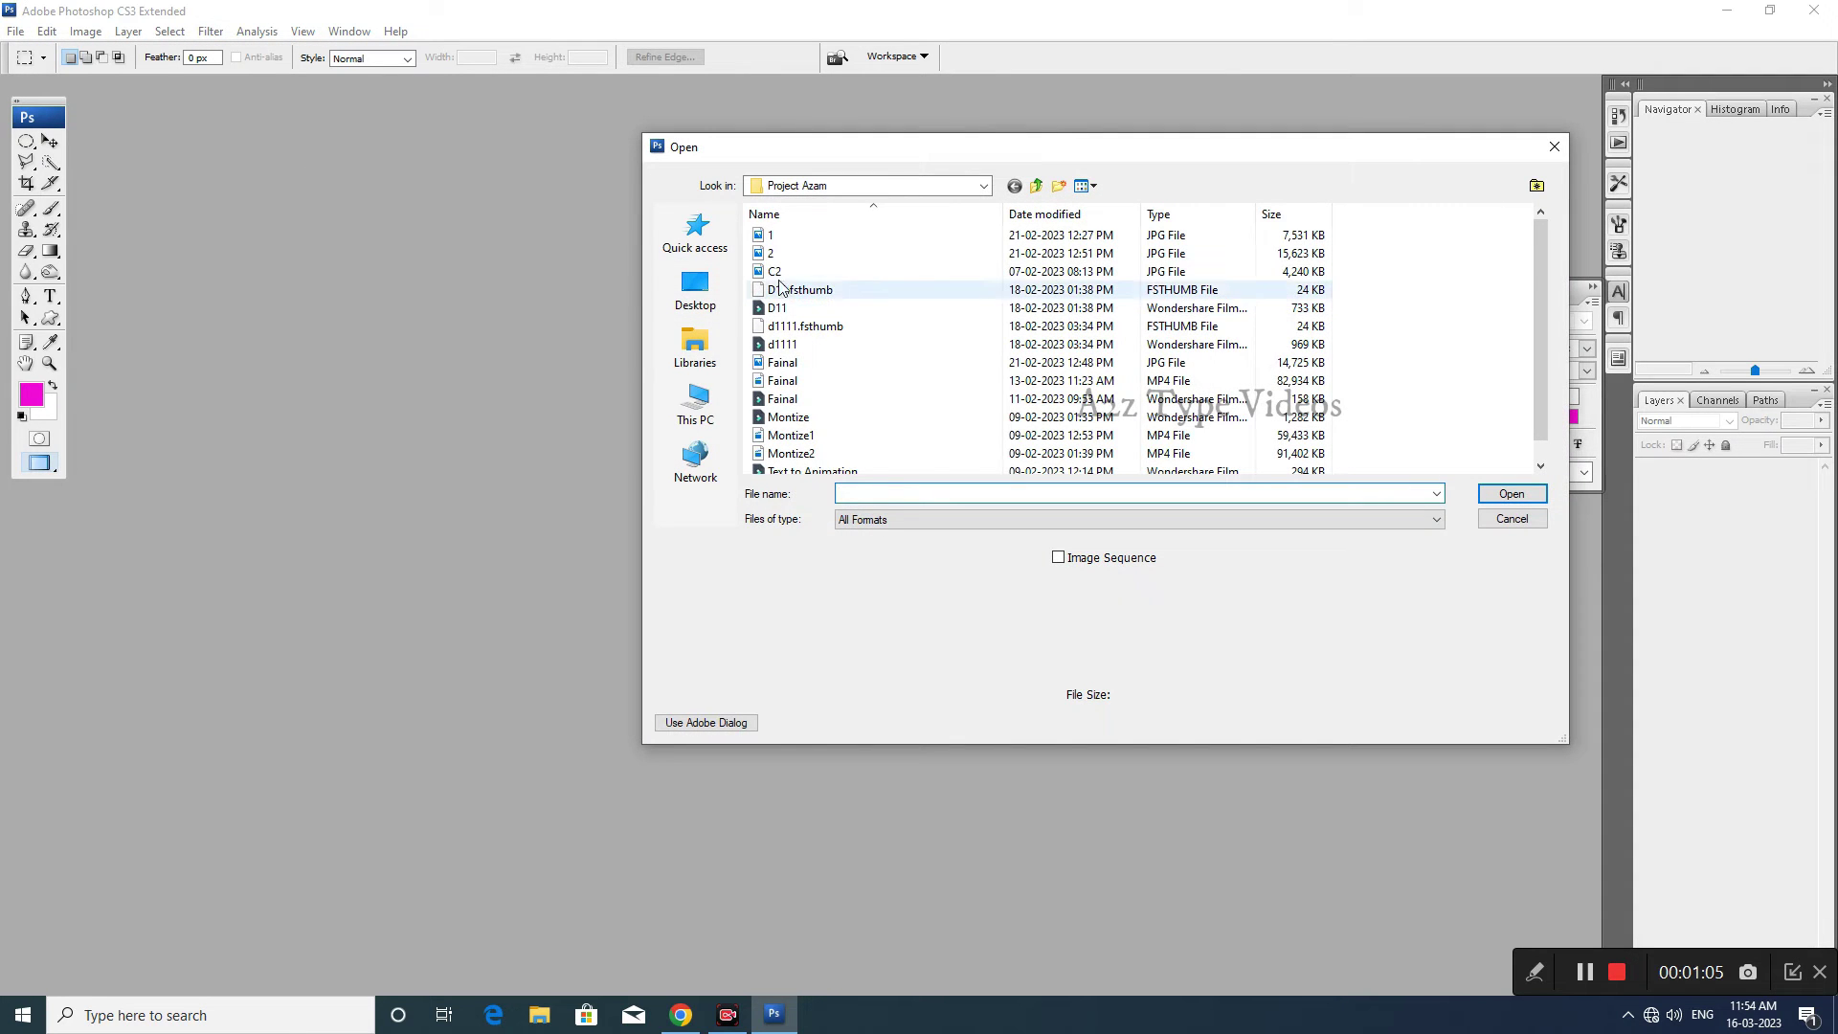
{"action": "left_click", "coordinate": [1552, 146]}
Create a new default document and run Filter > Imagenomic > Portraiture
{"action": "key", "text": "ctrl+n"}
{"action": "key", "text": "Return"}
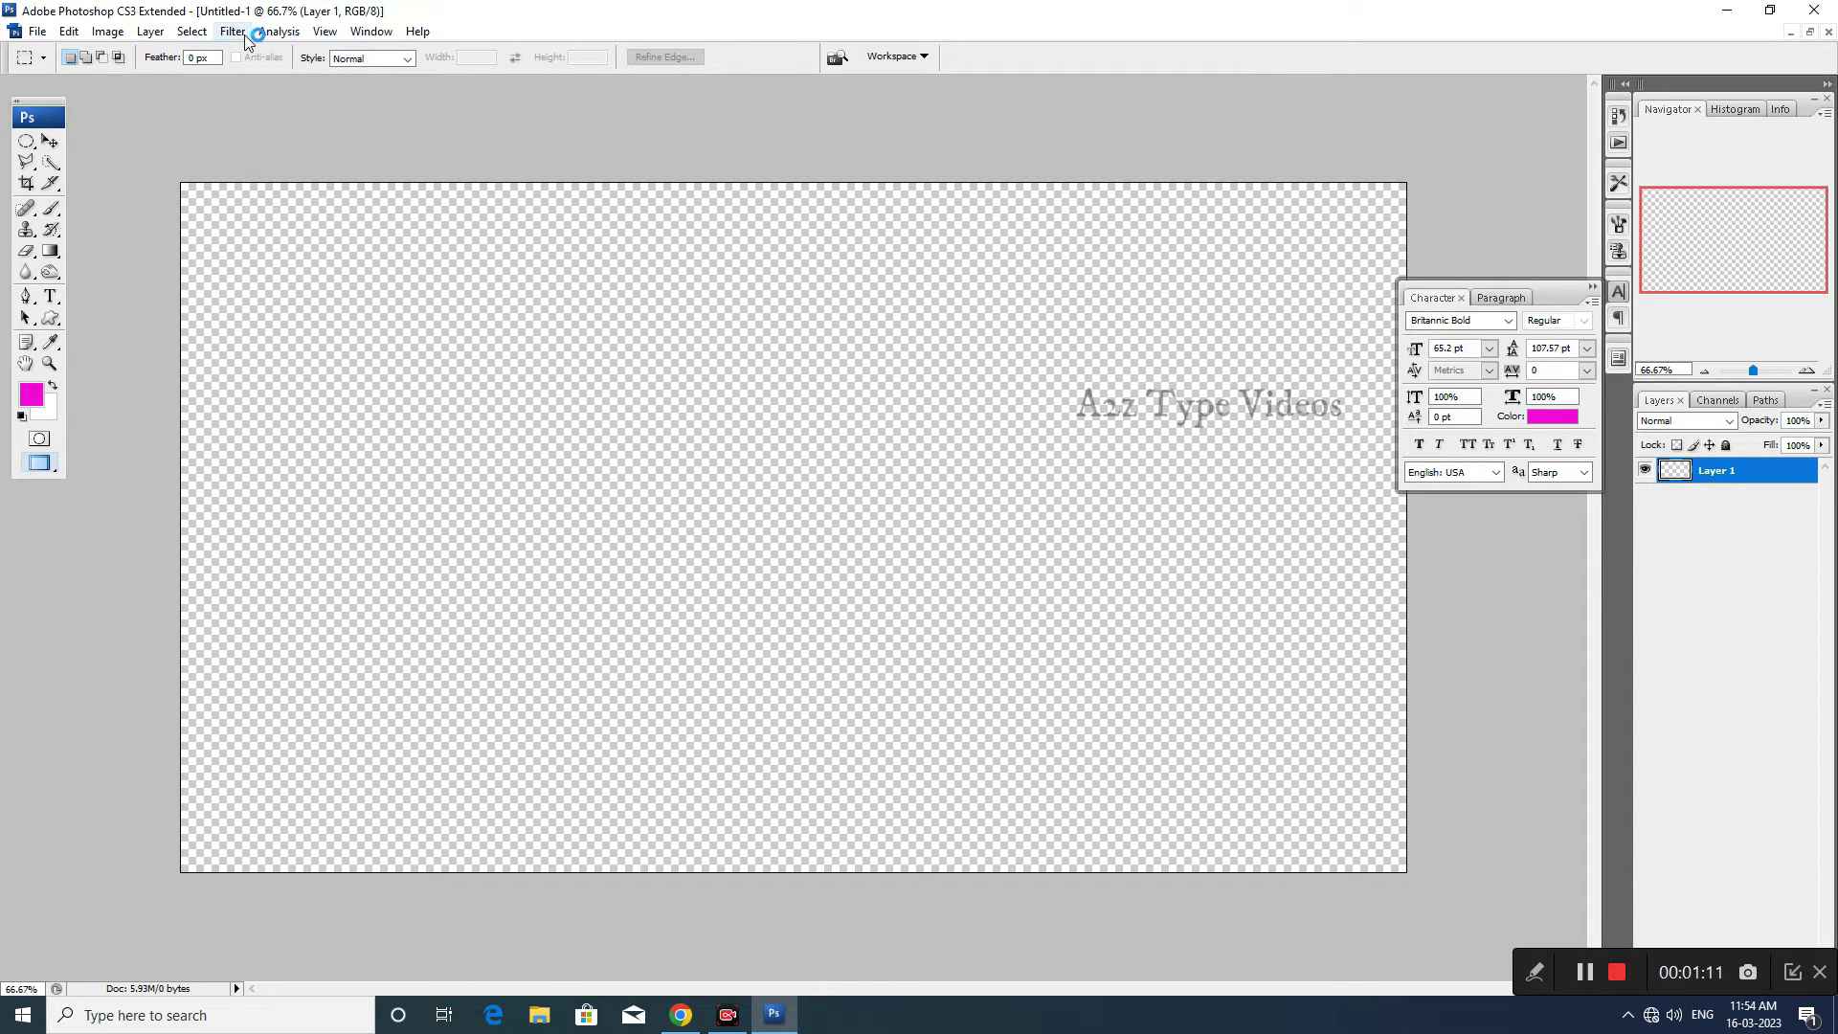
{"action": "left_click", "coordinate": [235, 40]}
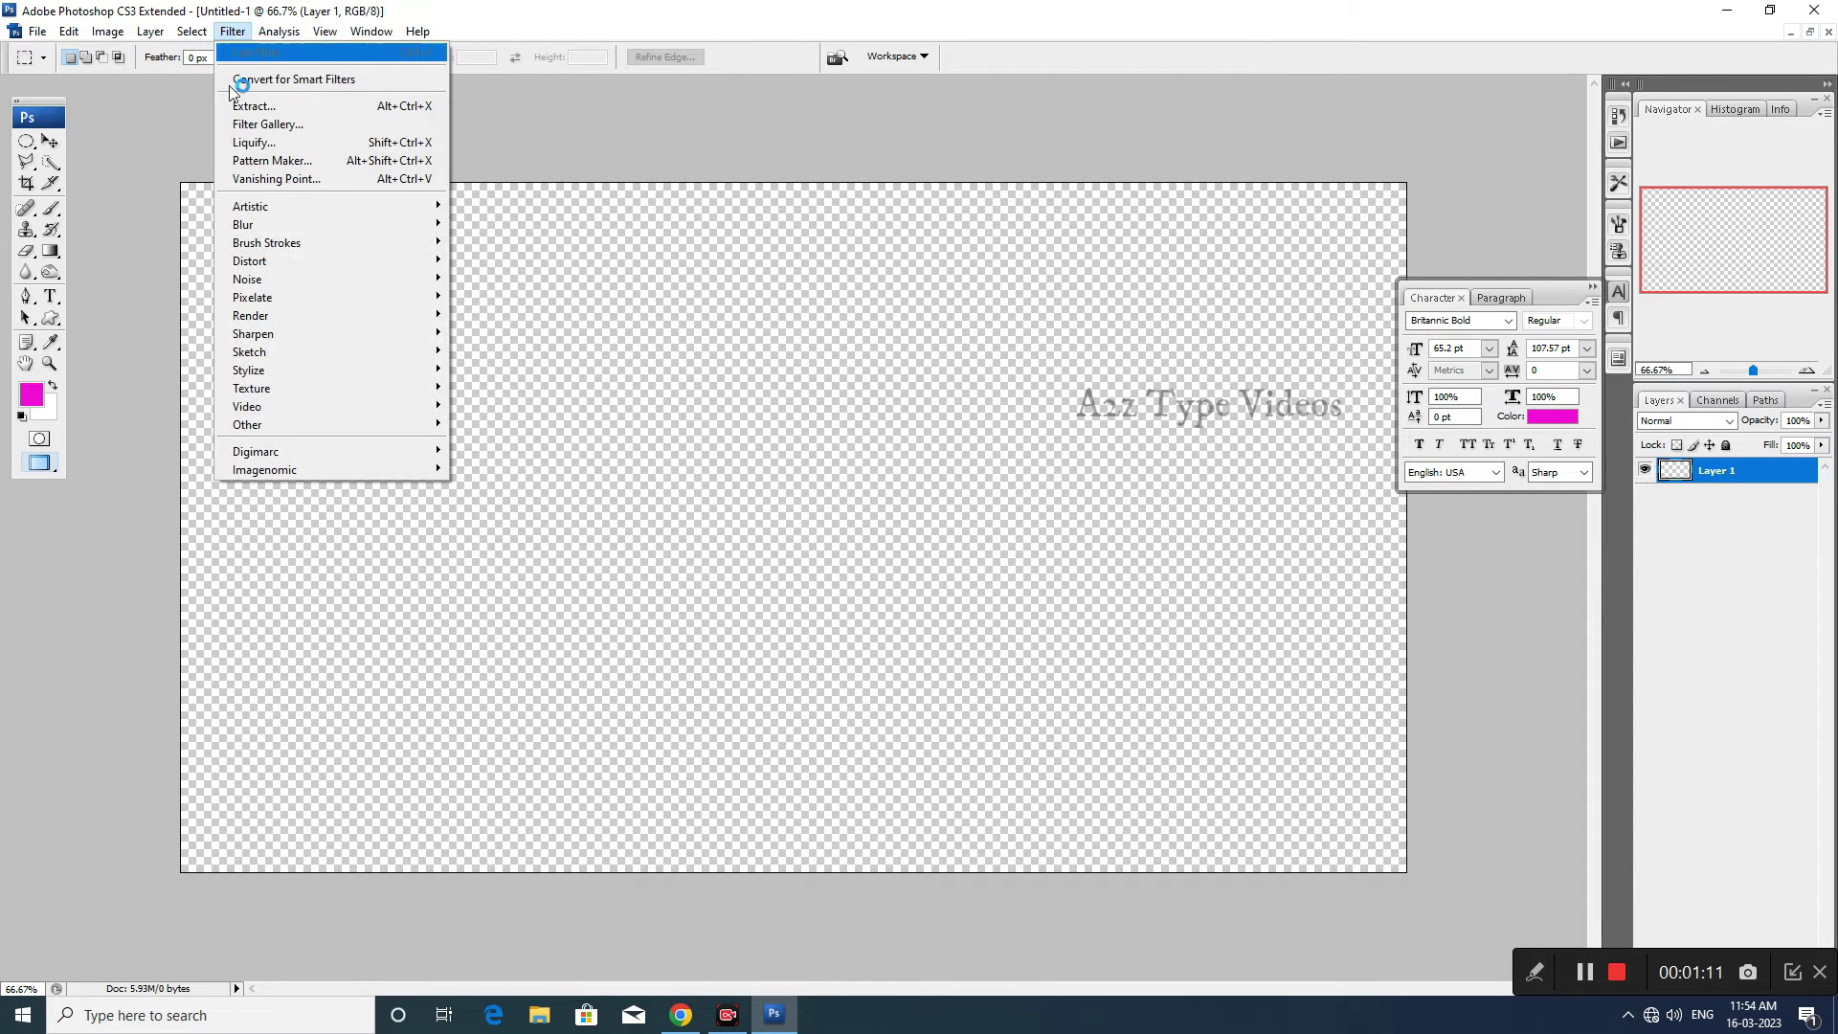
{"action": "mouse_move", "coordinate": [264, 469]}
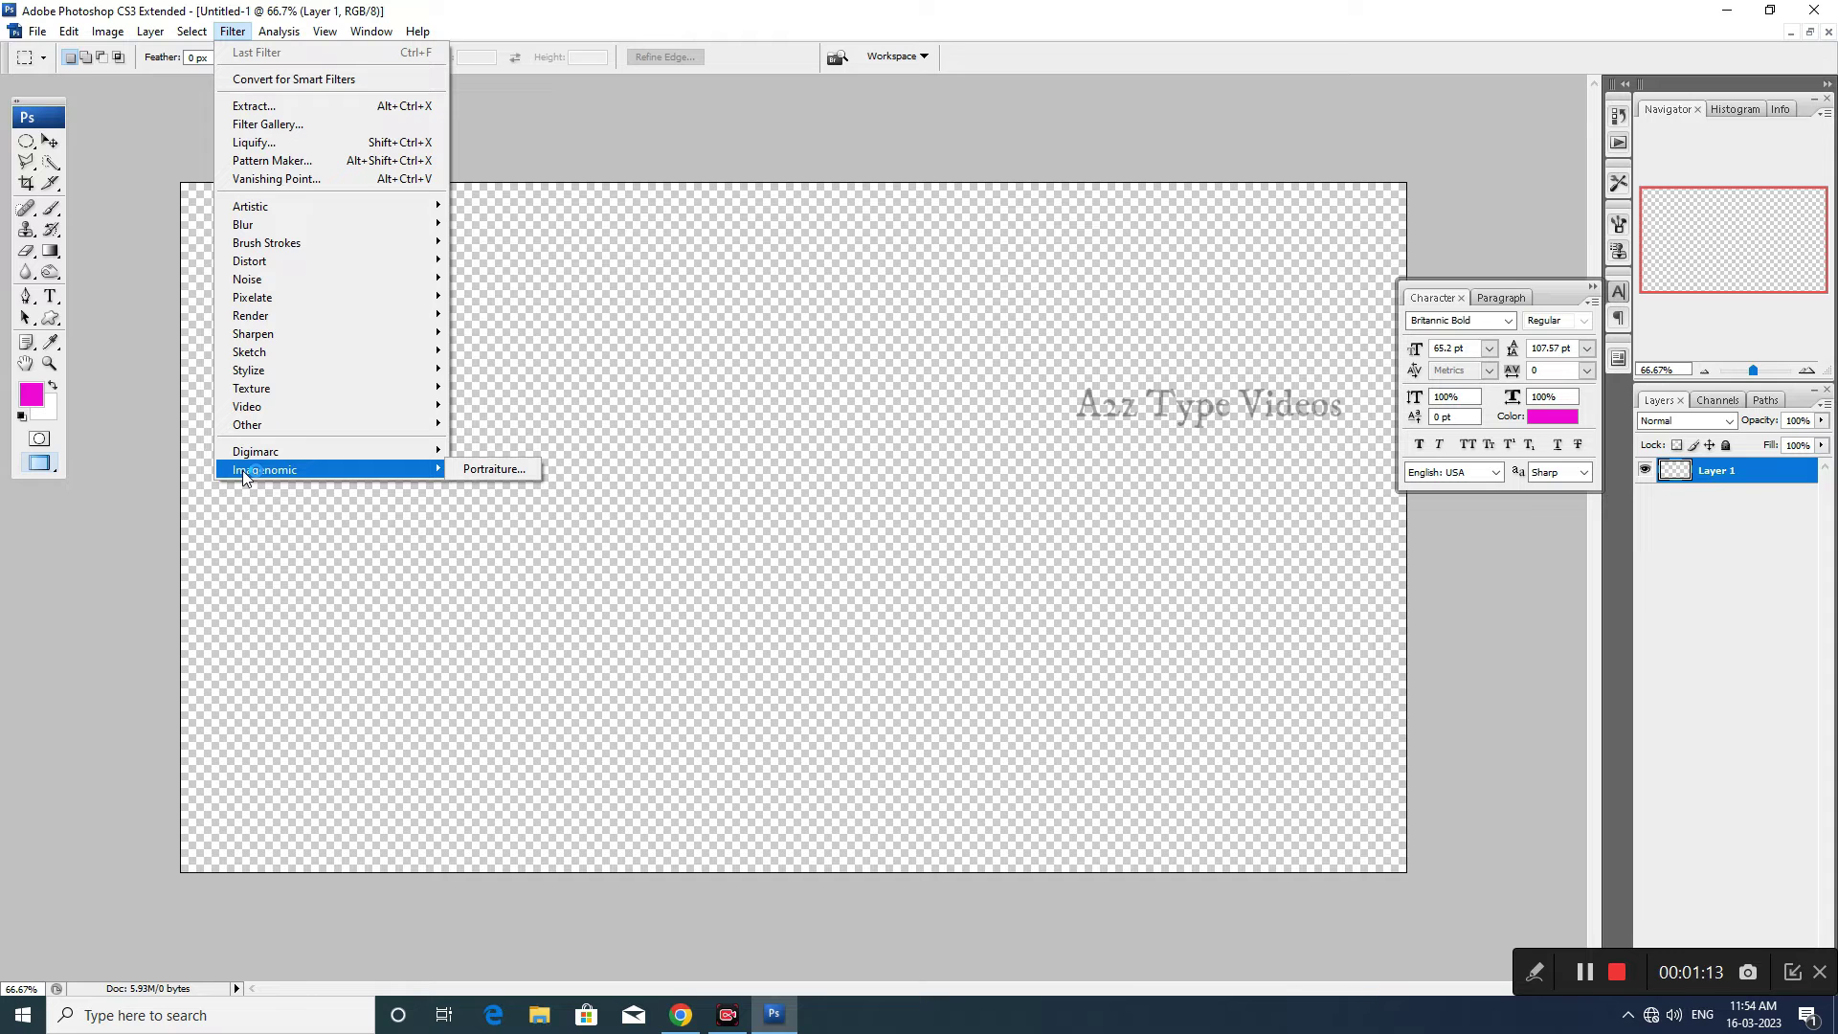
{"action": "left_click", "coordinate": [510, 475]}
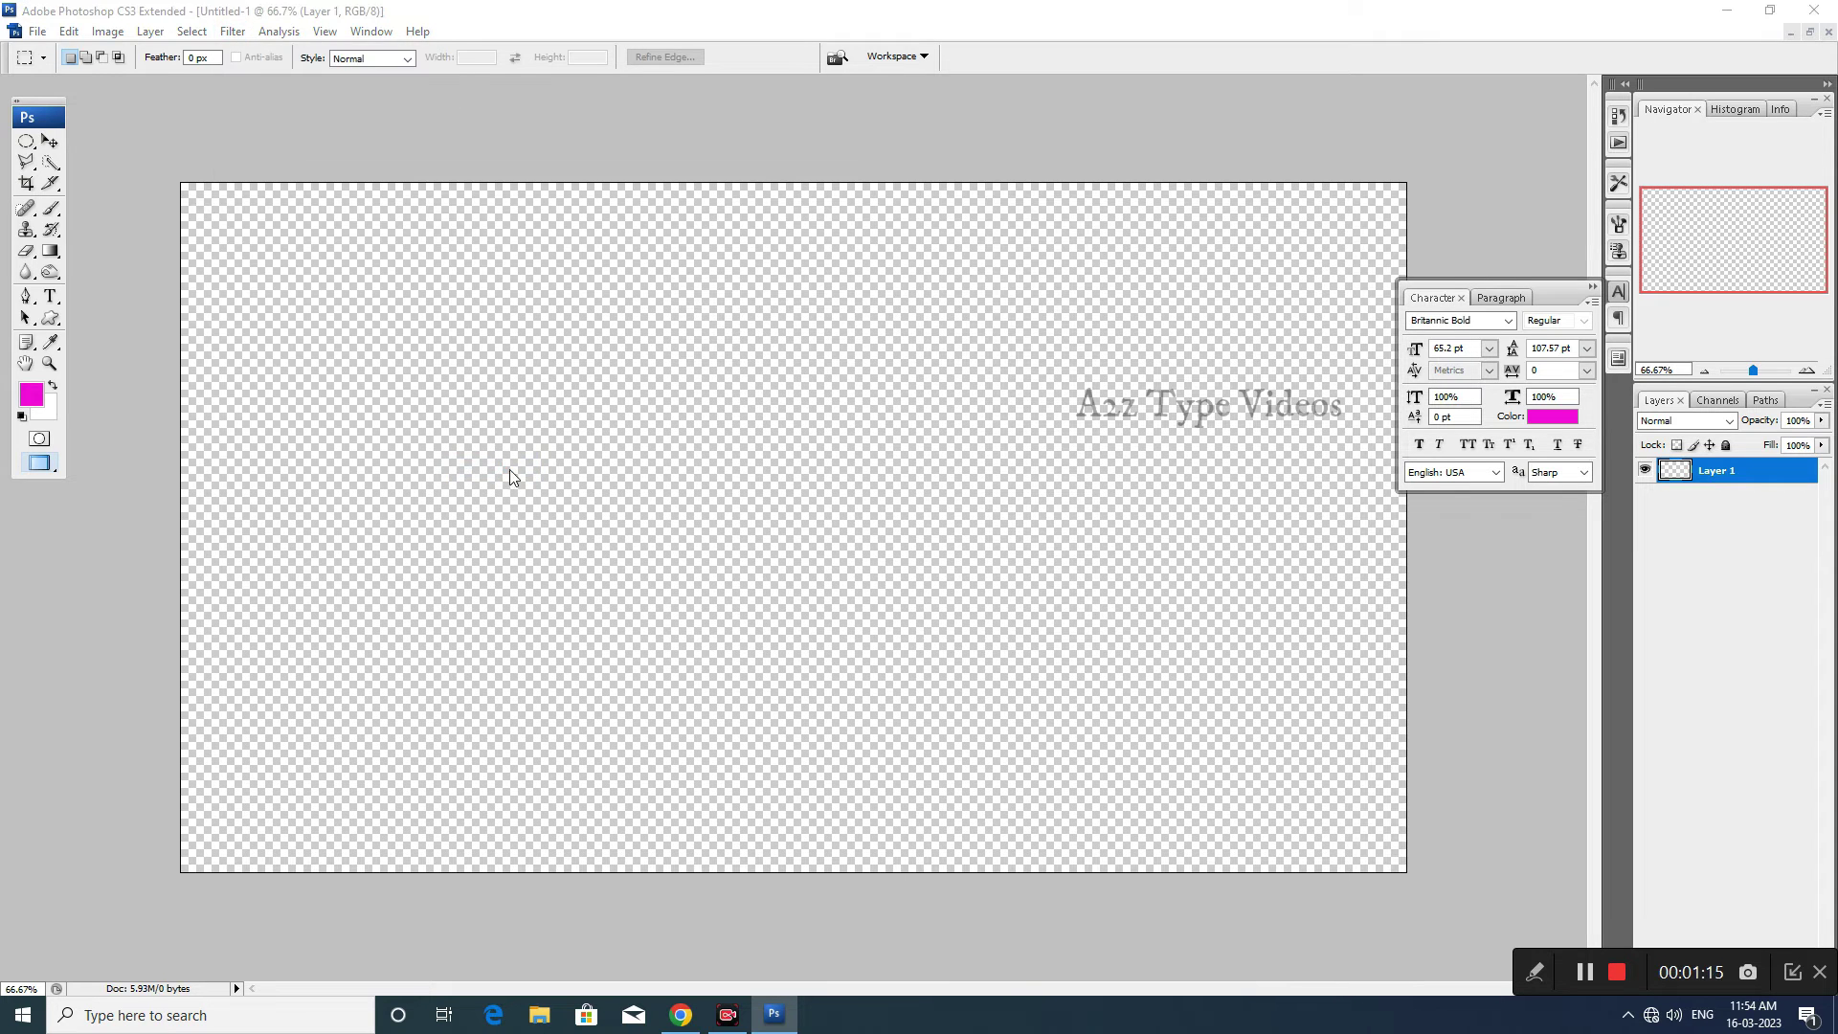
Accept the agreement, open Install License, enter the registrant name and organization, then minimize Photoshop
{"action": "left_click", "coordinate": [1014, 676]}
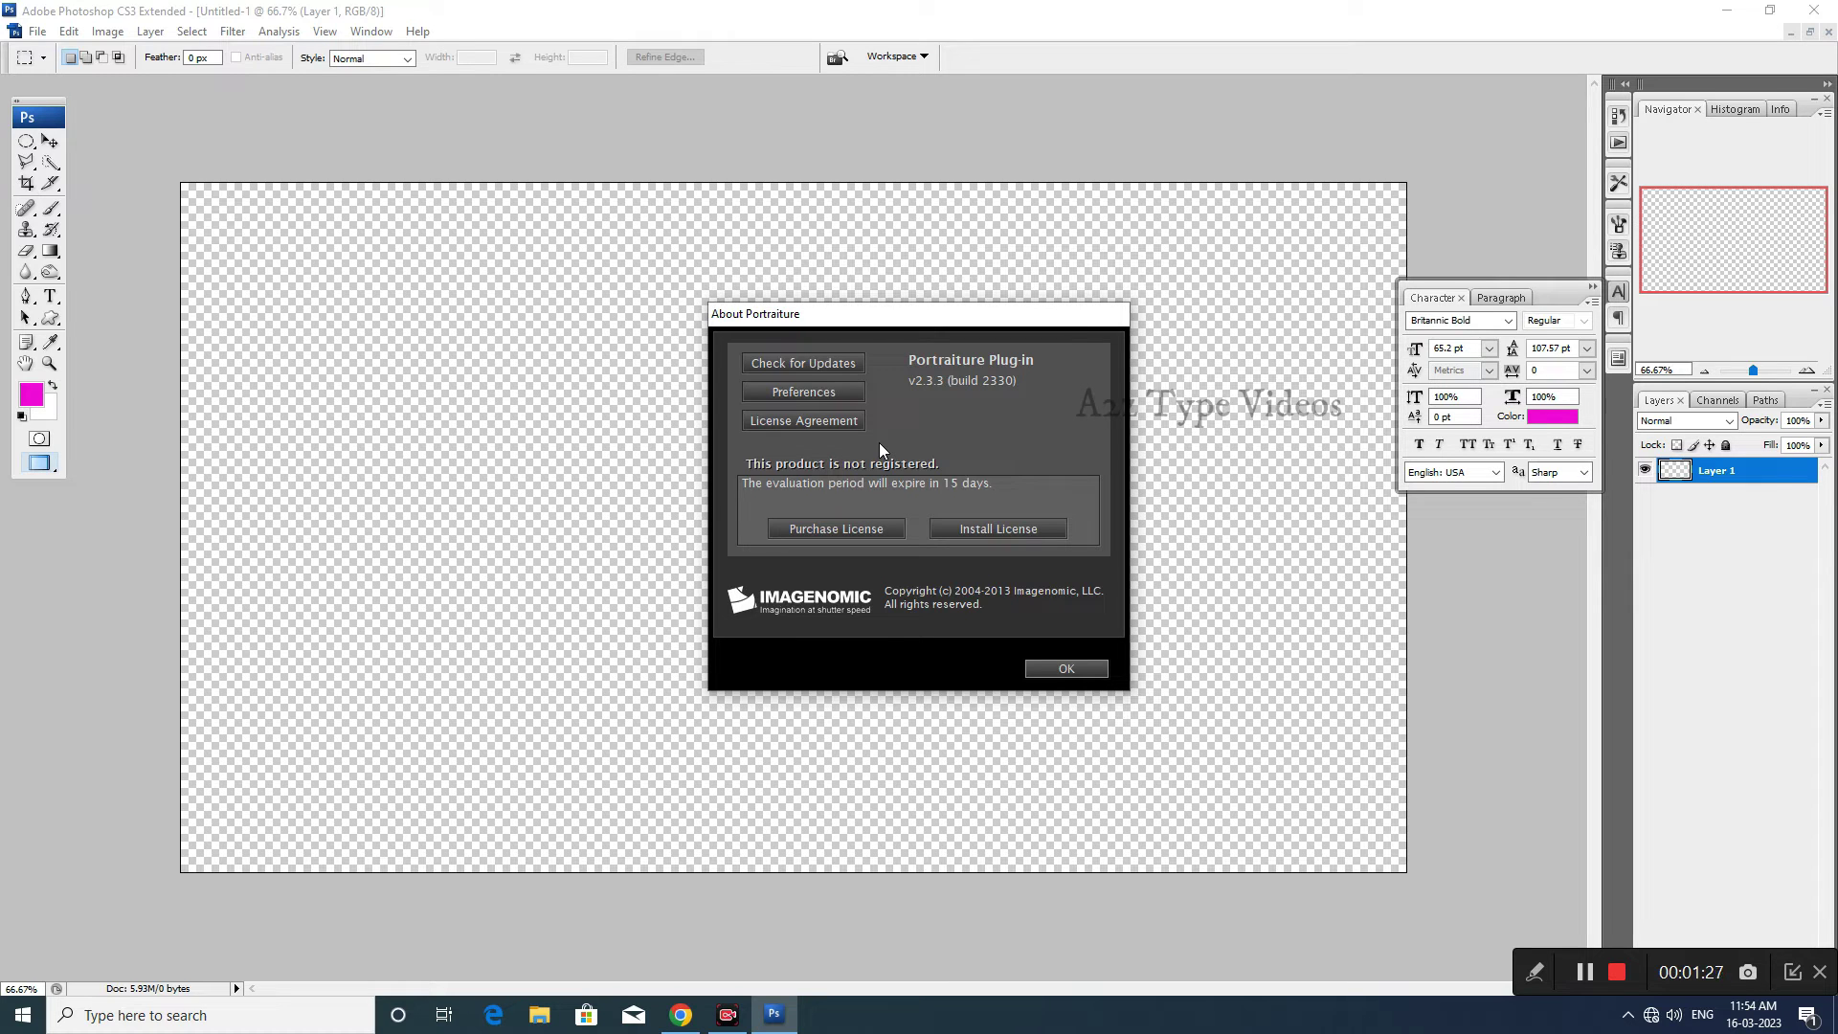
{"action": "left_click", "coordinate": [948, 527]}
{"action": "left_click", "coordinate": [865, 470]}
{"action": "type", "text": "A2z Type Vi"}
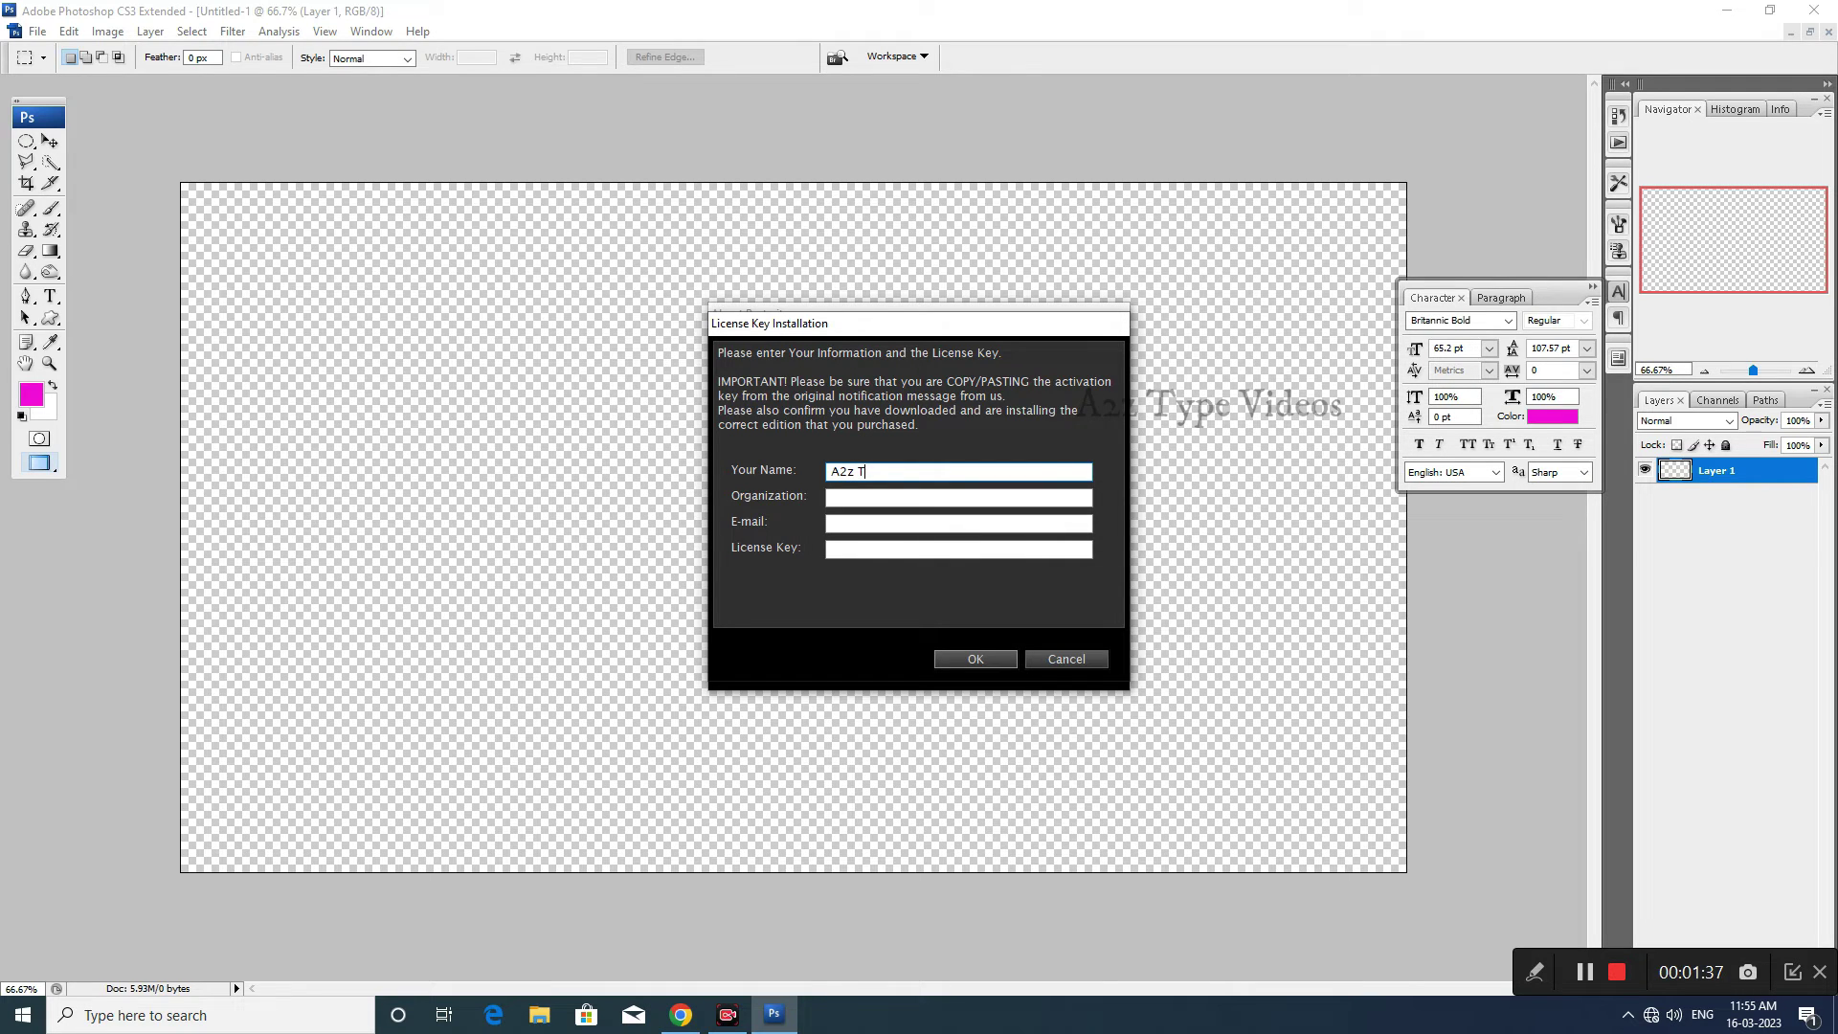
{"action": "type", "text": "deos"}
{"action": "left_click", "coordinate": [890, 499]}
{"action": "type", "text": "Star St"}
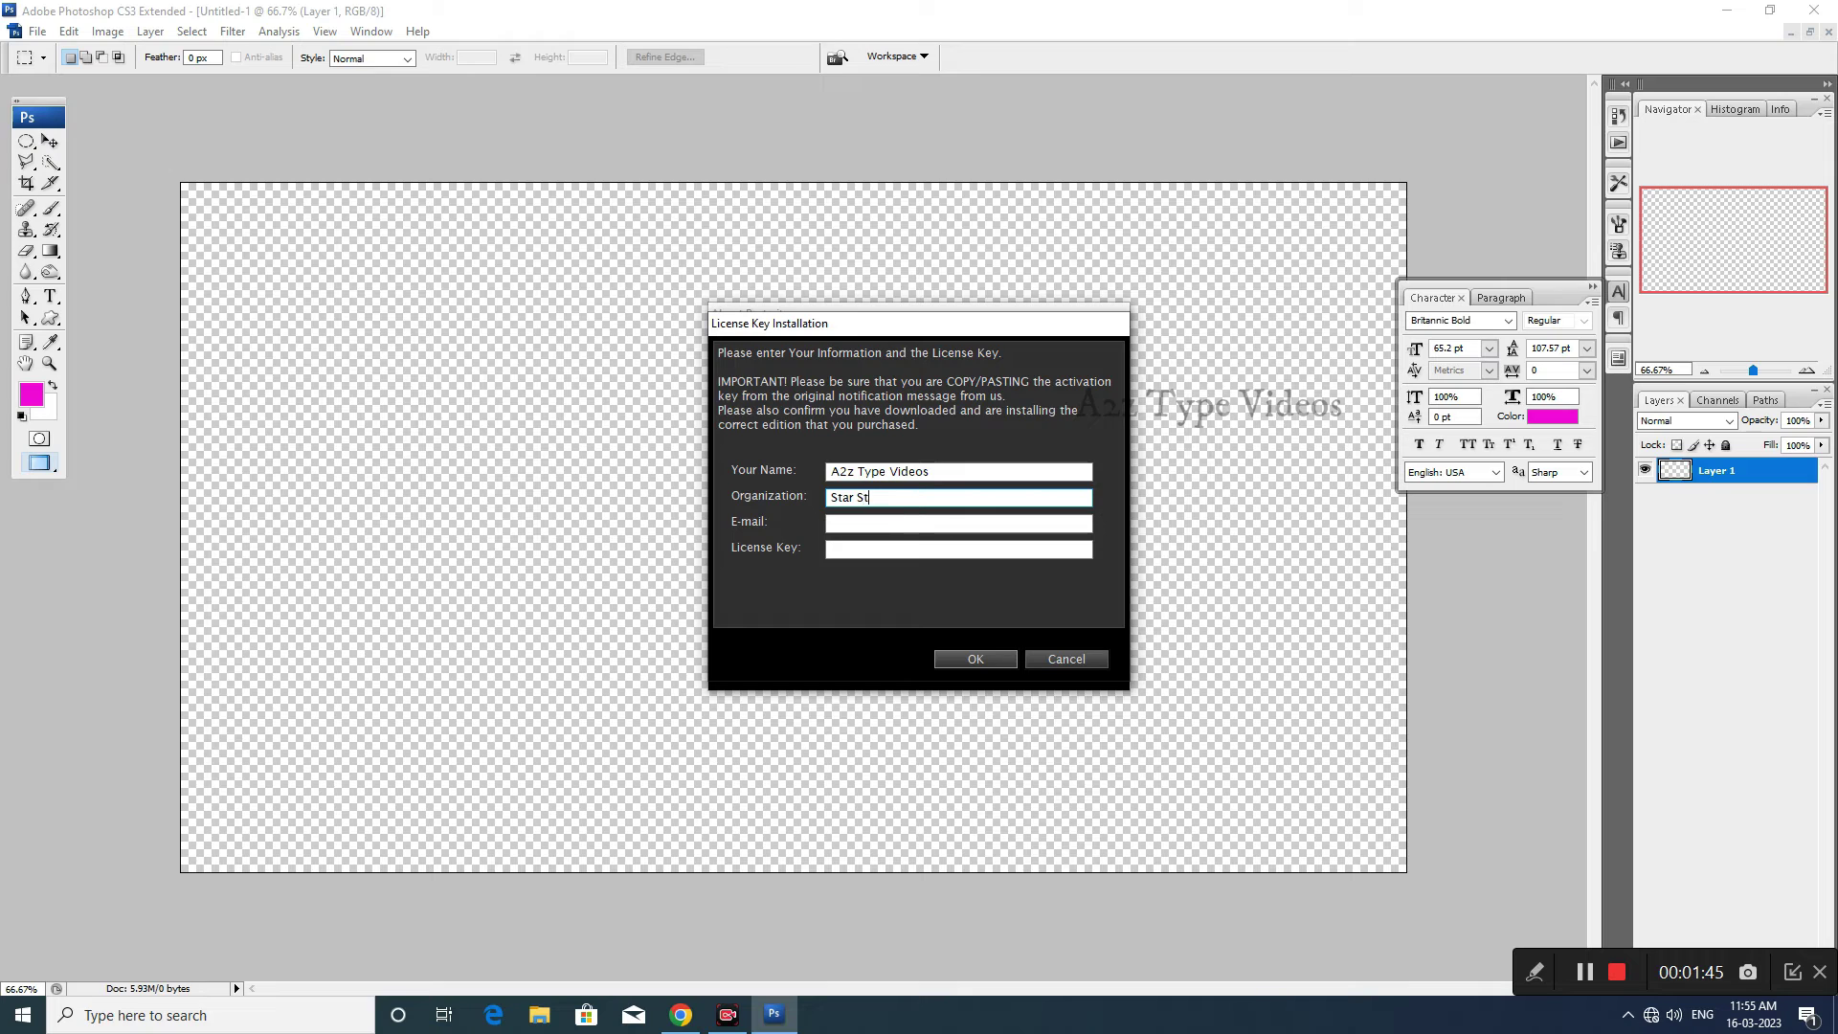
{"action": "type", "text": "dio"}
{"action": "type", "text": "phy"}
{"action": "key", "text": "Tab"}
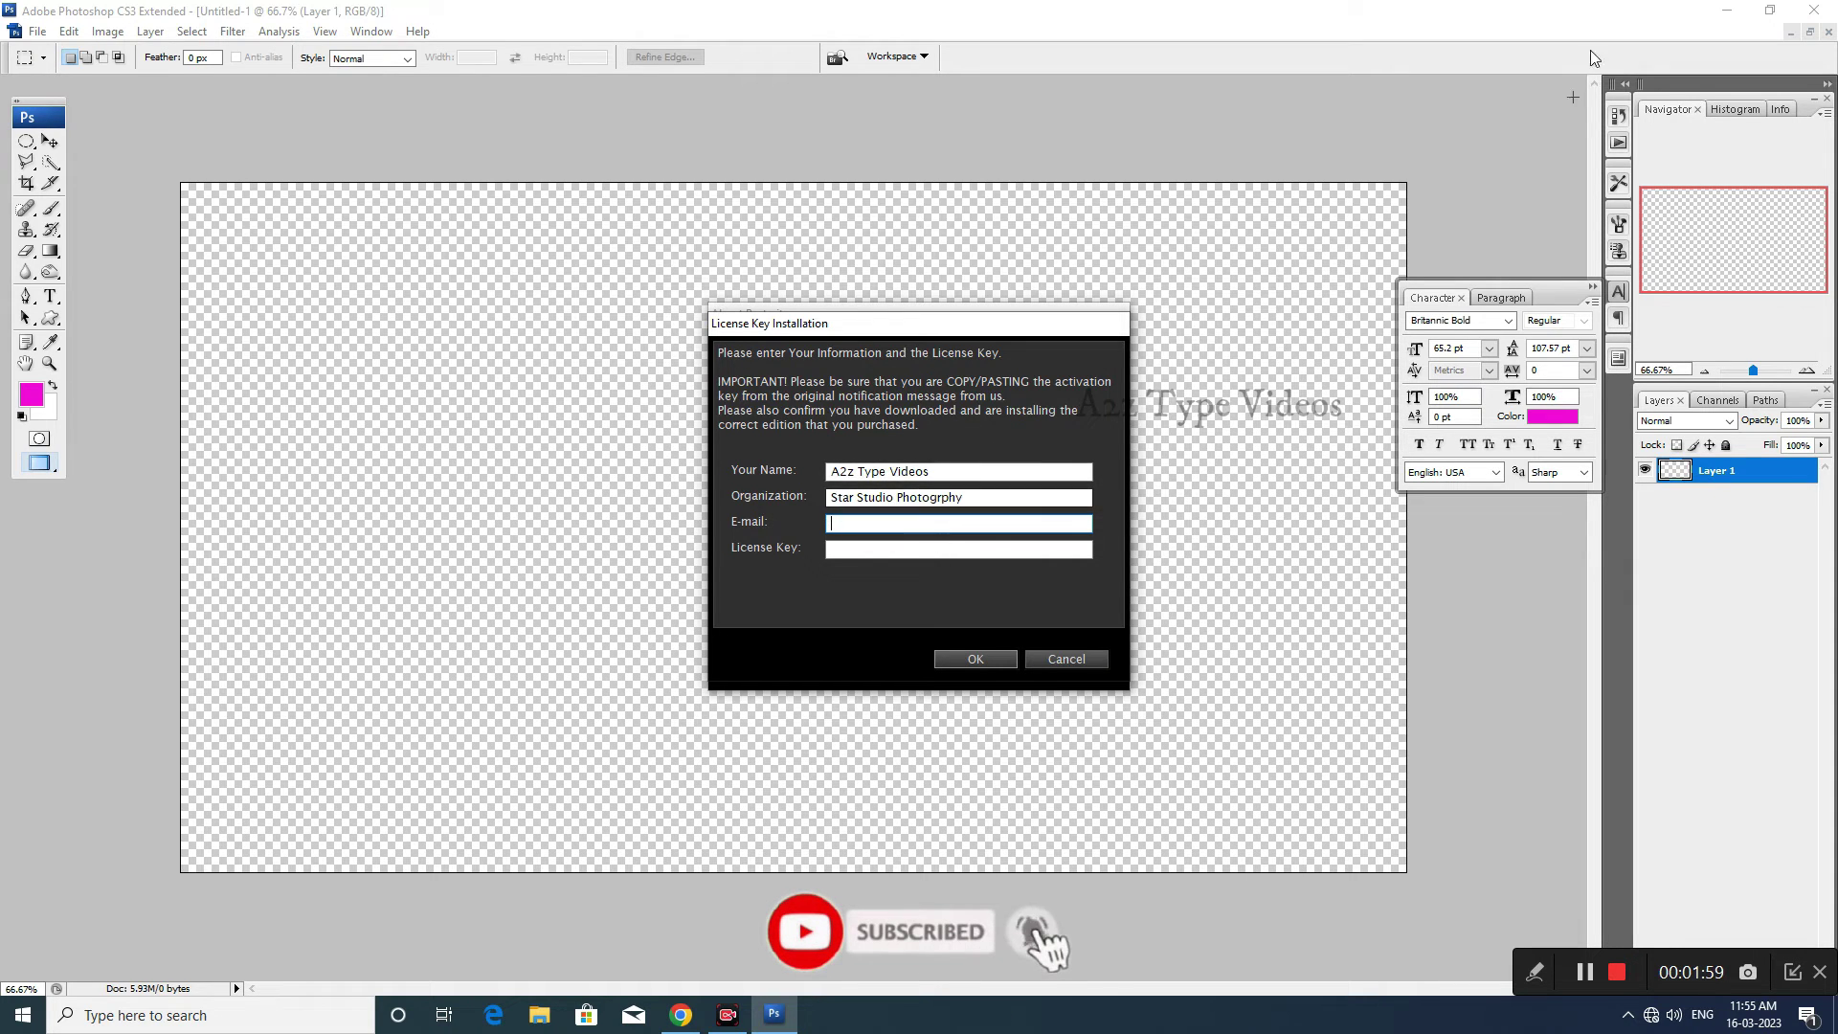
{"action": "left_click", "coordinate": [1725, 11]}
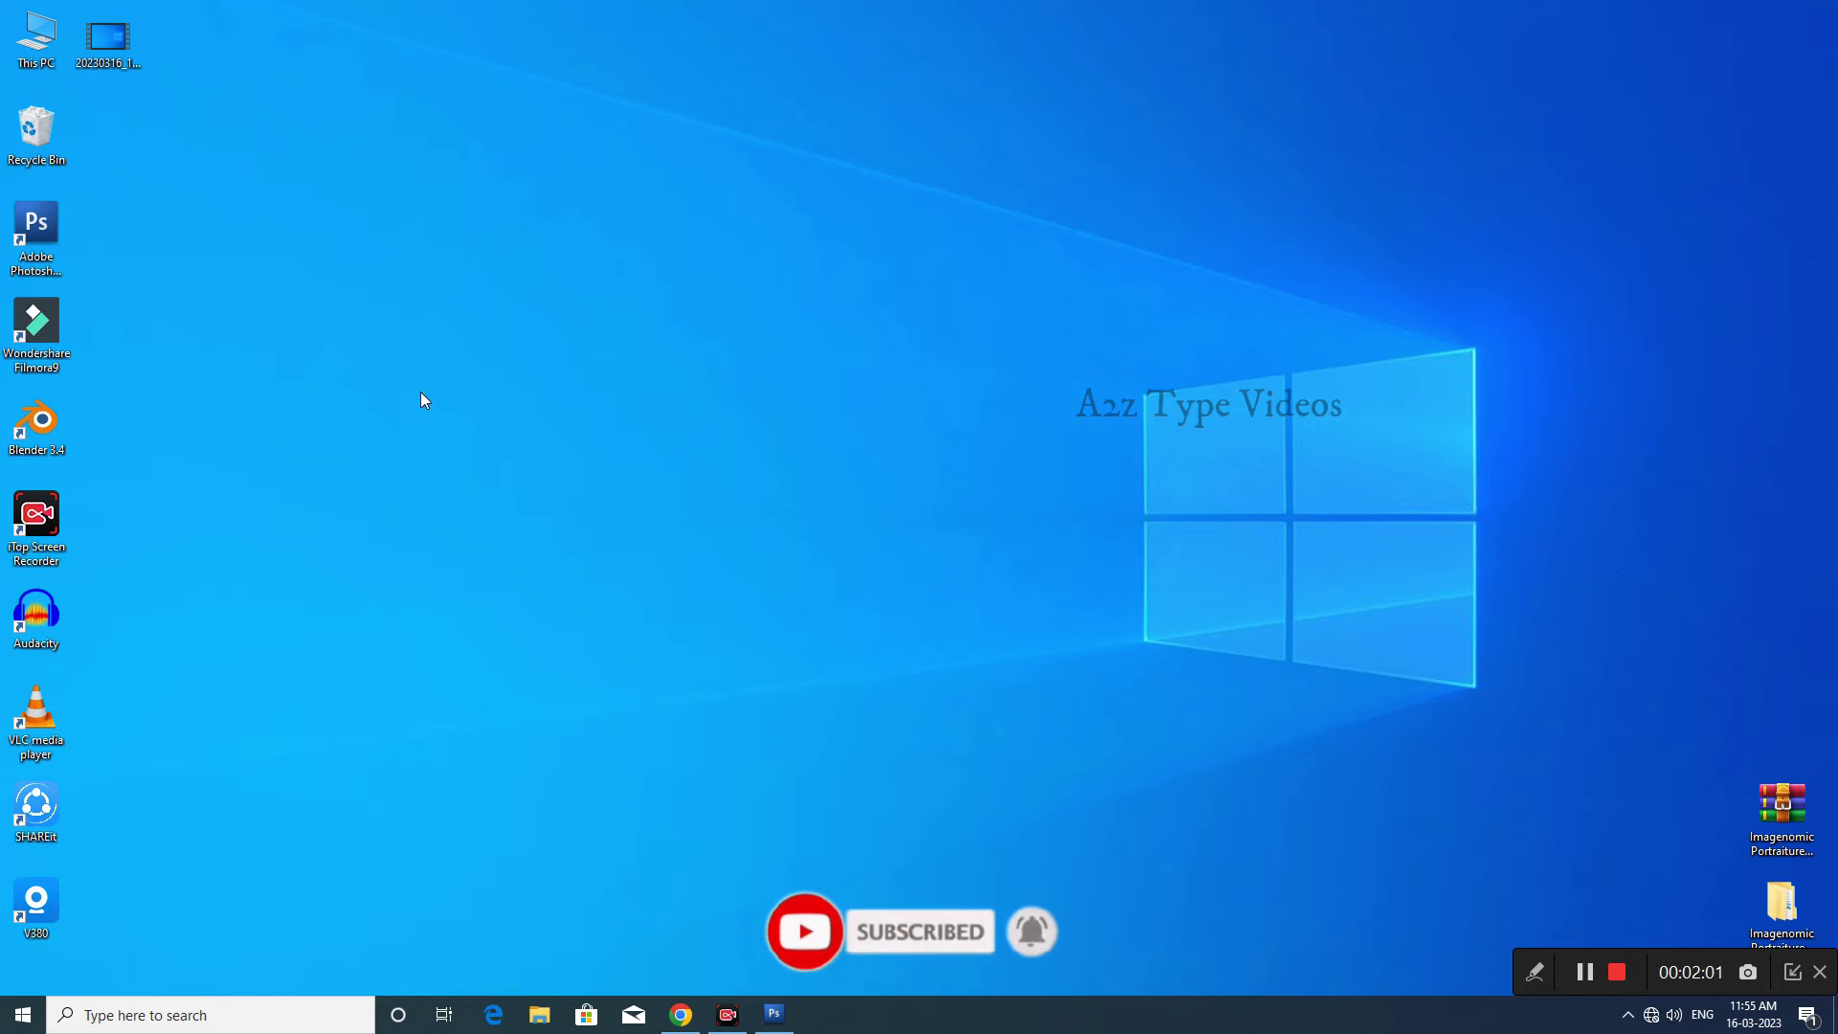
Open the serial file in Imagenomic Portraiture 2.3.3 windows > Build 2330
{"action": "double_click", "coordinate": [1771, 919]}
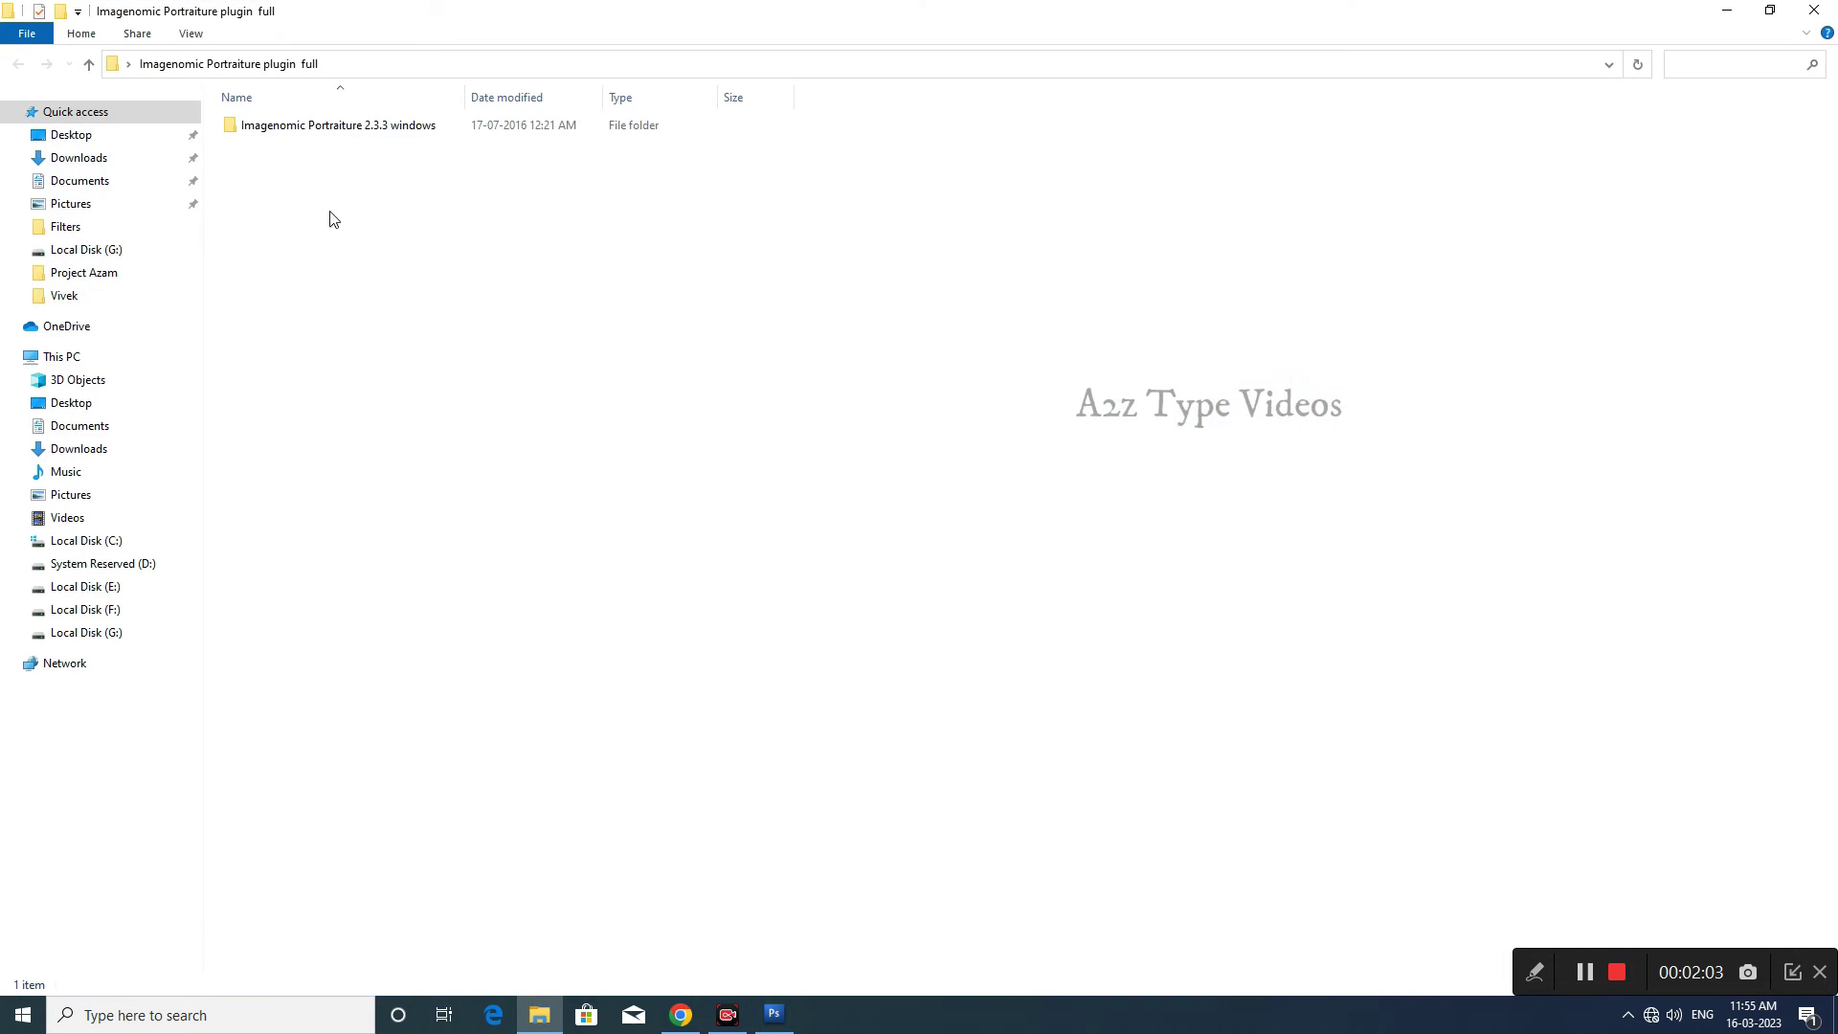
{"action": "double_click", "coordinate": [299, 129]}
{"action": "double_click", "coordinate": [274, 146]}
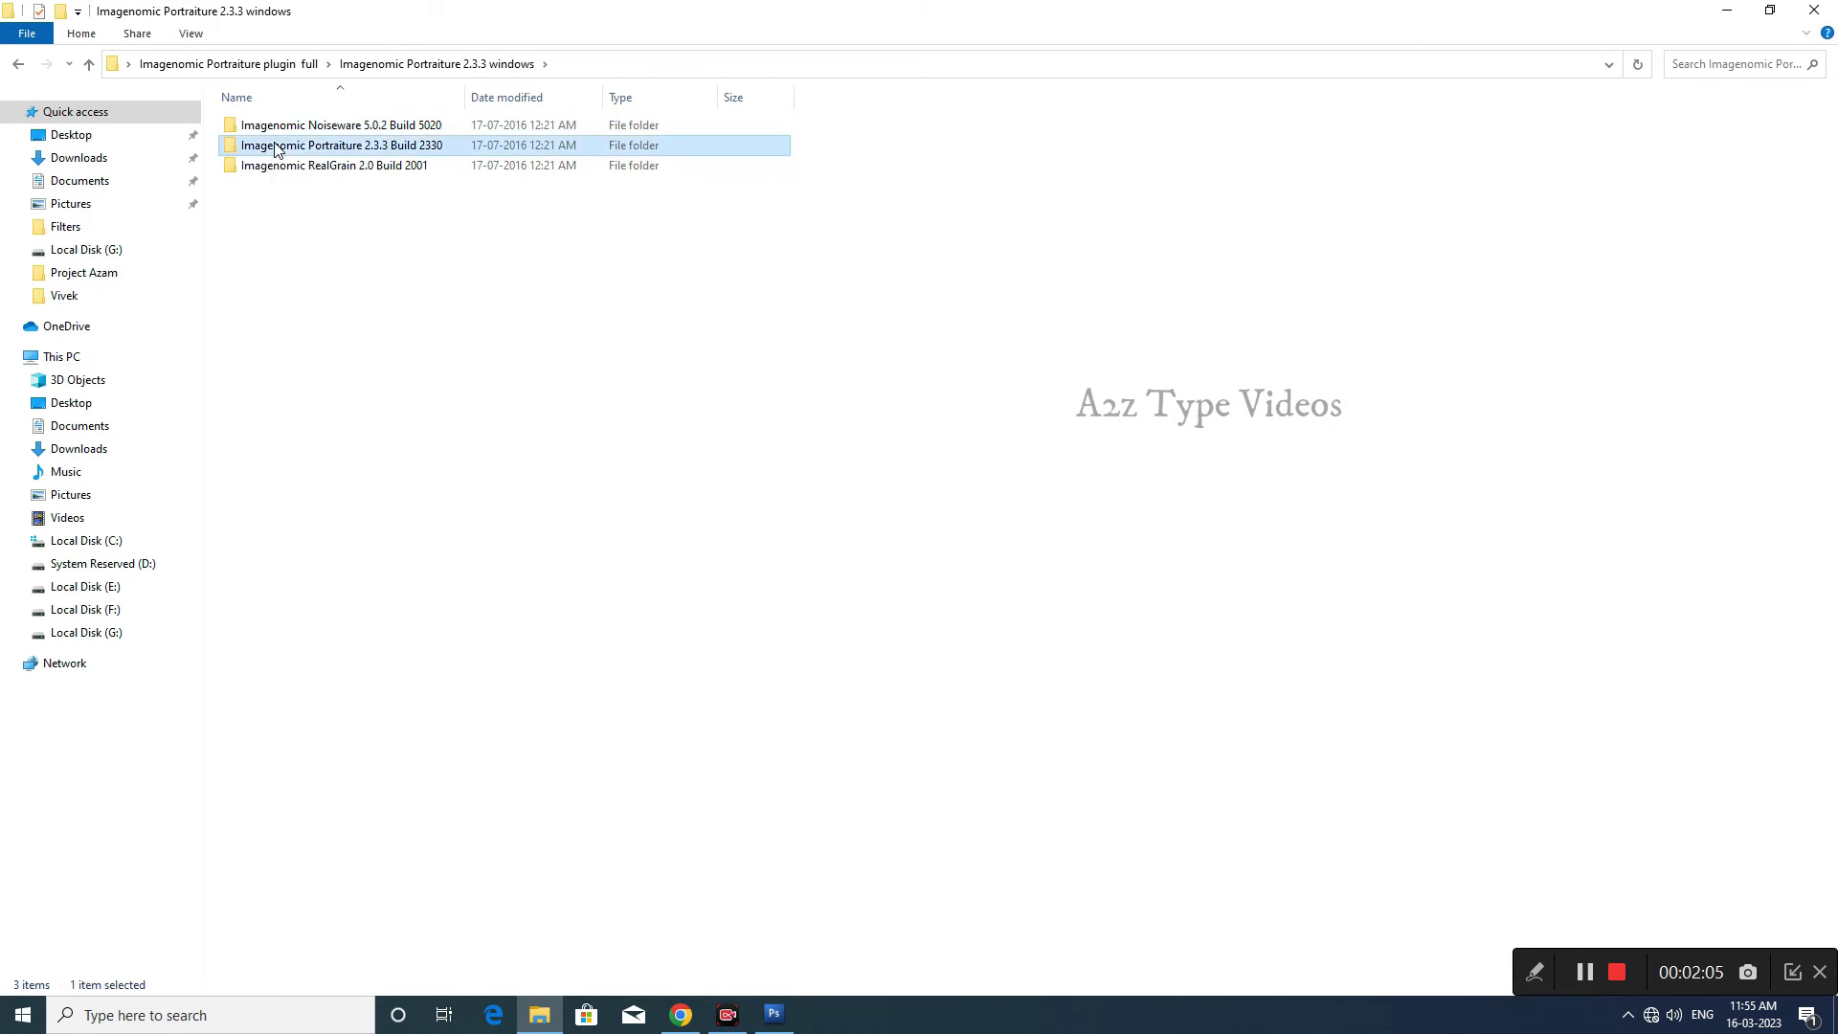
{"action": "double_click", "coordinate": [266, 146]}
Copy the serial key from Notepad and bring Photoshop's license form back
{"action": "double_click", "coordinate": [469, 127]}
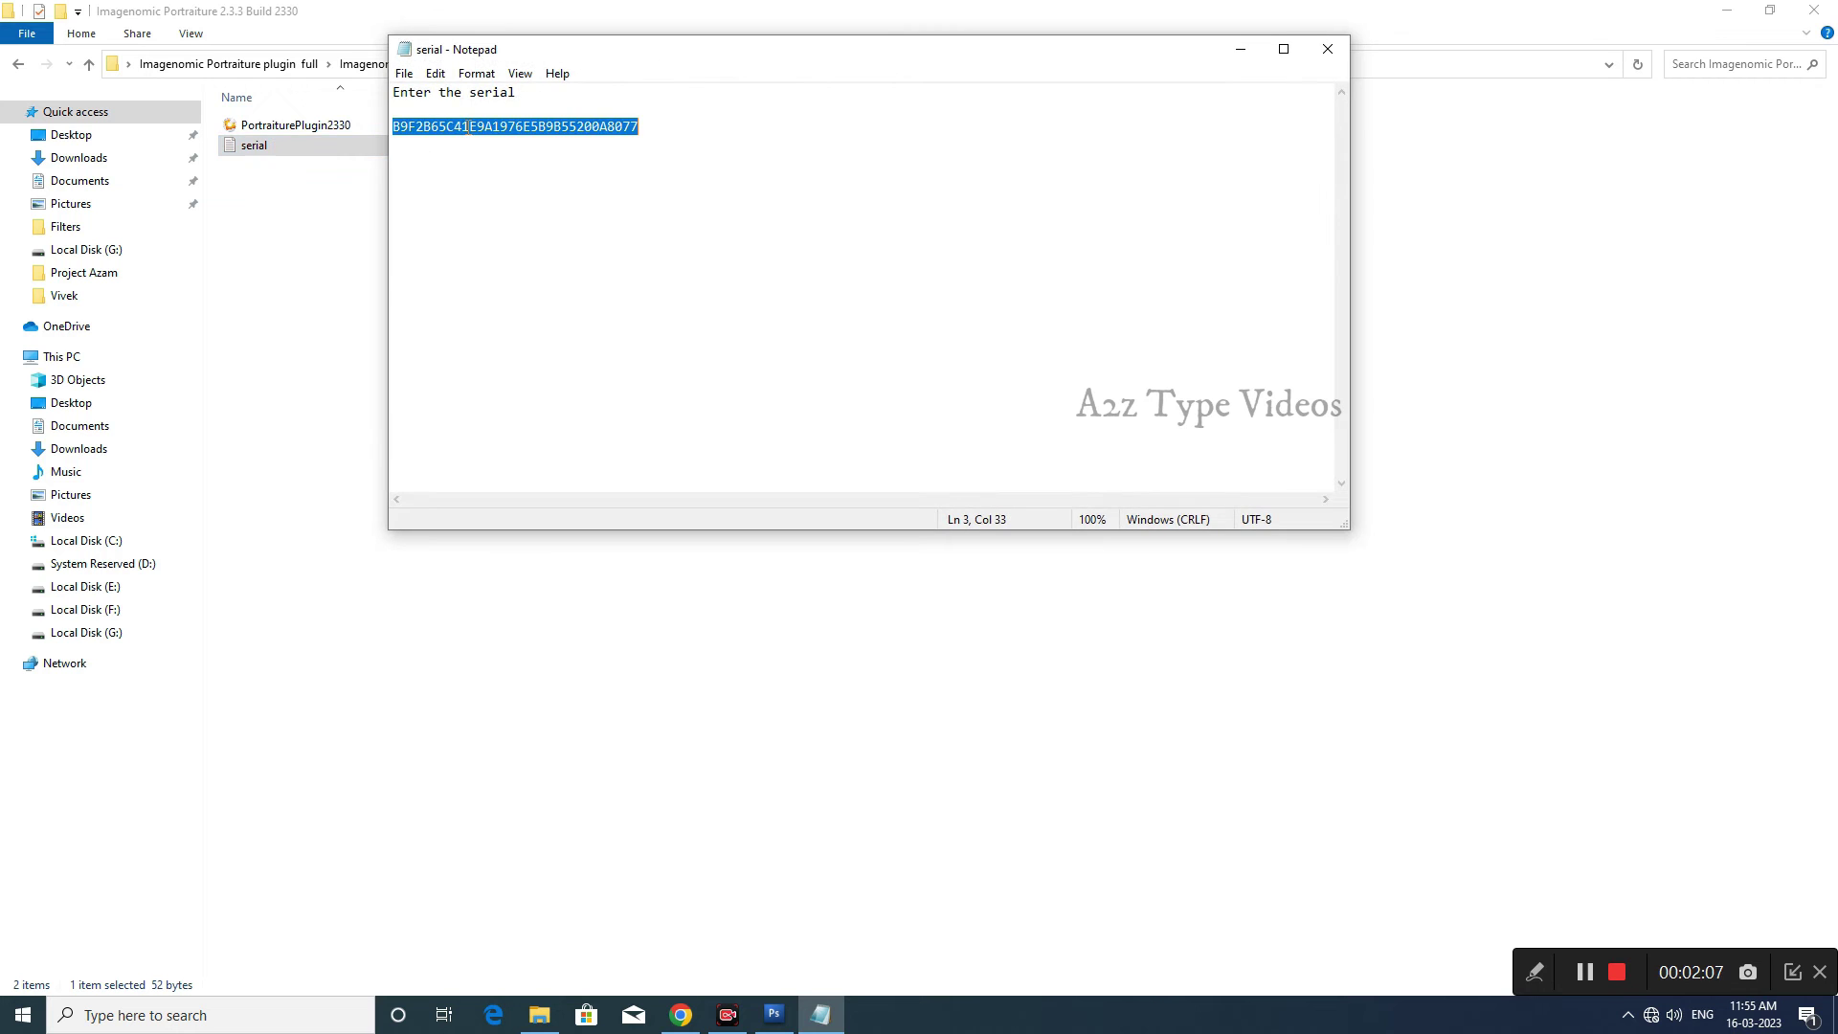
{"action": "right_click", "coordinate": [468, 128]}
{"action": "left_click", "coordinate": [483, 188]}
{"action": "left_click", "coordinate": [774, 1015]}
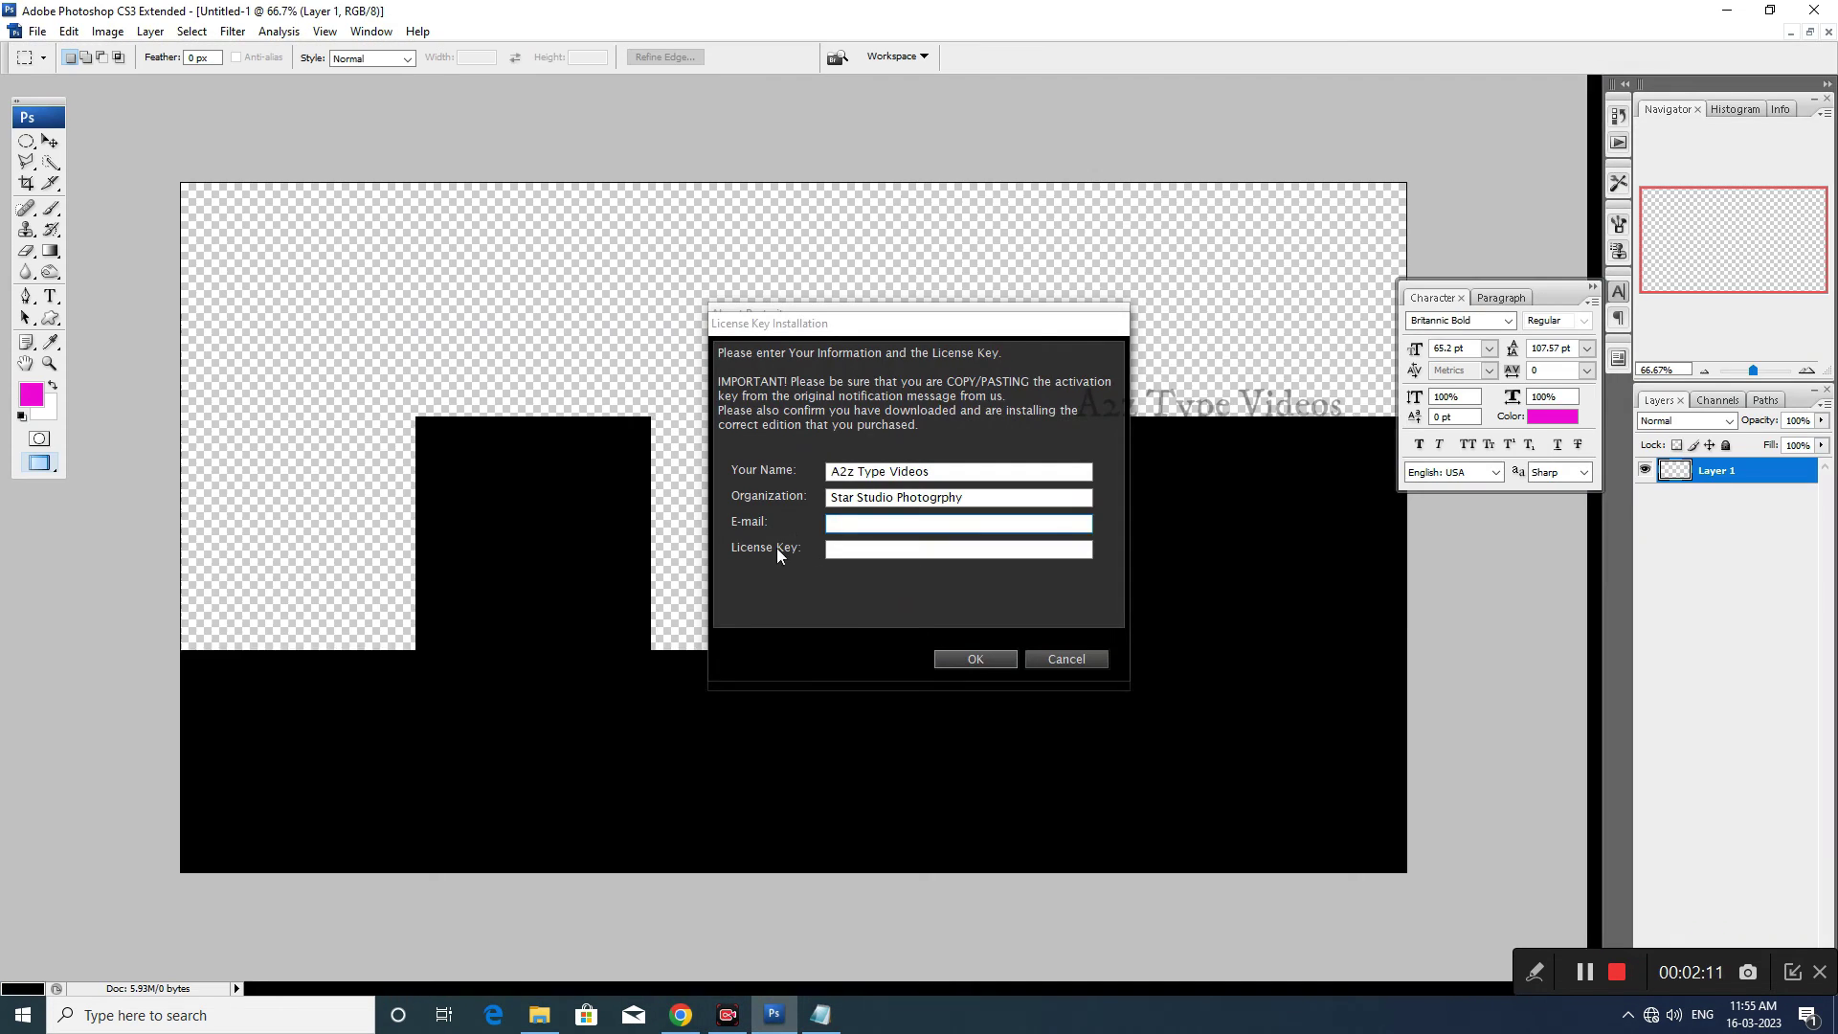
Paste the serial as the License Key, enter the e-mail address, and confirm the license
{"action": "right_click", "coordinate": [832, 546]}
{"action": "left_click", "coordinate": [869, 611]}
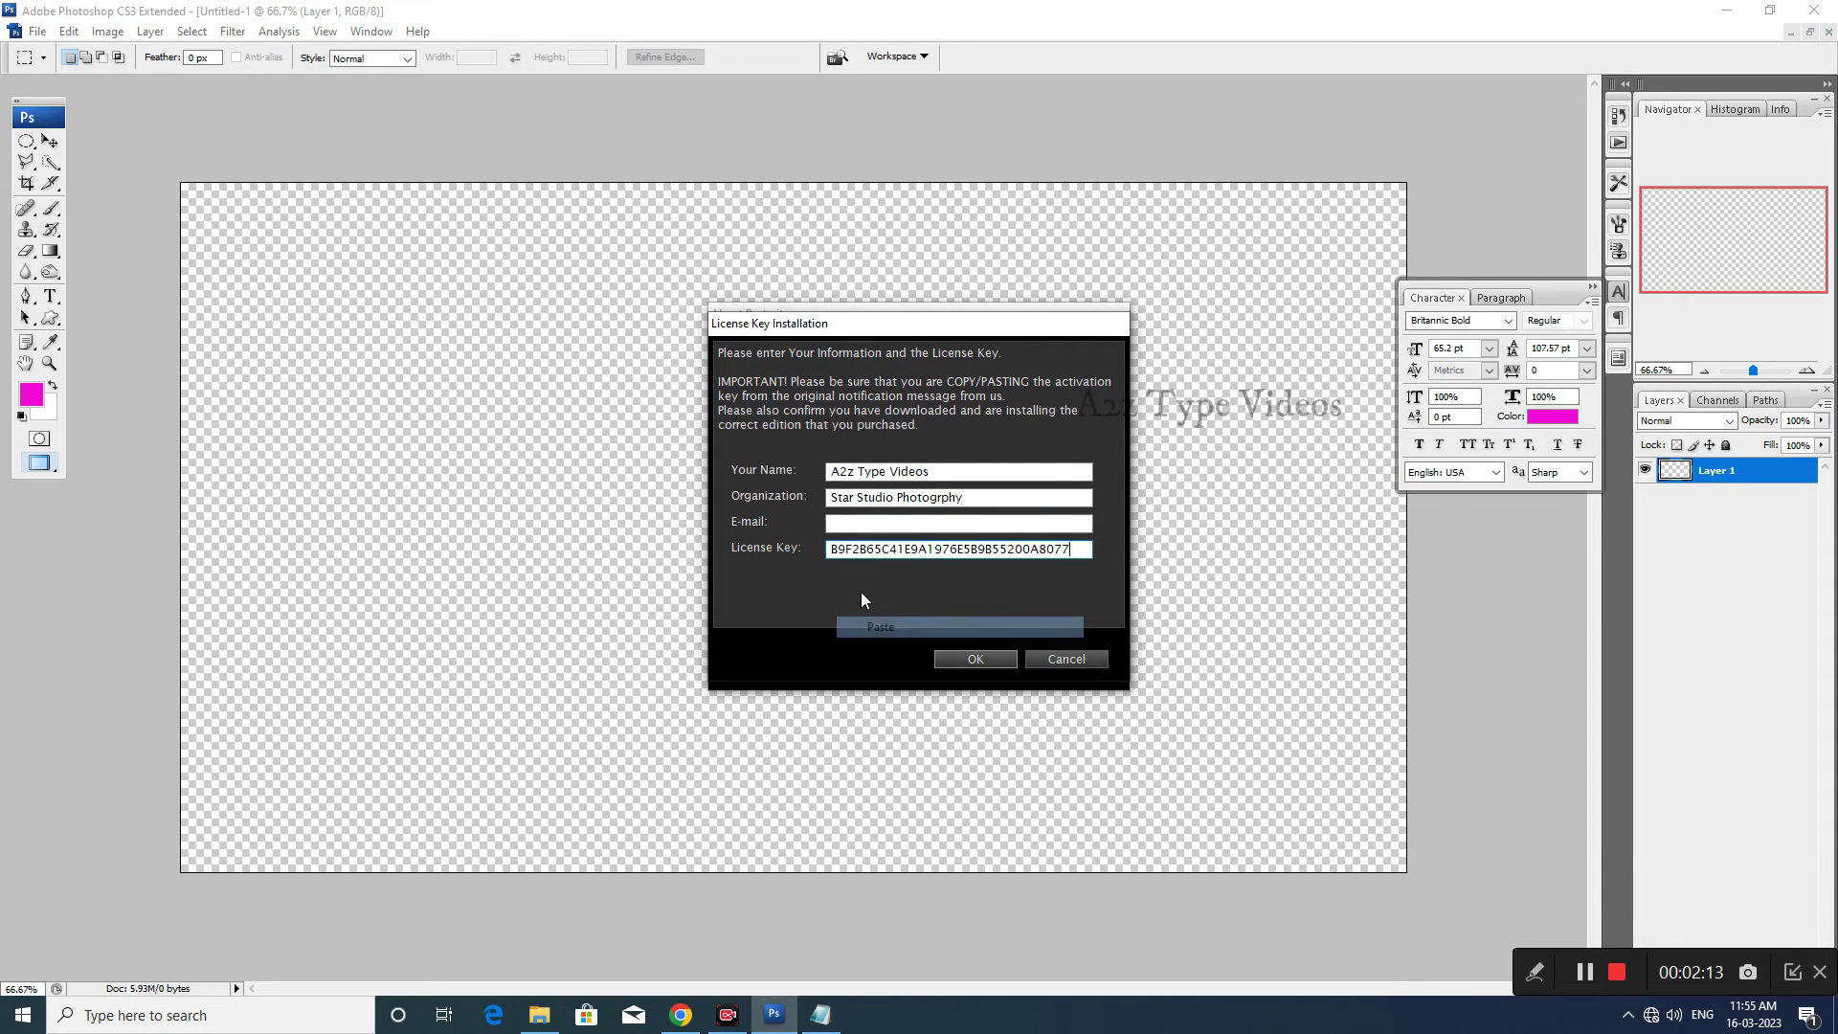
{"action": "left_click", "coordinate": [850, 525]}
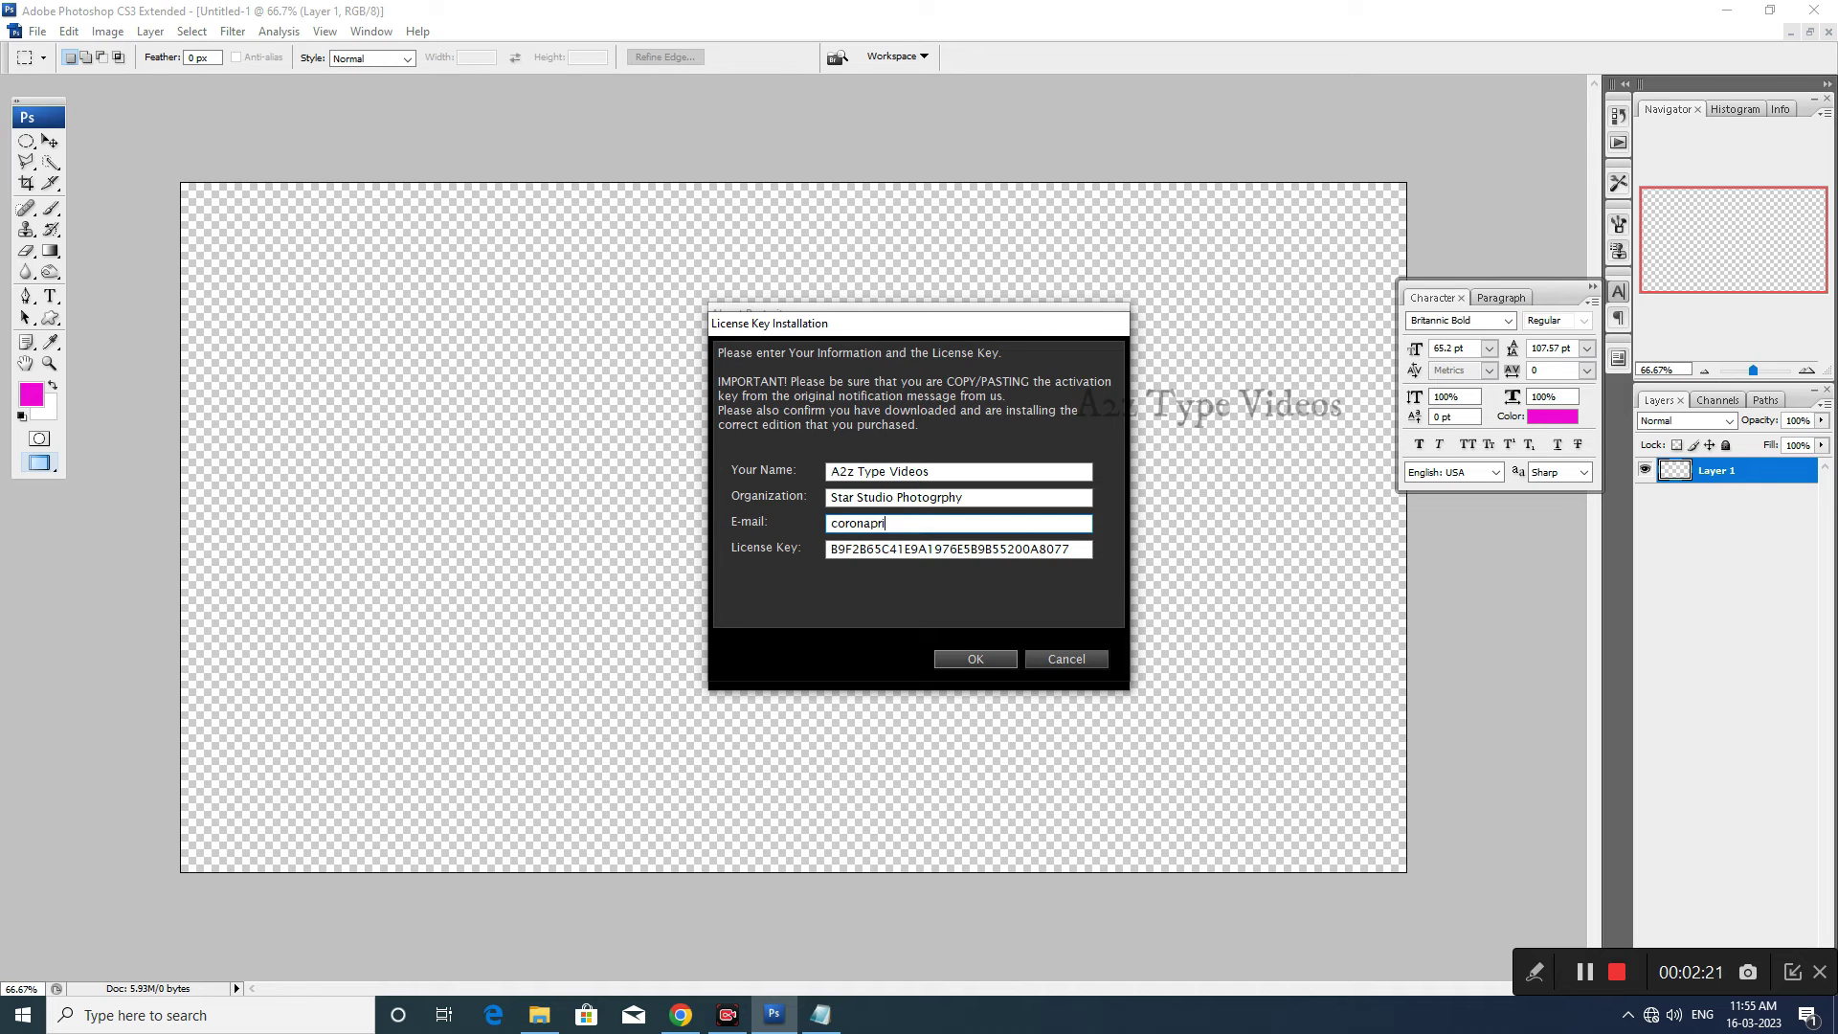
{"action": "left_click", "coordinate": [969, 658]}
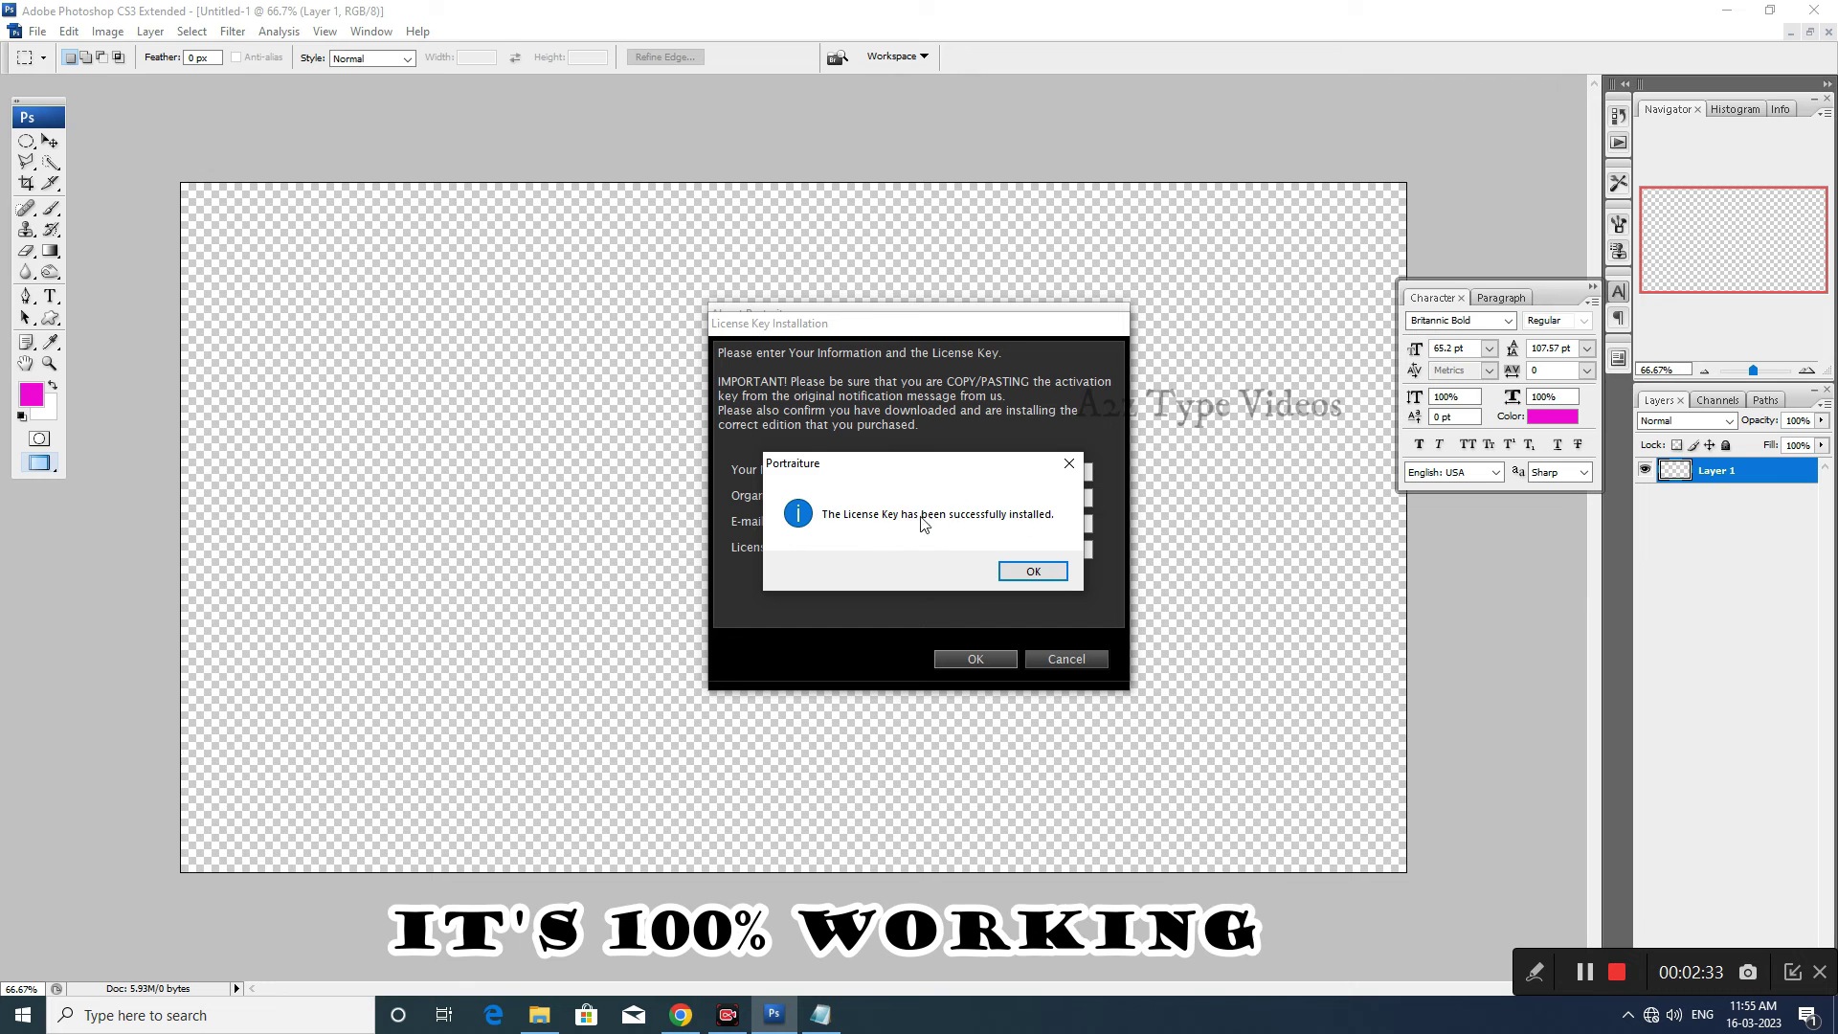
{"action": "left_click", "coordinate": [1034, 573]}
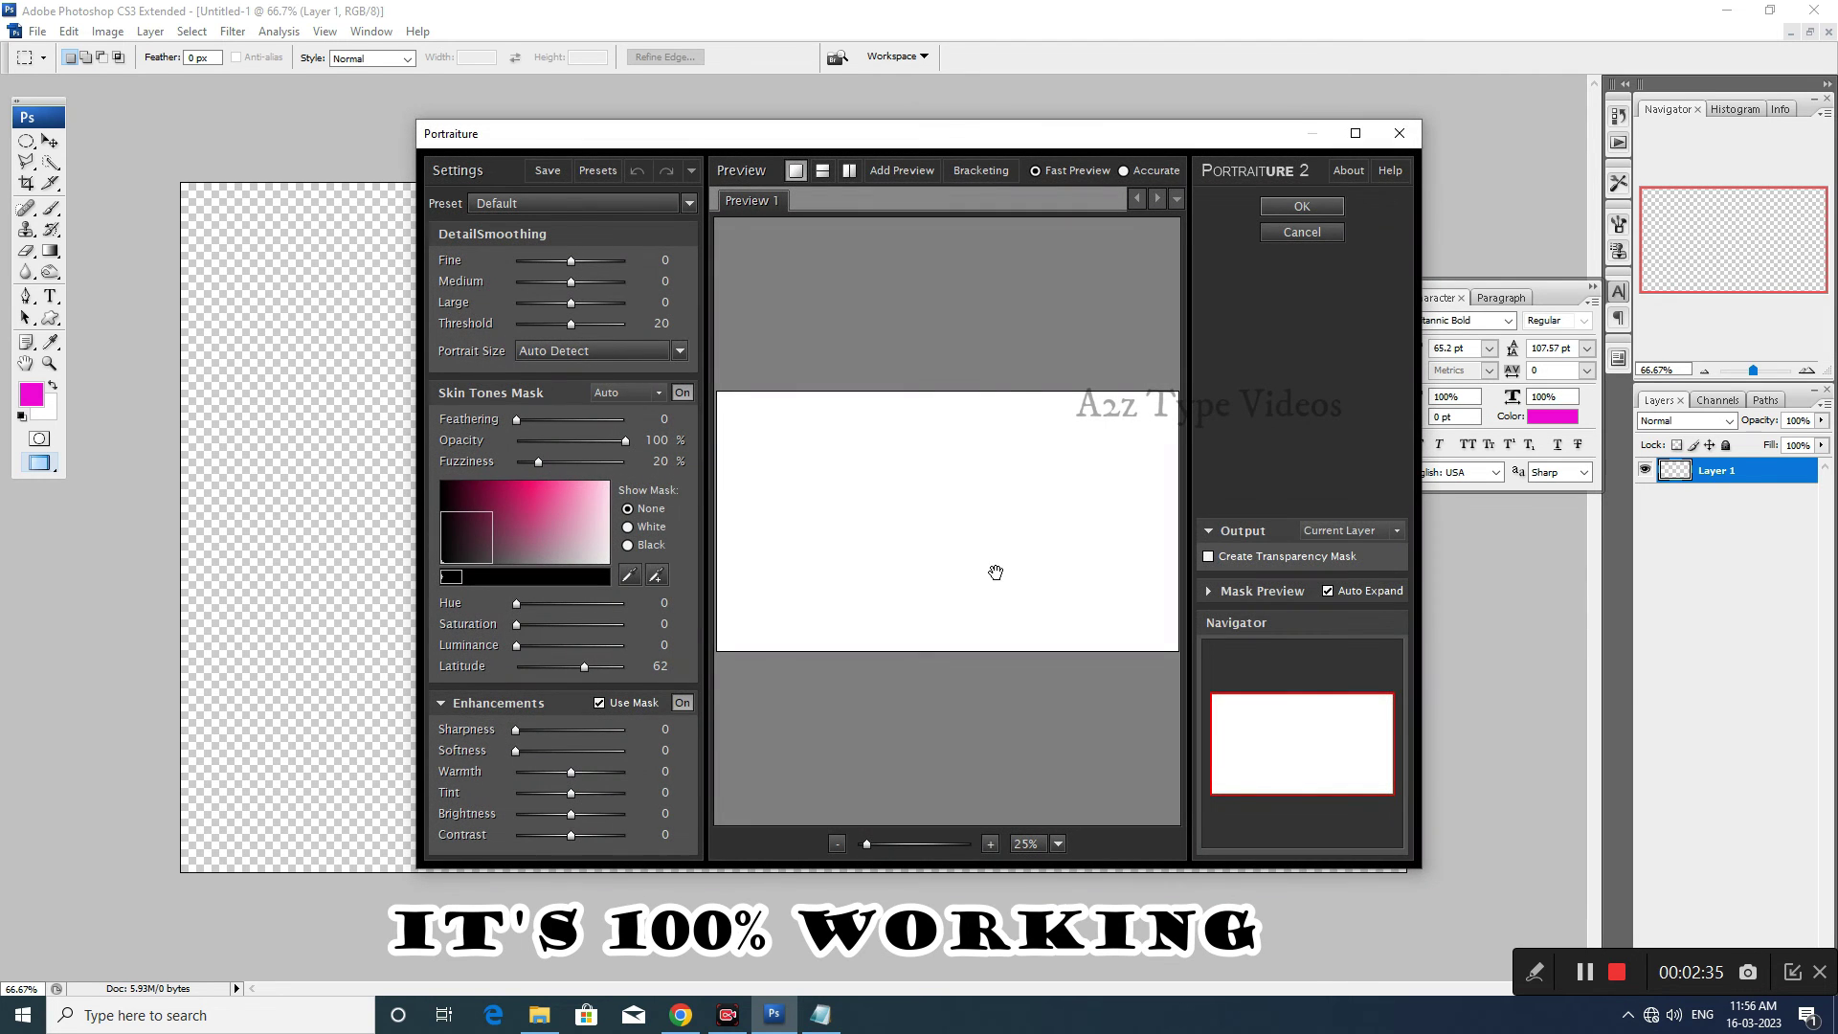
Close Portraiture and Untitled-1 without saving, then open download.jpg in Photoshop
{"action": "left_click", "coordinate": [1294, 206]}
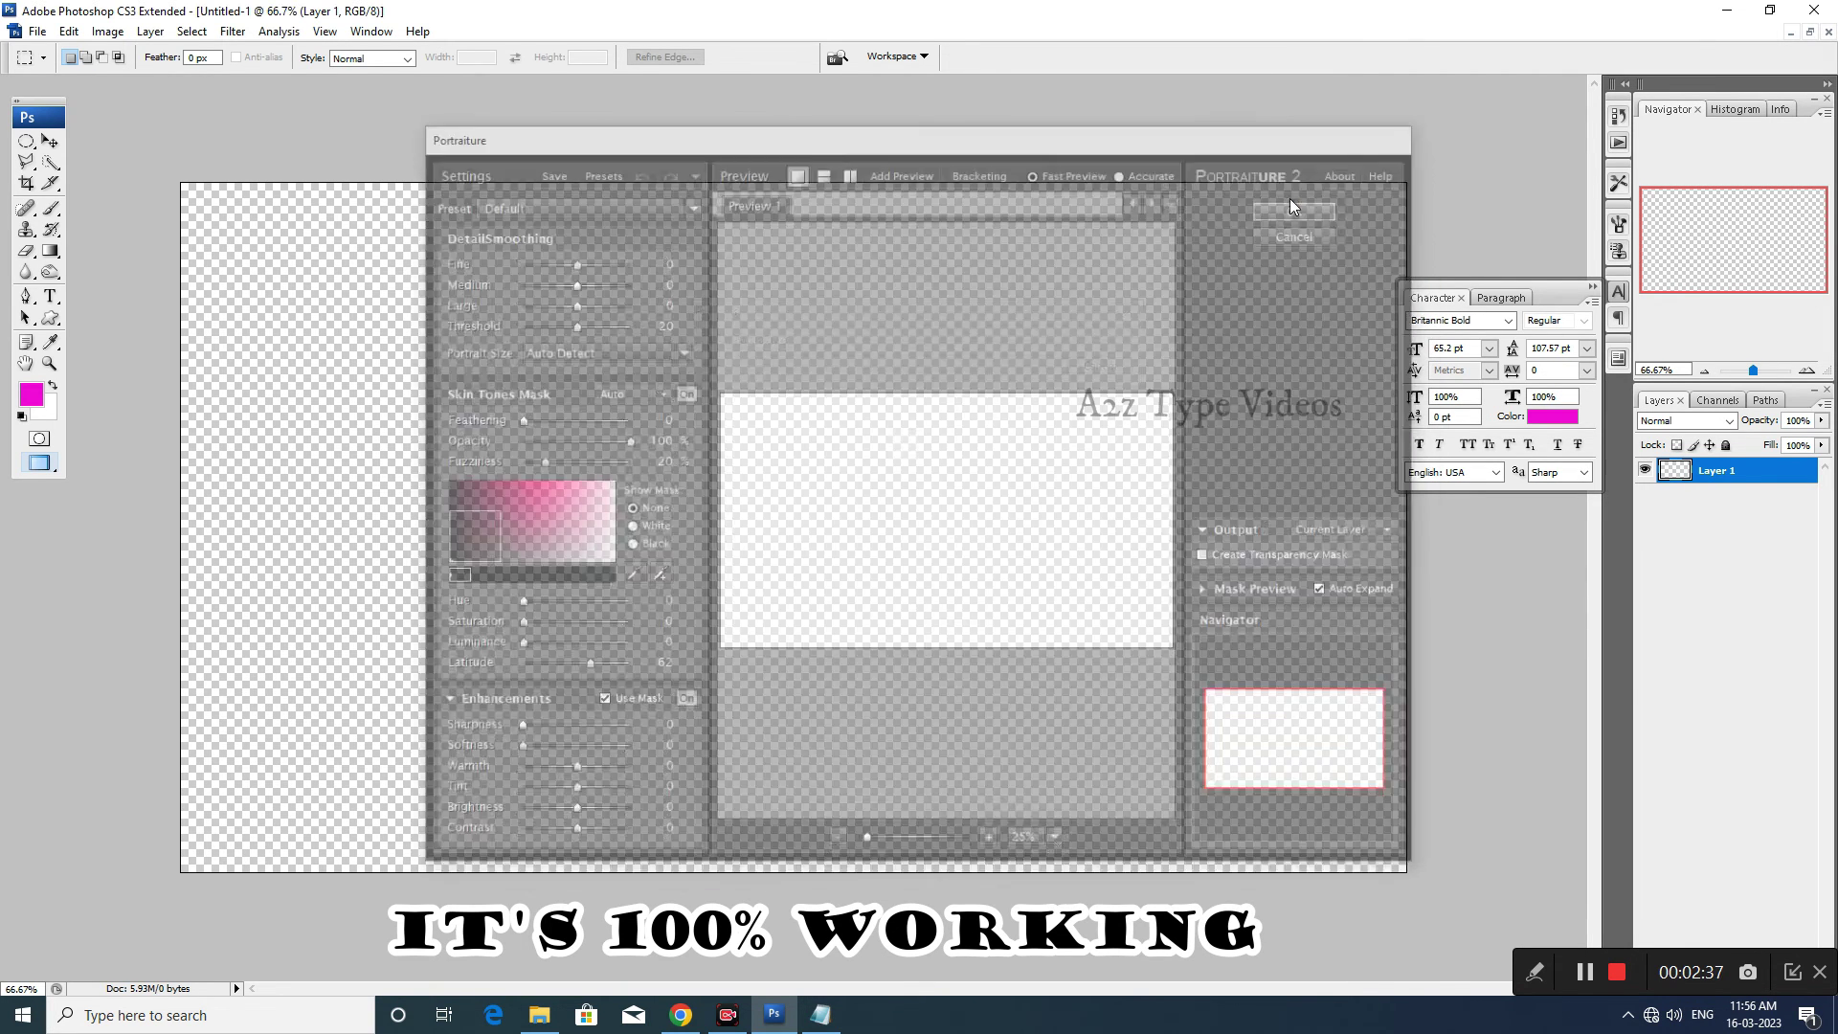
{"action": "left_click", "coordinate": [1828, 32]}
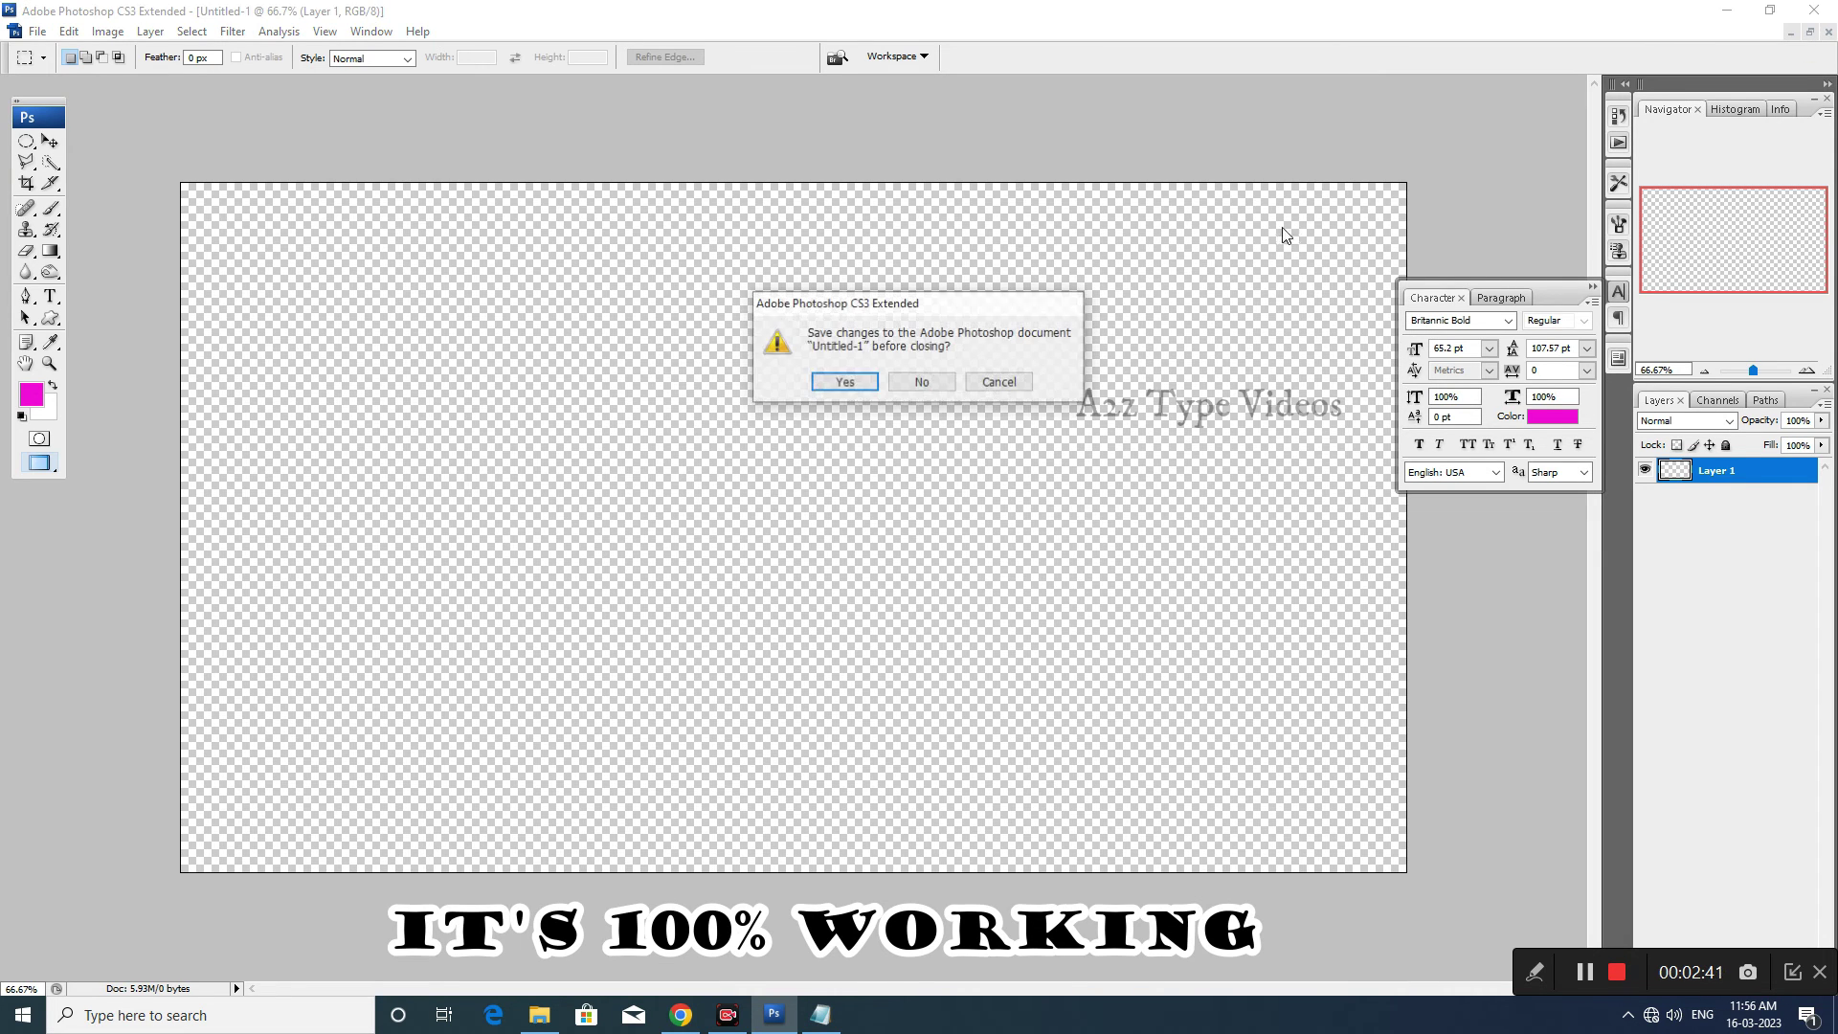
{"action": "left_click", "coordinate": [924, 386]}
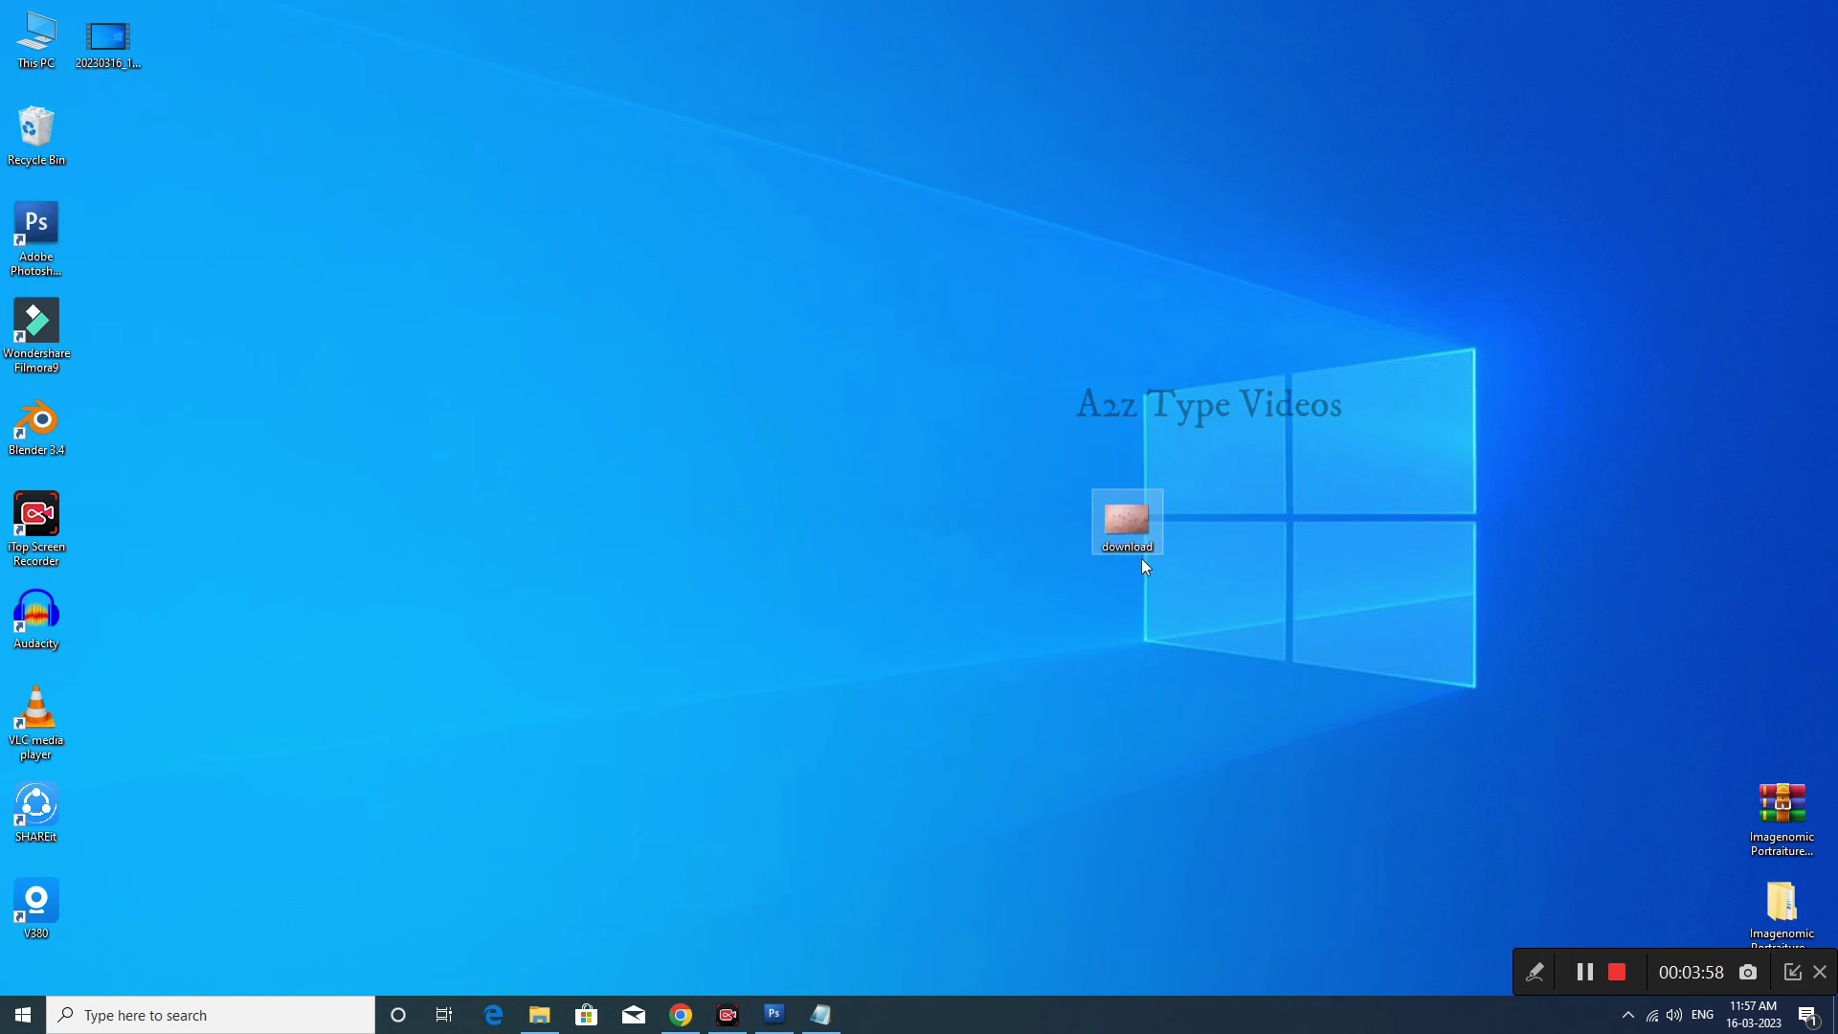
{"action": "mouse_move", "coordinate": [1142, 559]}
{"action": "left_mouse_down"}
{"action": "mouse_move", "coordinate": [832, 668]}
{"action": "mouse_move", "coordinate": [807, 653]}
{"action": "left_mouse_up"}
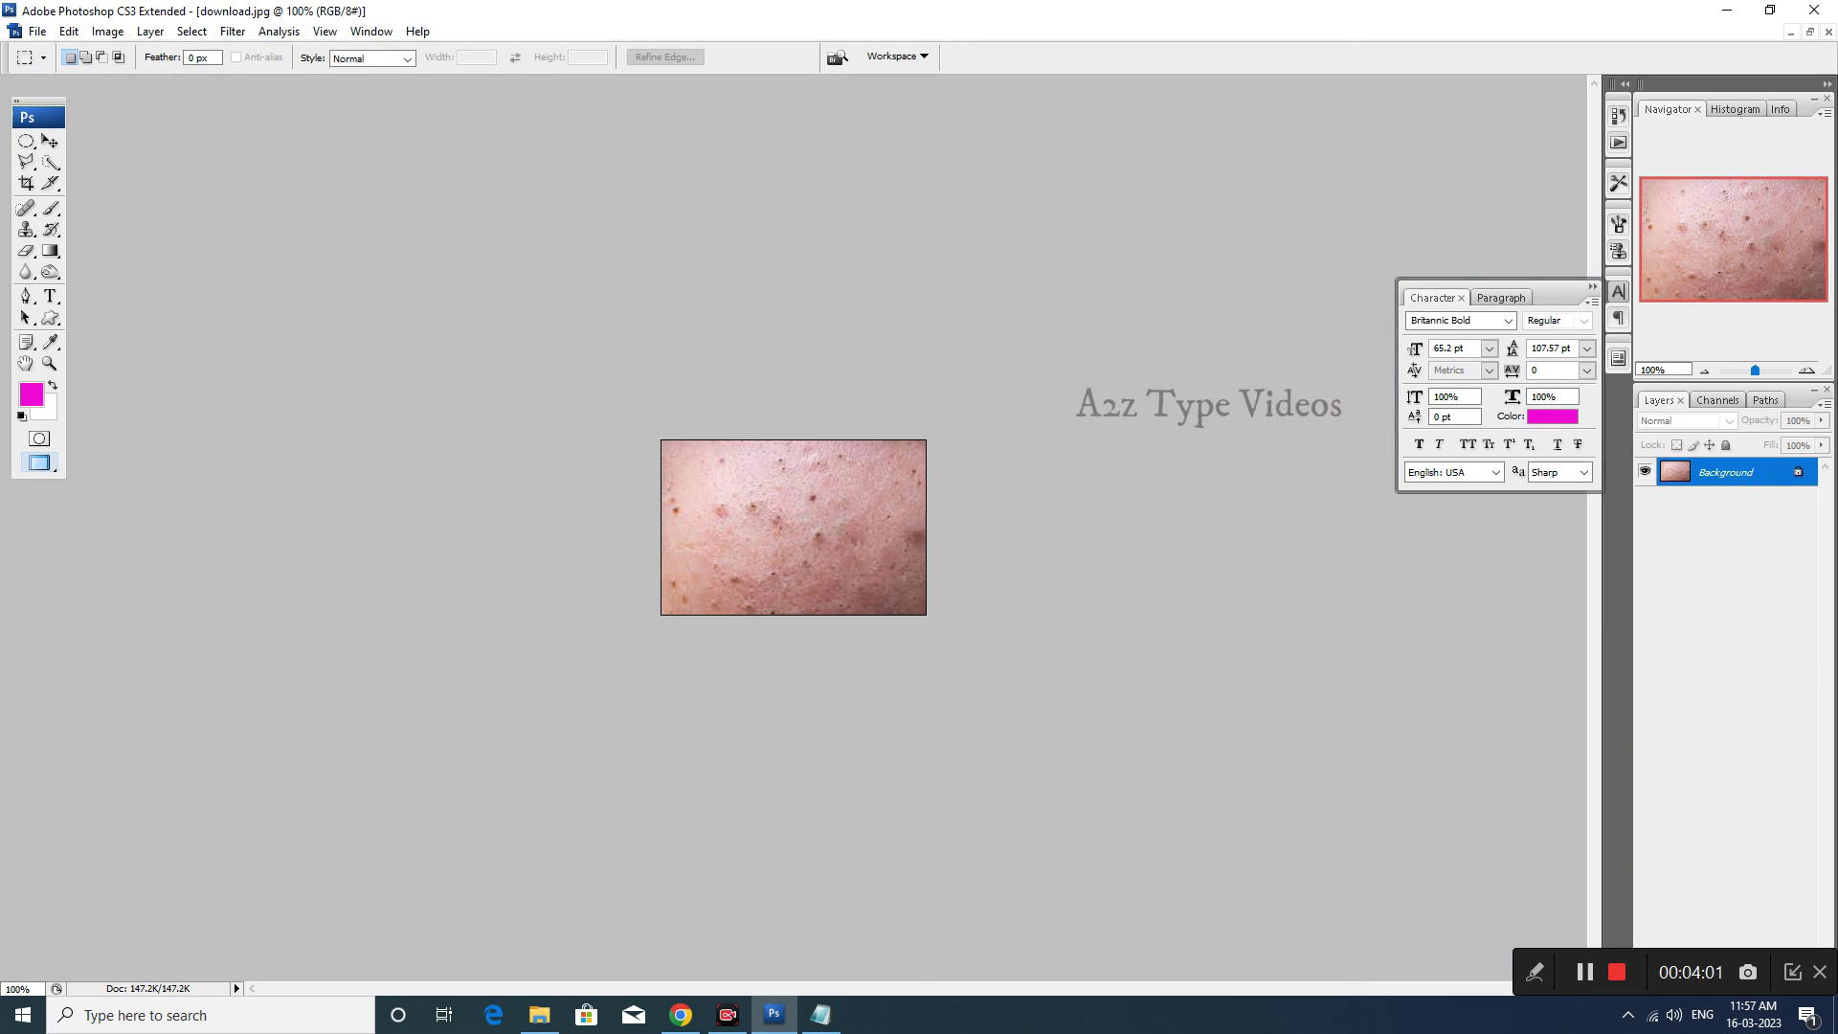
Launch Filter > Imagenomic > Portraiture on the download.jpg photo
{"action": "scroll", "coordinate": [781, 510], "scroll_direction": "up", "scroll_amount": 1}
{"action": "scroll", "coordinate": [781, 511], "scroll_direction": "up", "scroll_amount": 1}
{"action": "scroll", "coordinate": [781, 511], "scroll_direction": "down", "scroll_amount": 1}
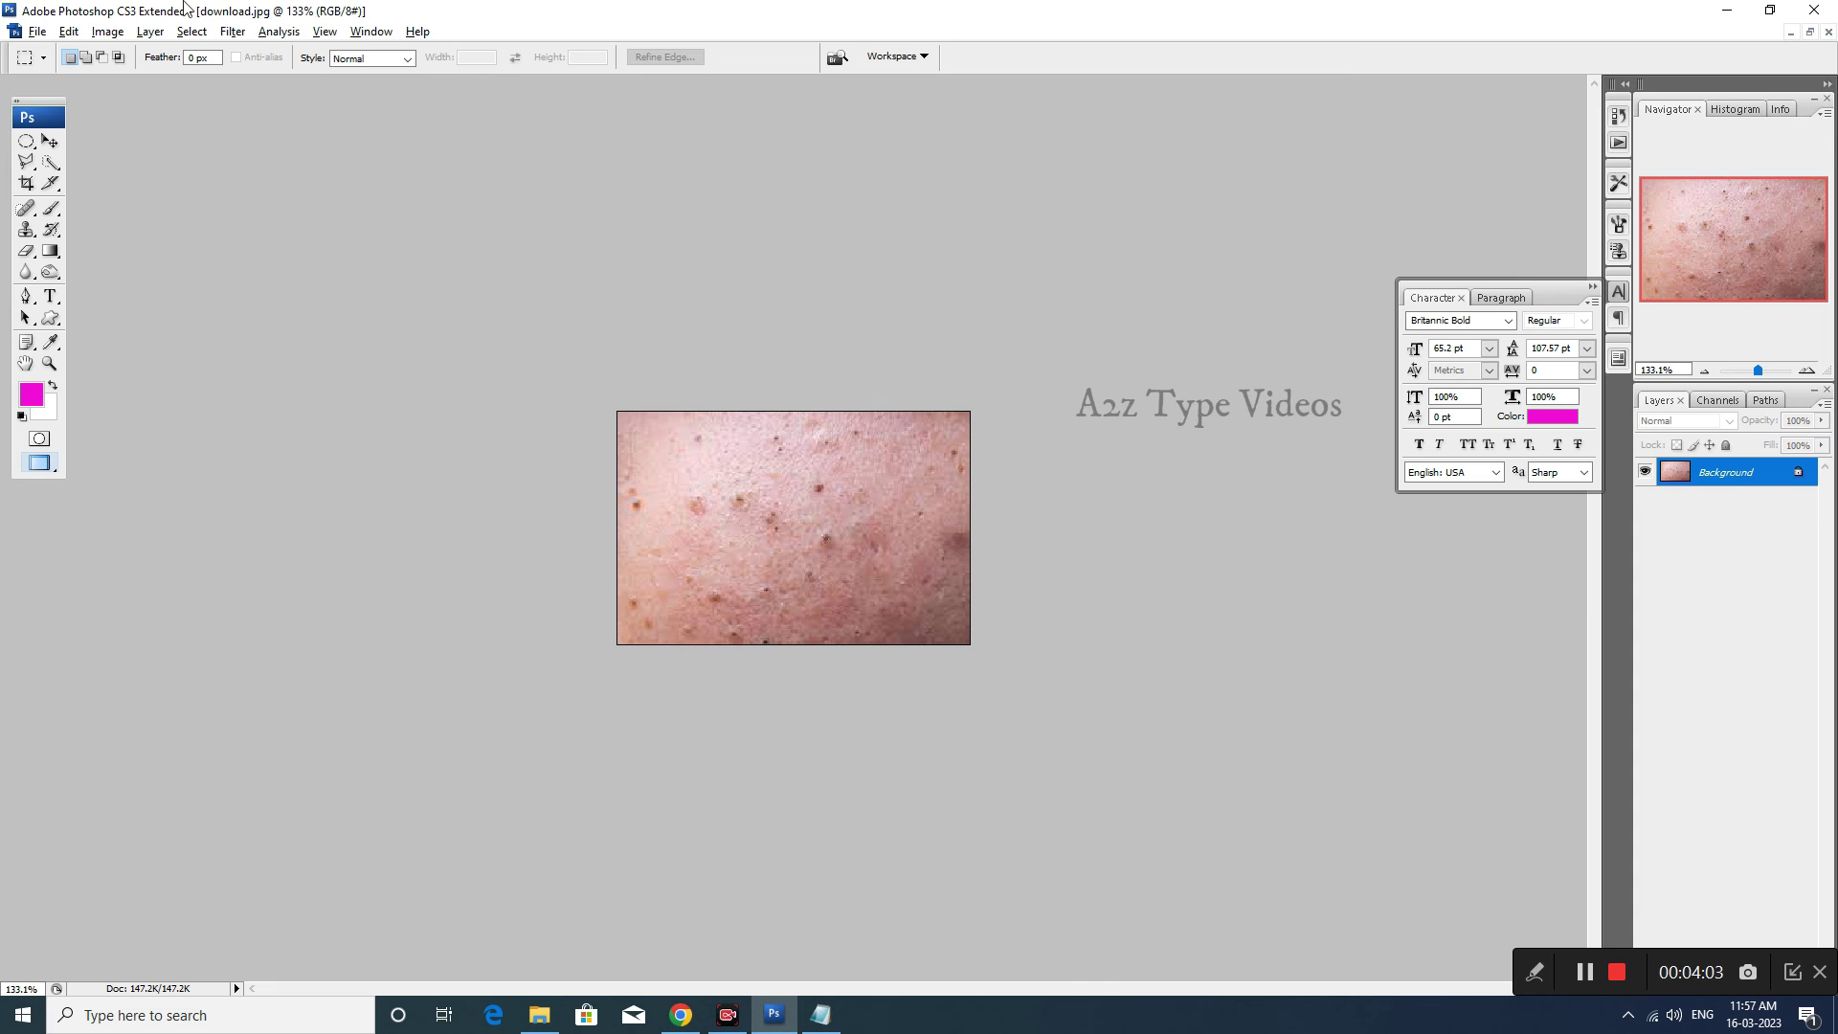
{"action": "left_click", "coordinate": [230, 32]}
{"action": "mouse_move", "coordinate": [266, 469]}
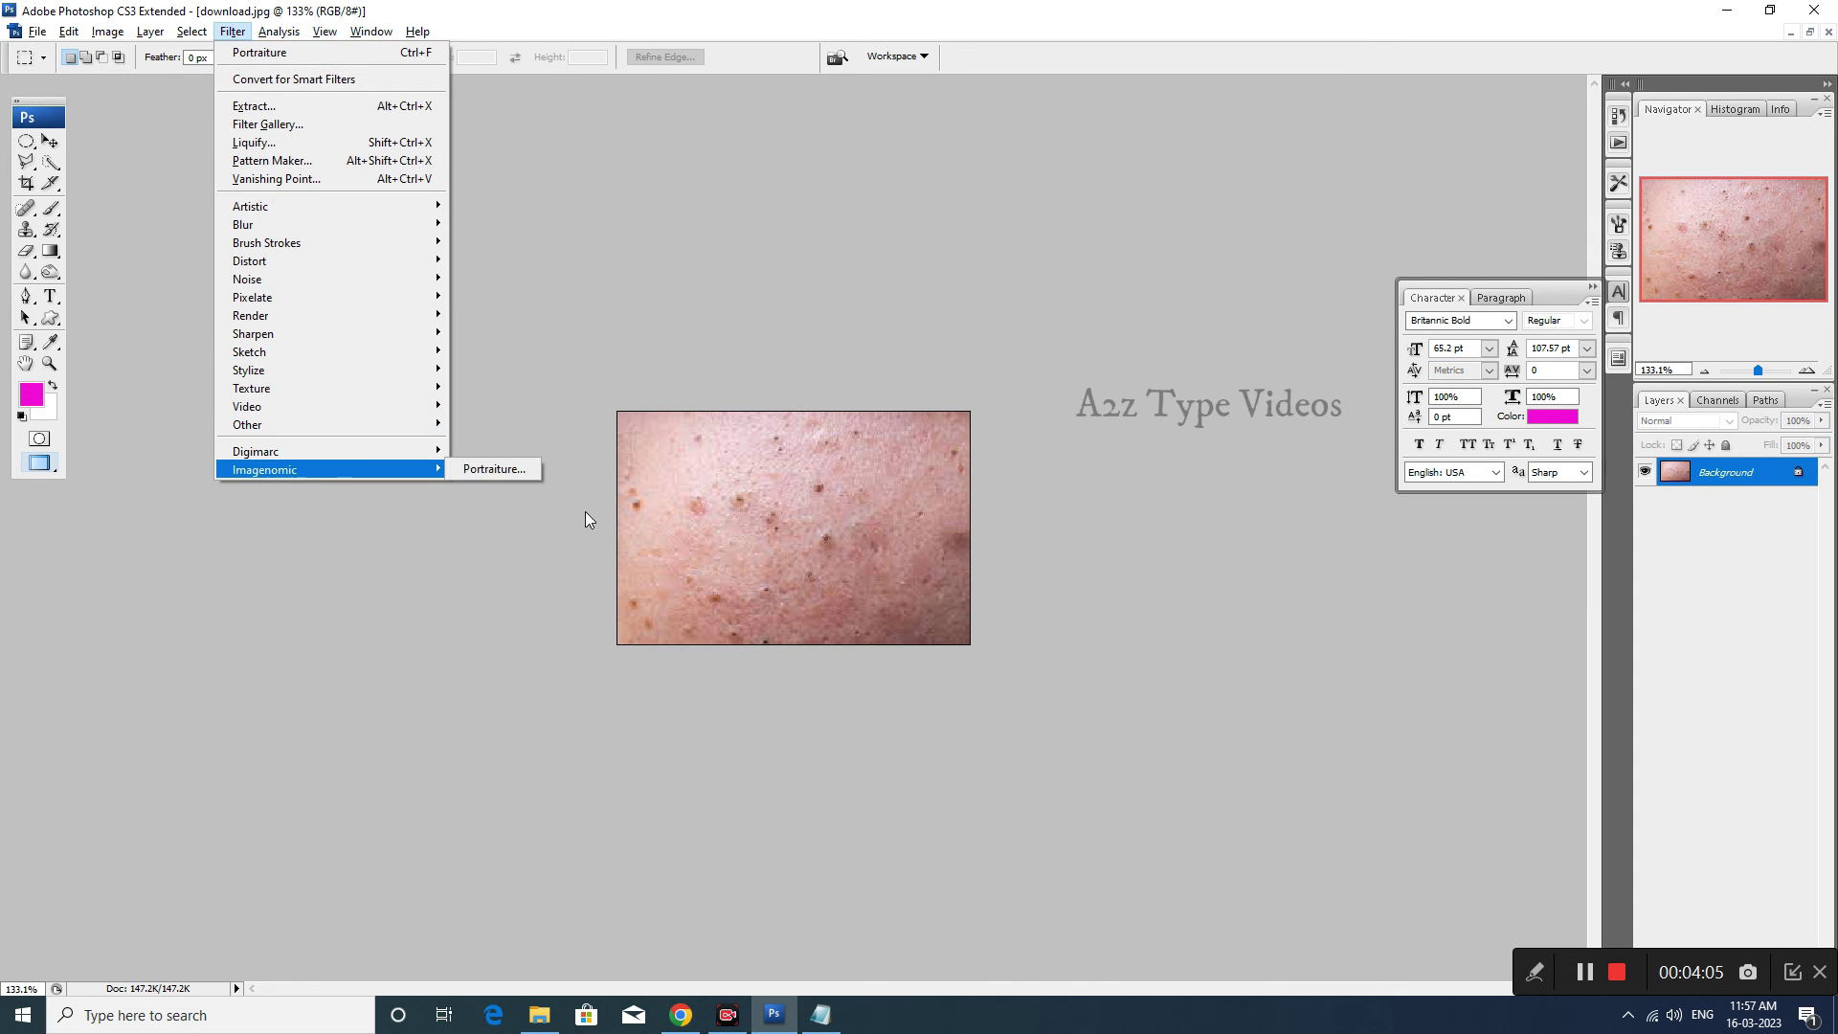
{"action": "left_click", "coordinate": [498, 469]}
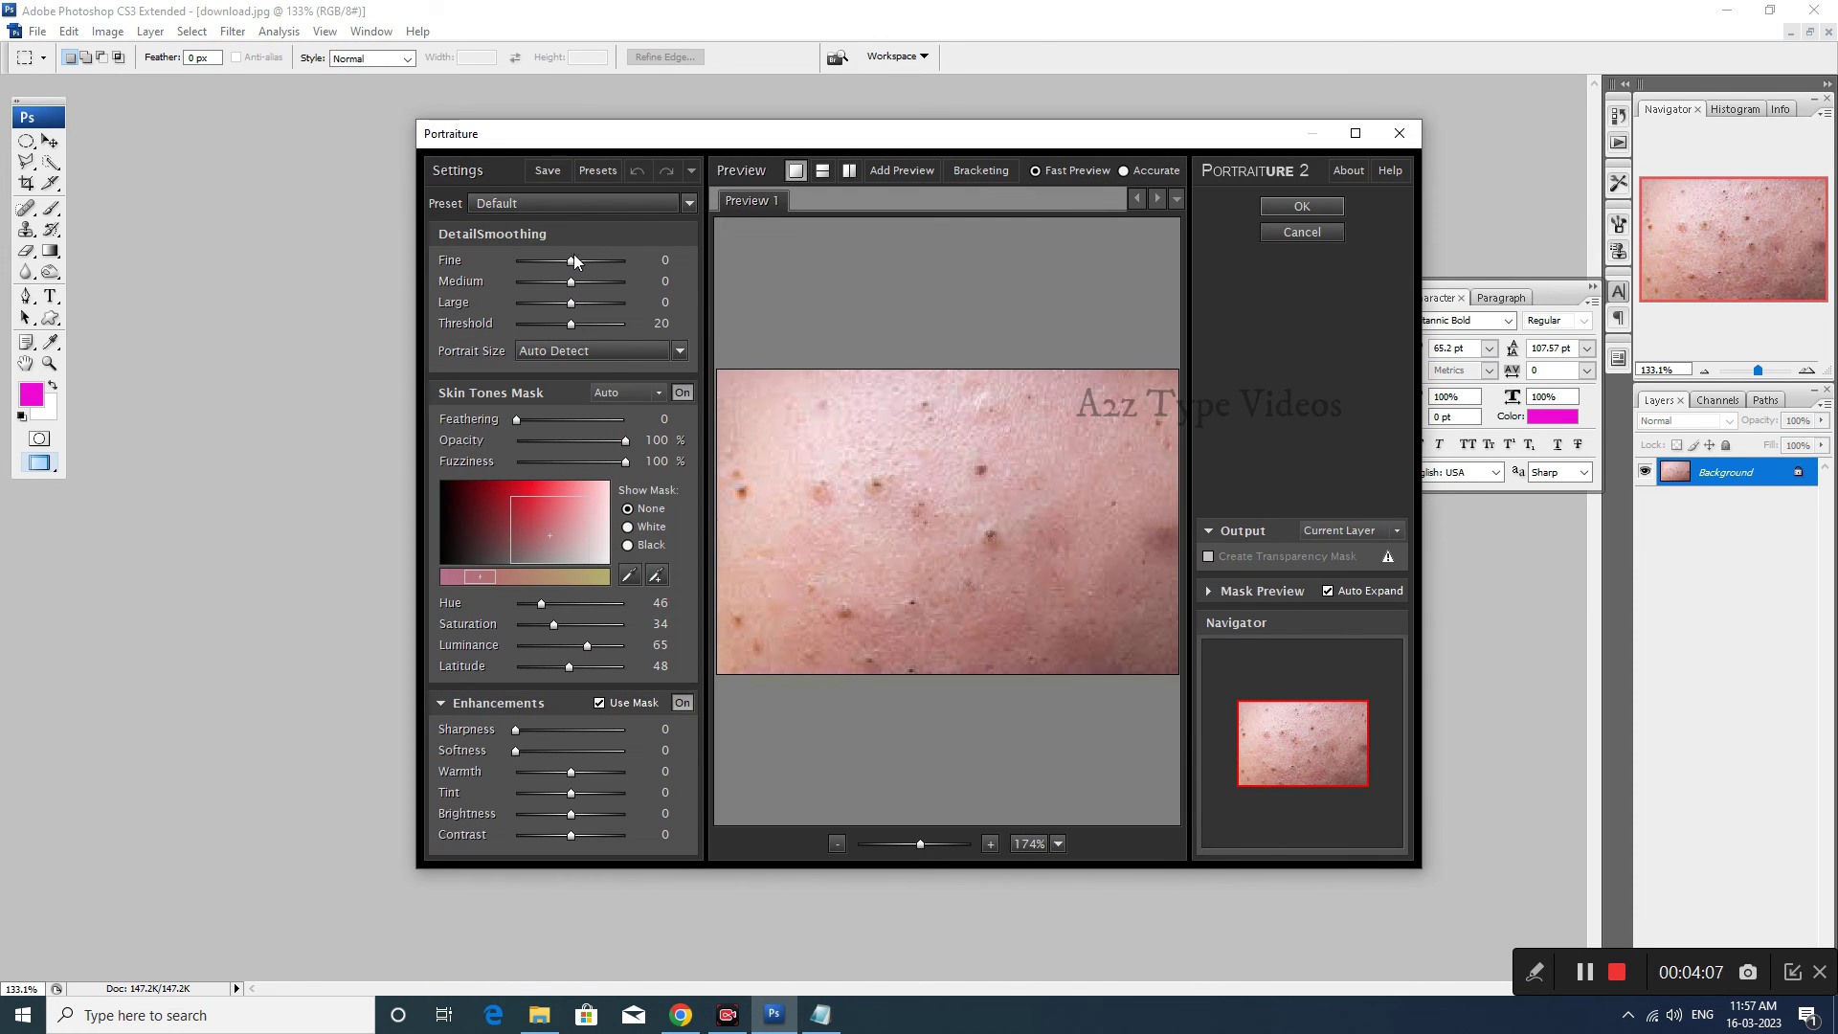
Apply Portraiture with Fine +6, Medium +12, slight sharpness and high softness, then compare before/after
{"action": "left_click_drag", "start_coordinate": [571, 264], "coordinate": [587, 264]}
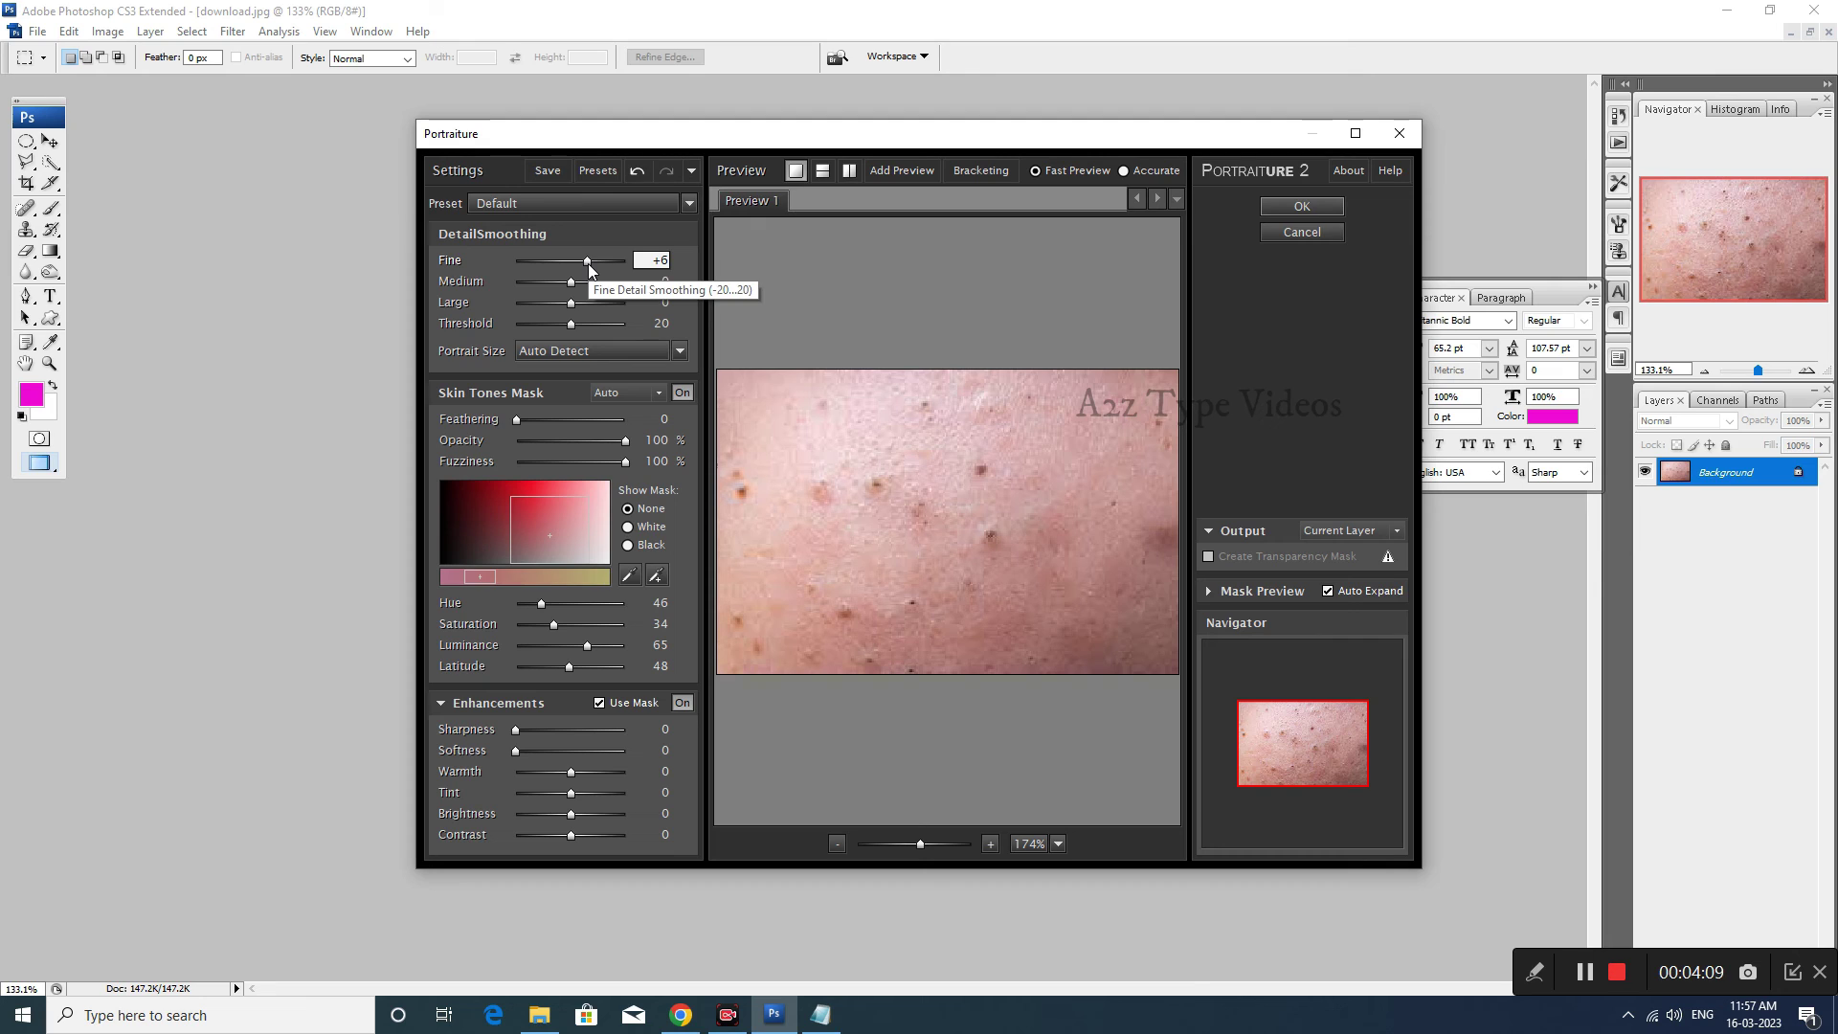
{"action": "left_click_drag", "start_coordinate": [572, 283], "coordinate": [588, 284]}
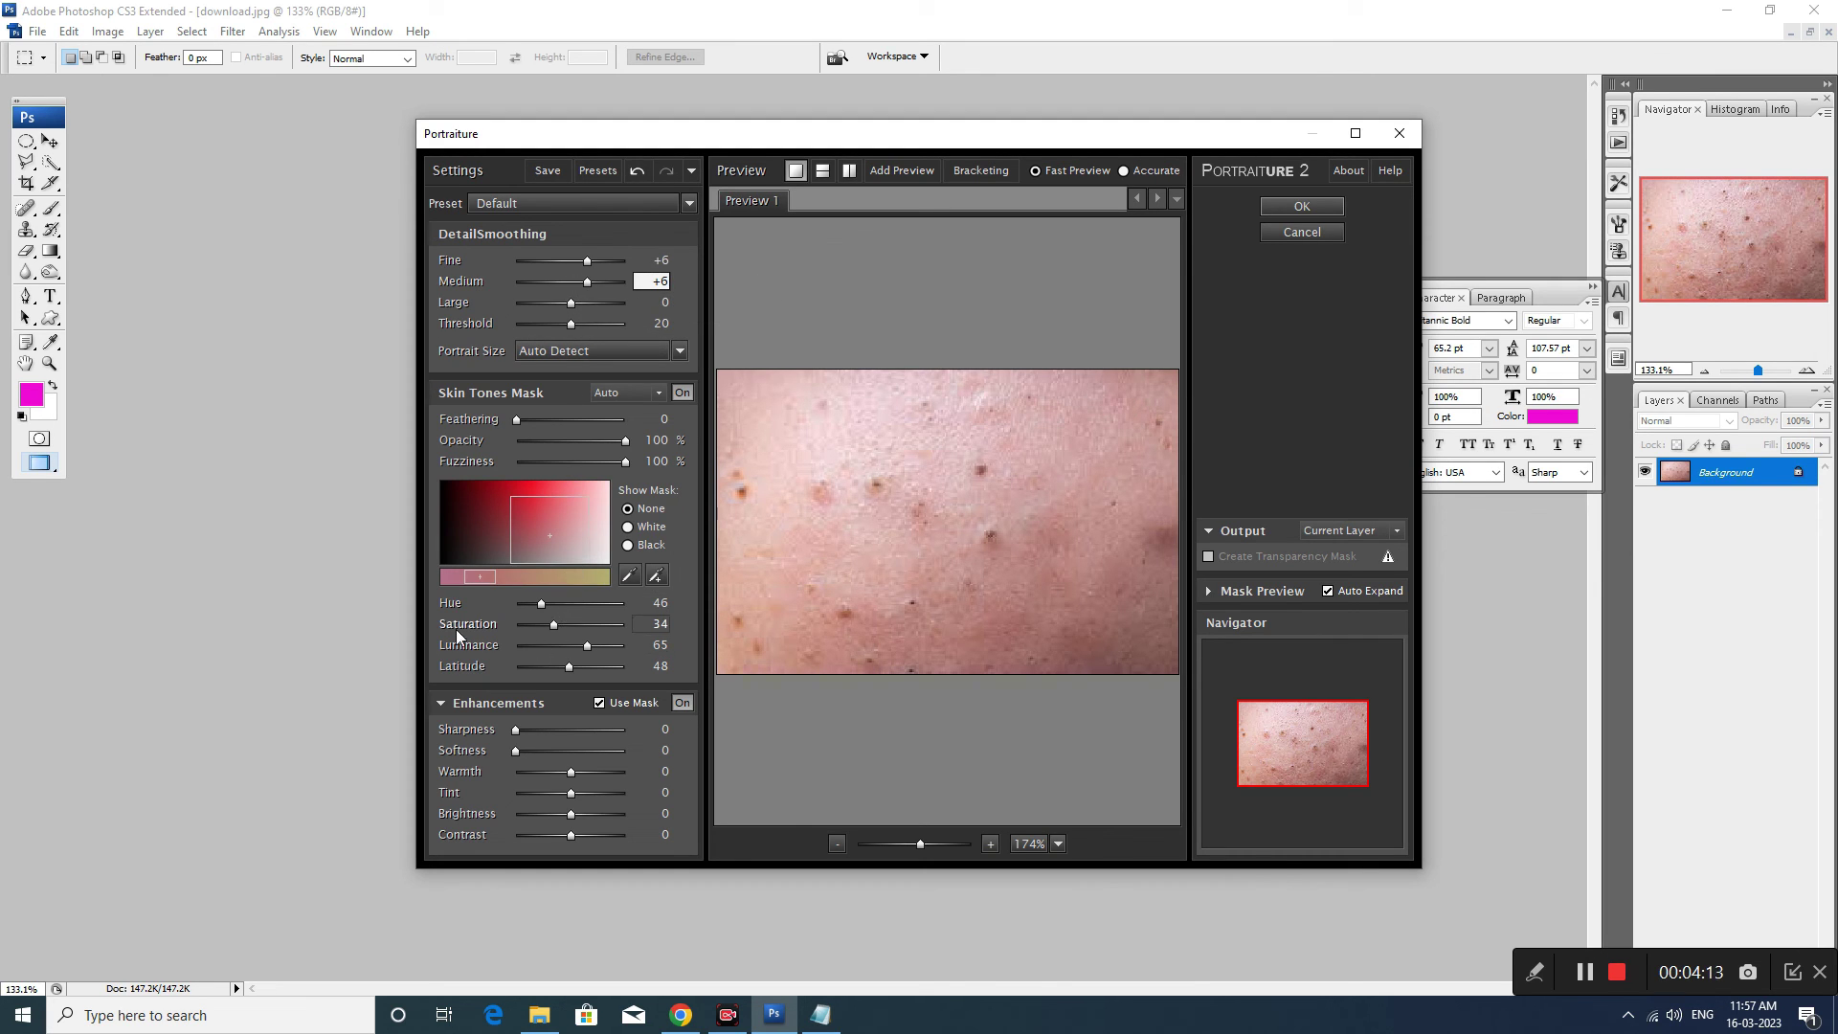
{"action": "left_click_drag", "start_coordinate": [517, 731], "coordinate": [524, 731]}
{"action": "left_click_drag", "start_coordinate": [593, 281], "coordinate": [611, 282]}
{"action": "left_click_drag", "start_coordinate": [526, 751], "coordinate": [616, 756]}
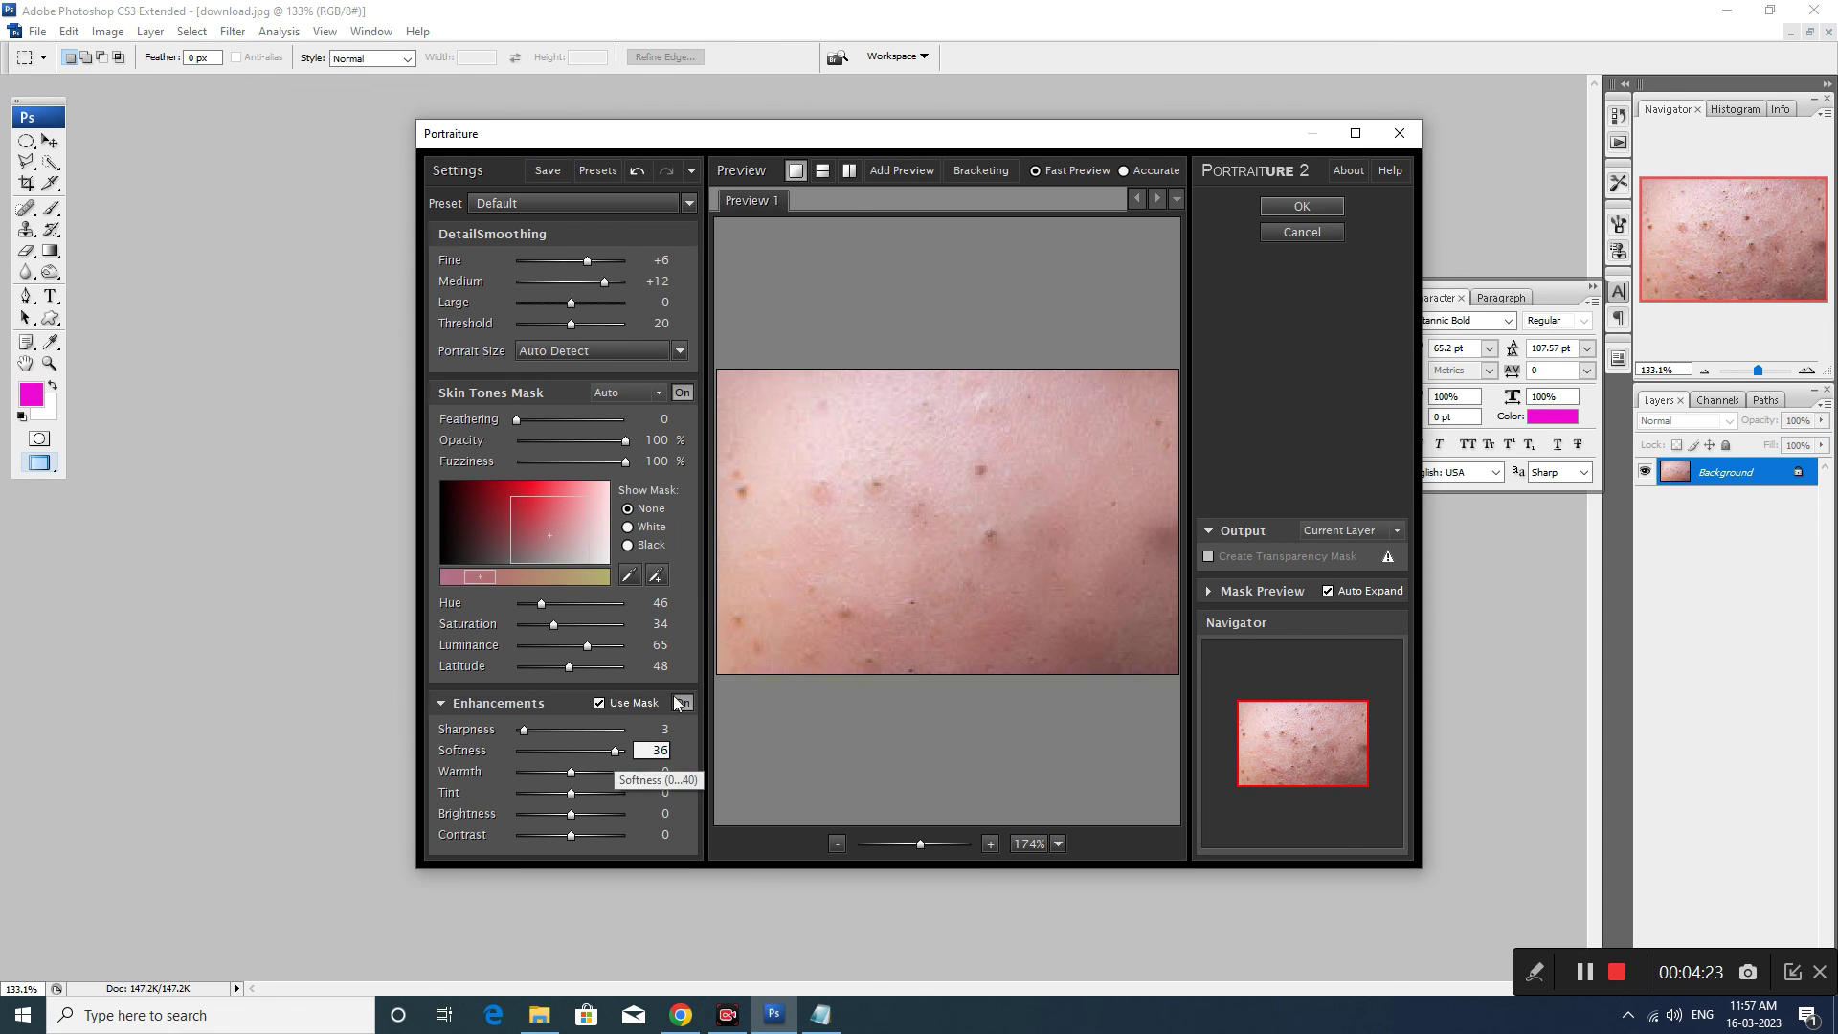
{"action": "left_click", "coordinate": [1283, 205]}
{"action": "key", "text": "ctrl+z"}
{"action": "key", "text": "ctrl+z"}
{"action": "key", "text": "ctrl+z"}
{"action": "key", "text": "ctrl+z"}
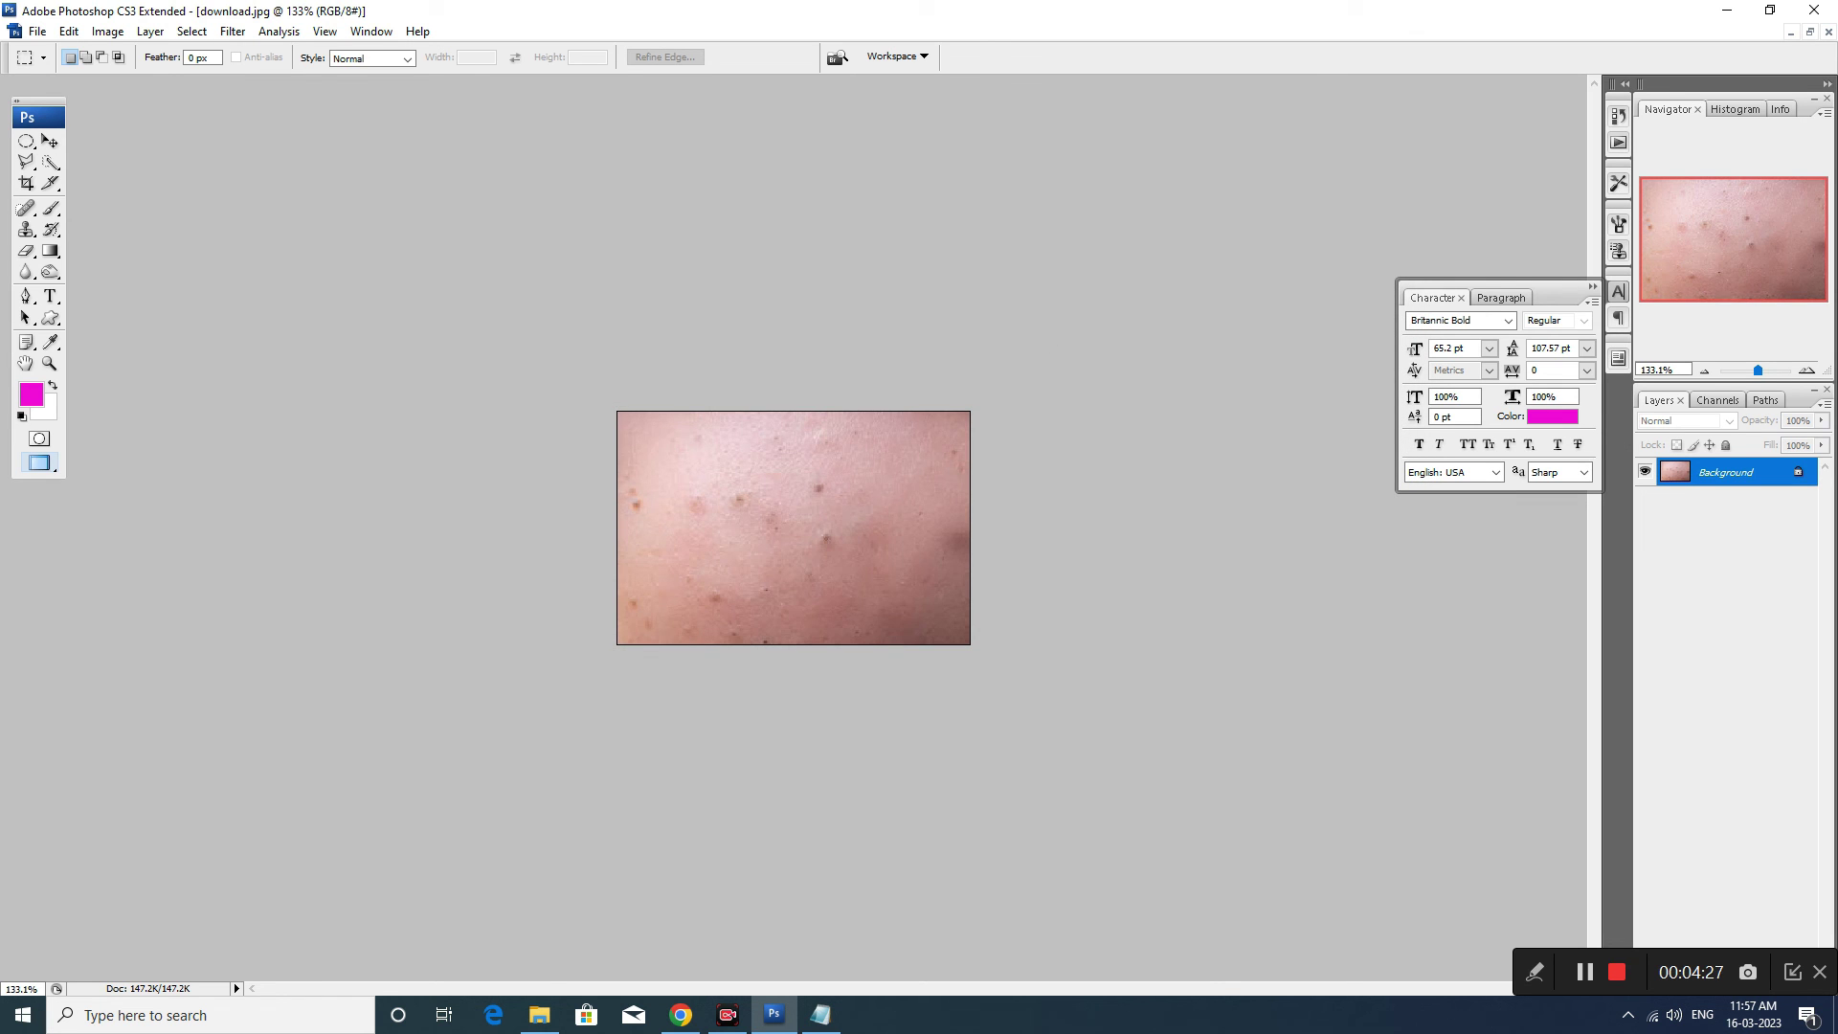